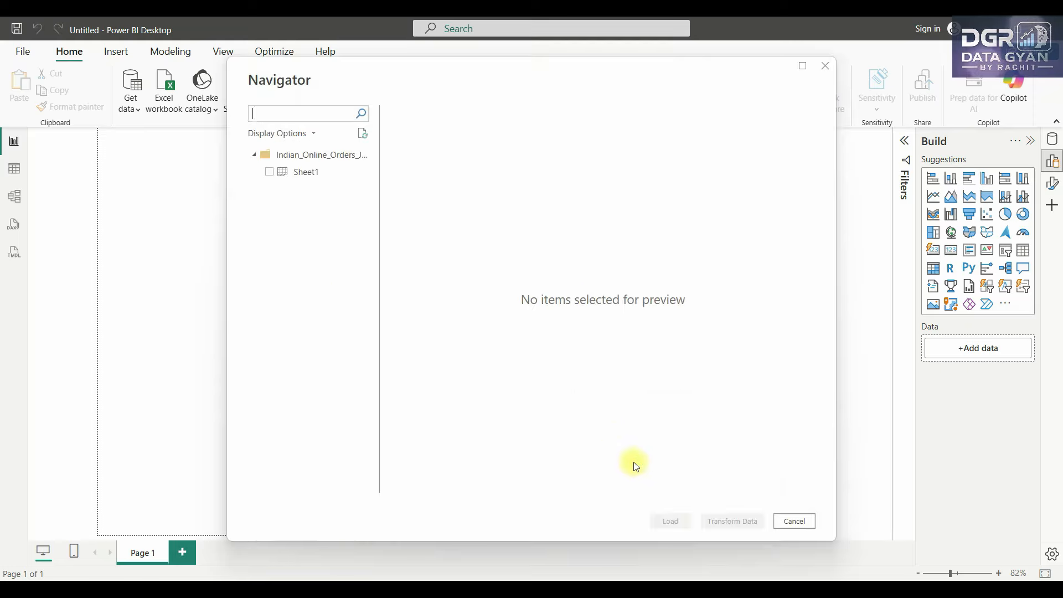
Select Sheet1 from the Indian online orders workbook and open it for data transformation
left_click(327, 172)
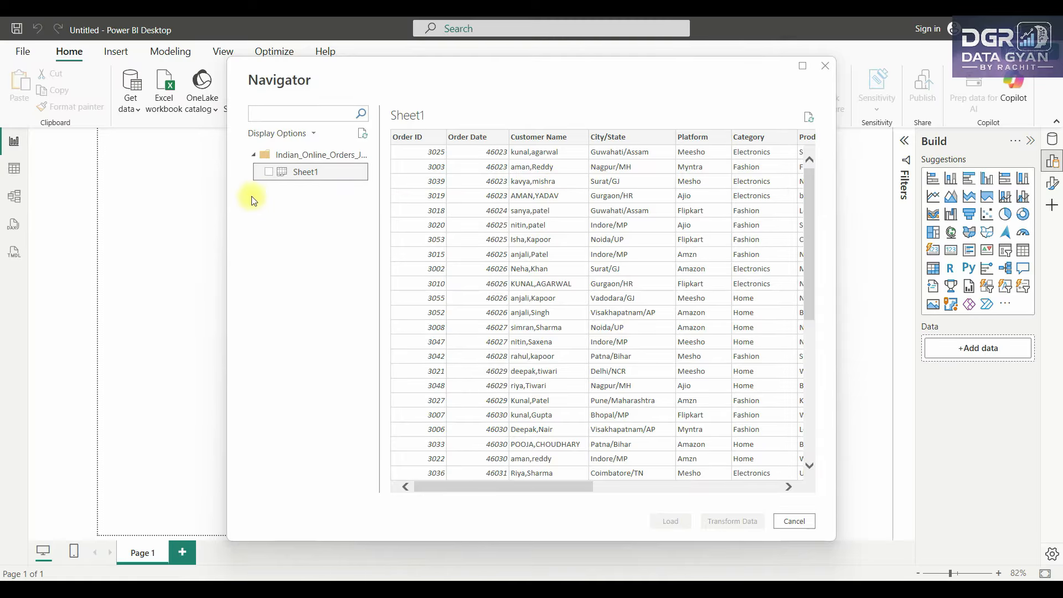
left_click(269, 172)
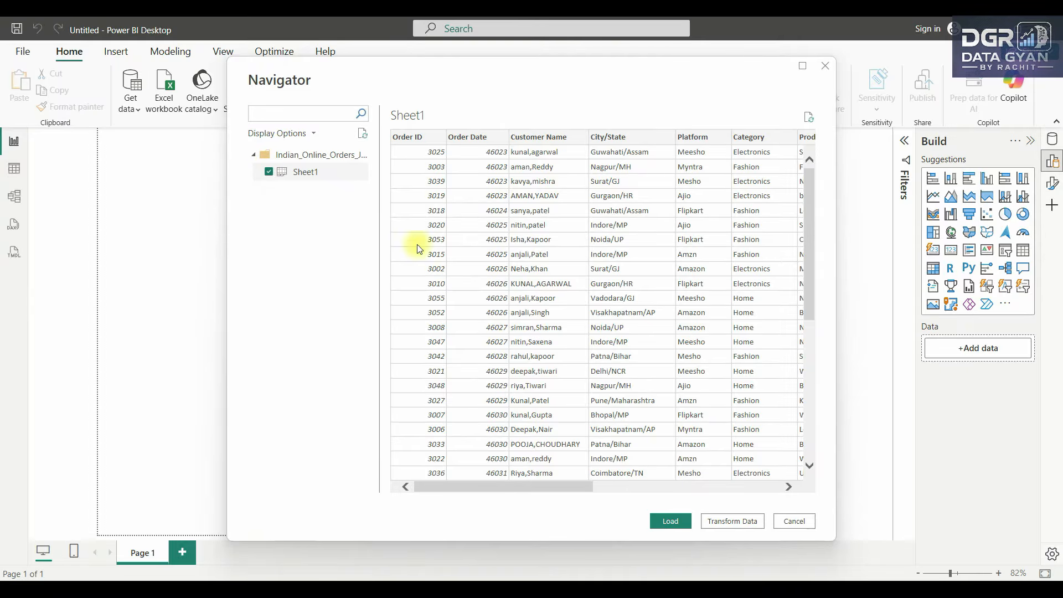
left_click(717, 519)
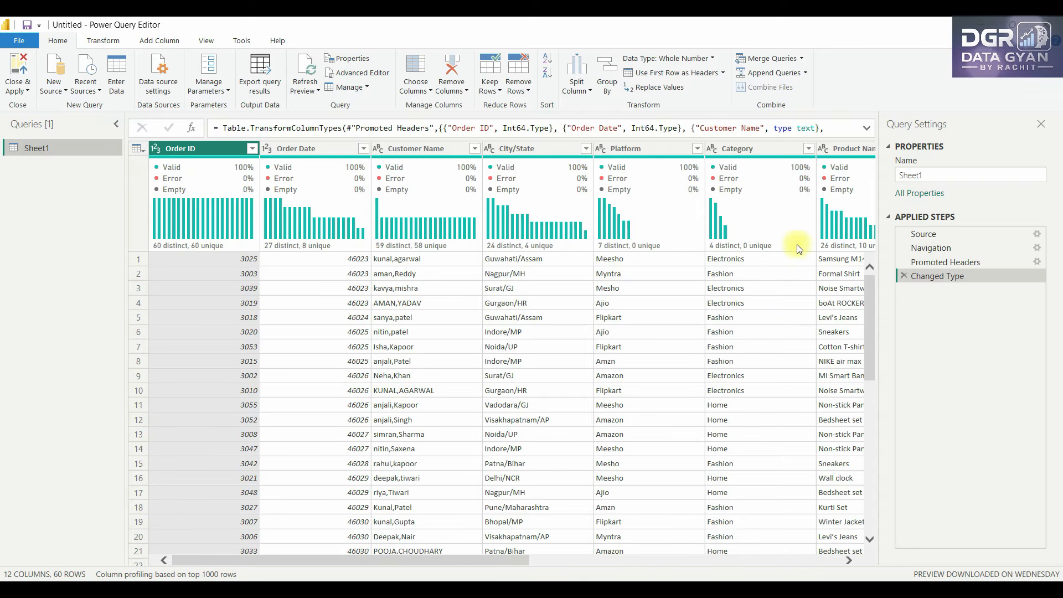
Capitalize each word in the Delivery Status column
left_click_drag(469, 561, 753, 561)
mouse_move(659, 170)
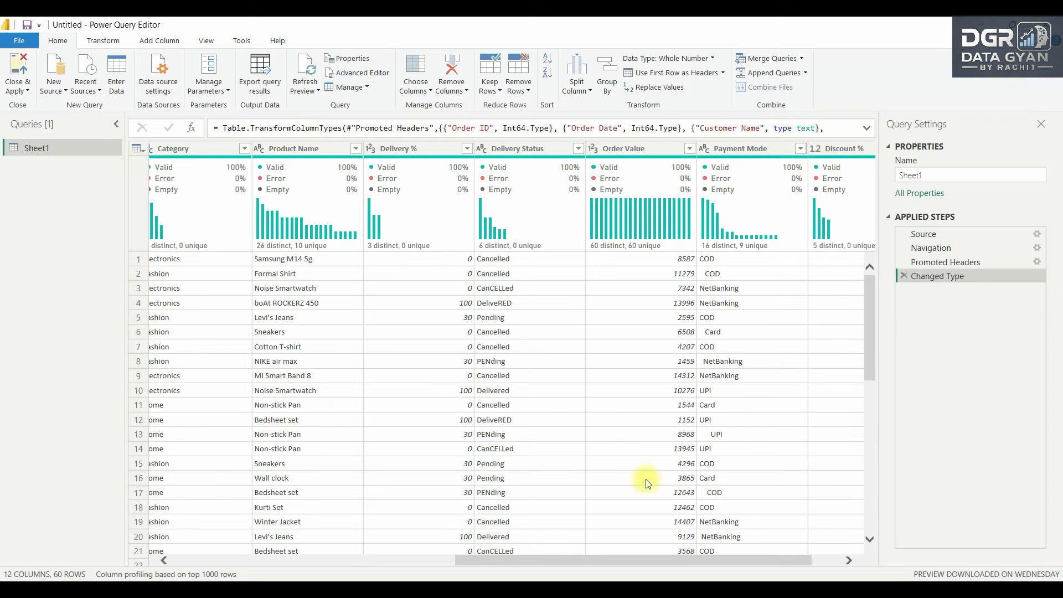
mouse_move(758, 168)
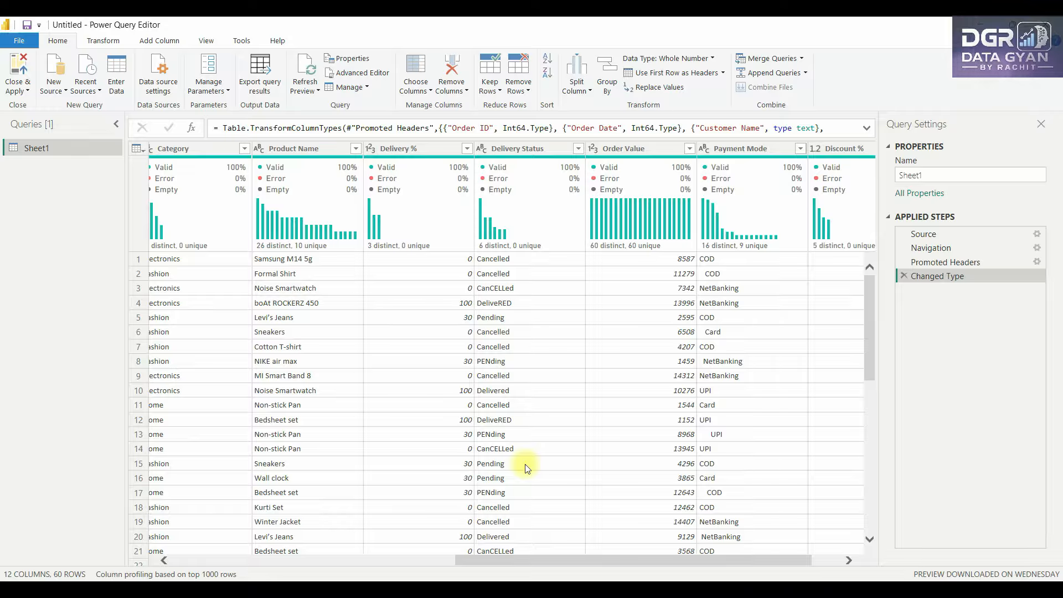
left_click(522, 147)
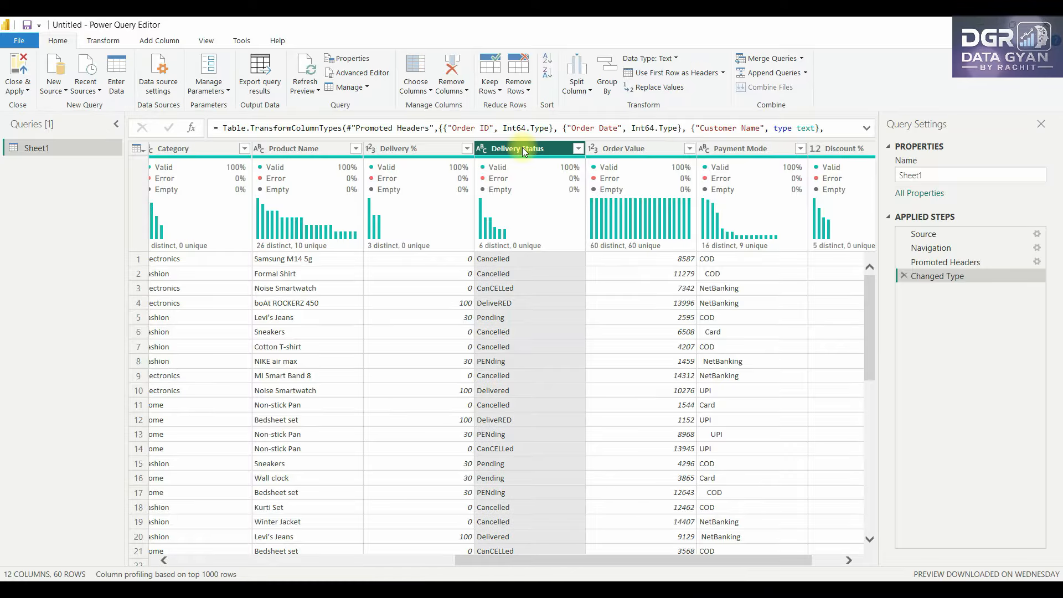
left_click(107, 43)
left_click(416, 83)
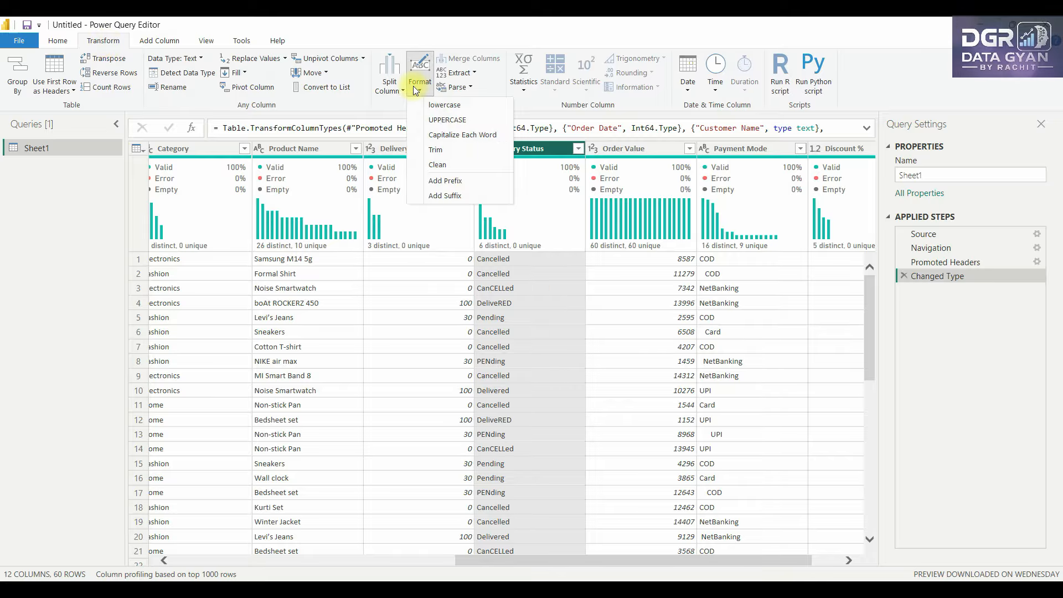
left_click(453, 136)
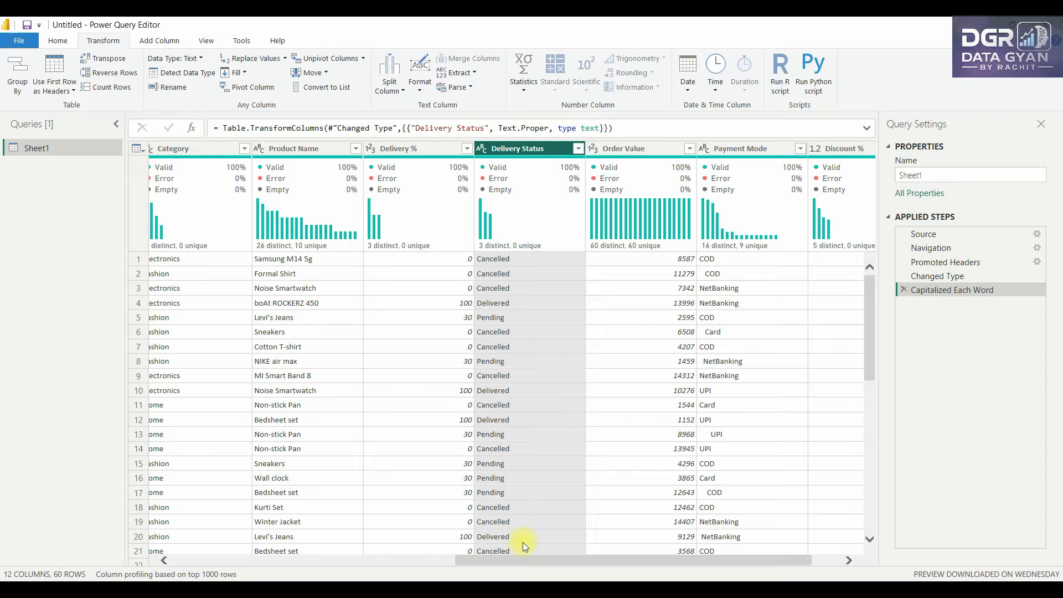
Trim the extra spaces from the Payment Mode column
left_click(738, 148)
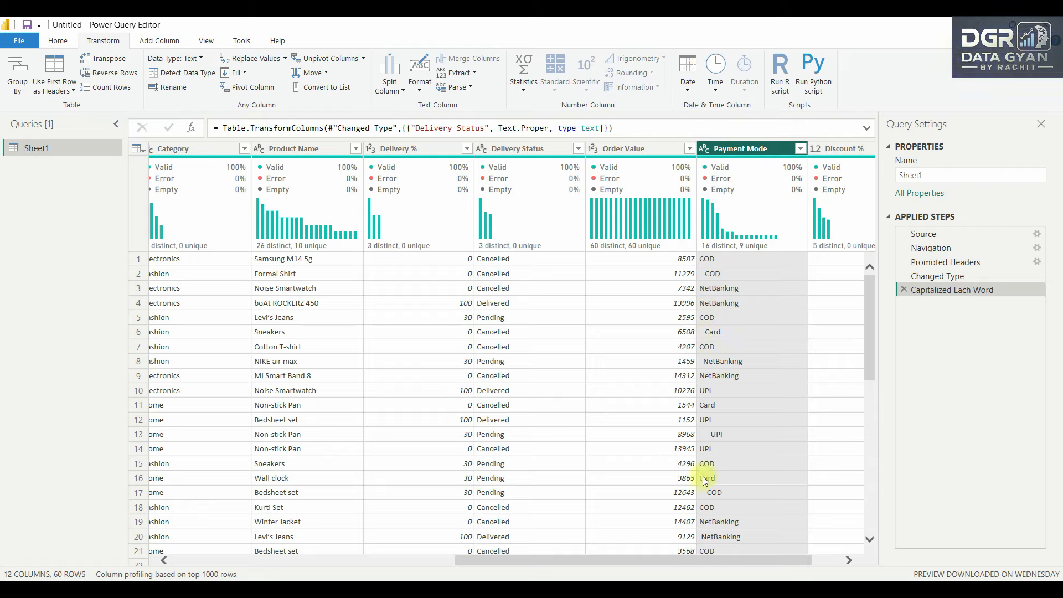
left_click(420, 88)
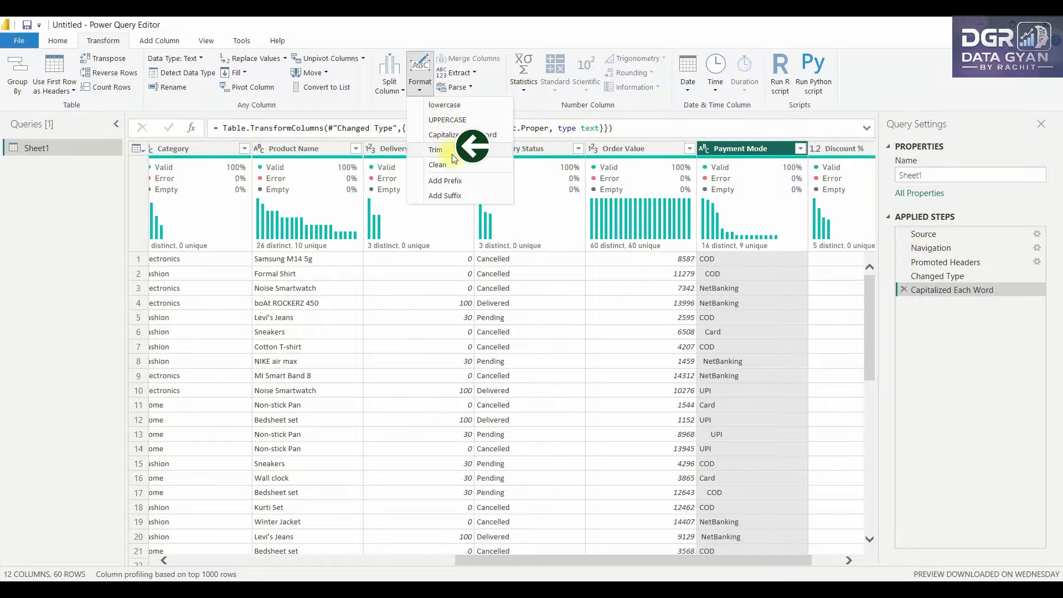
left_click(435, 150)
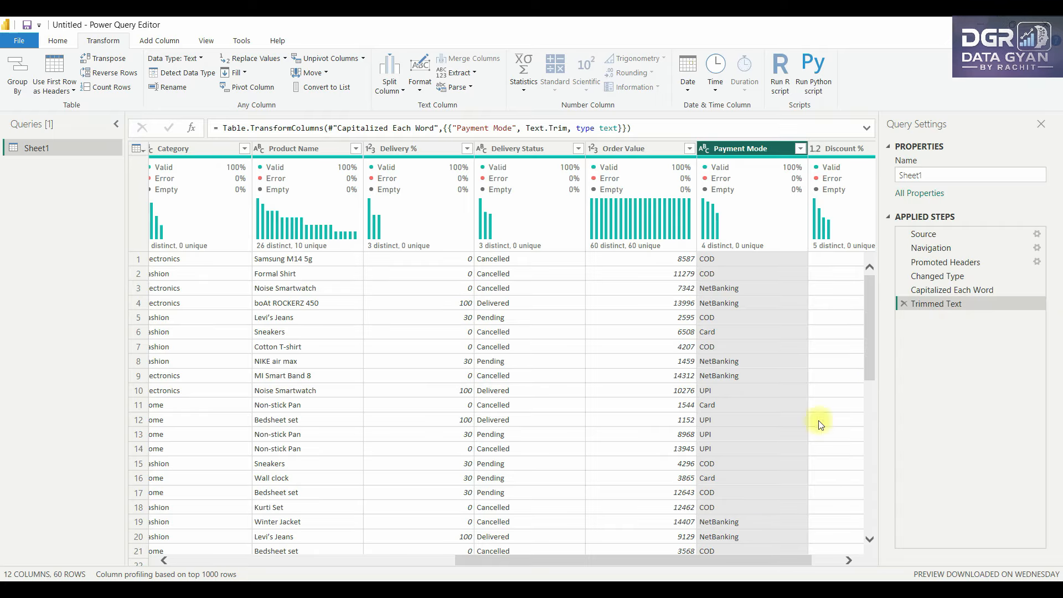
Try extracting the text before the comma delimiter directly in the Customer Name column, and delete that applied step
left_click_drag(718, 558, 410, 566)
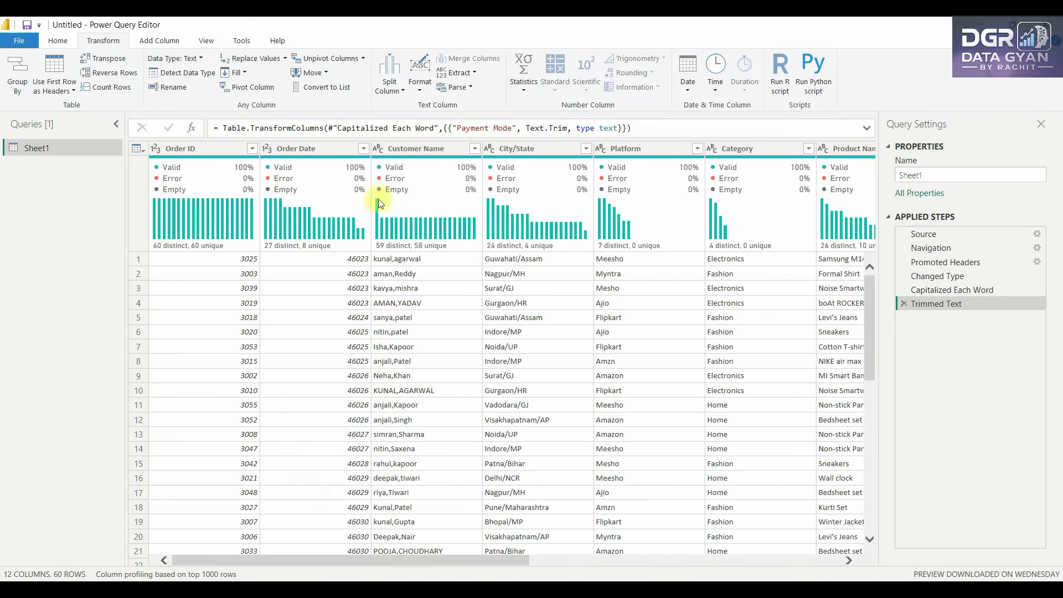
left_click(396, 147)
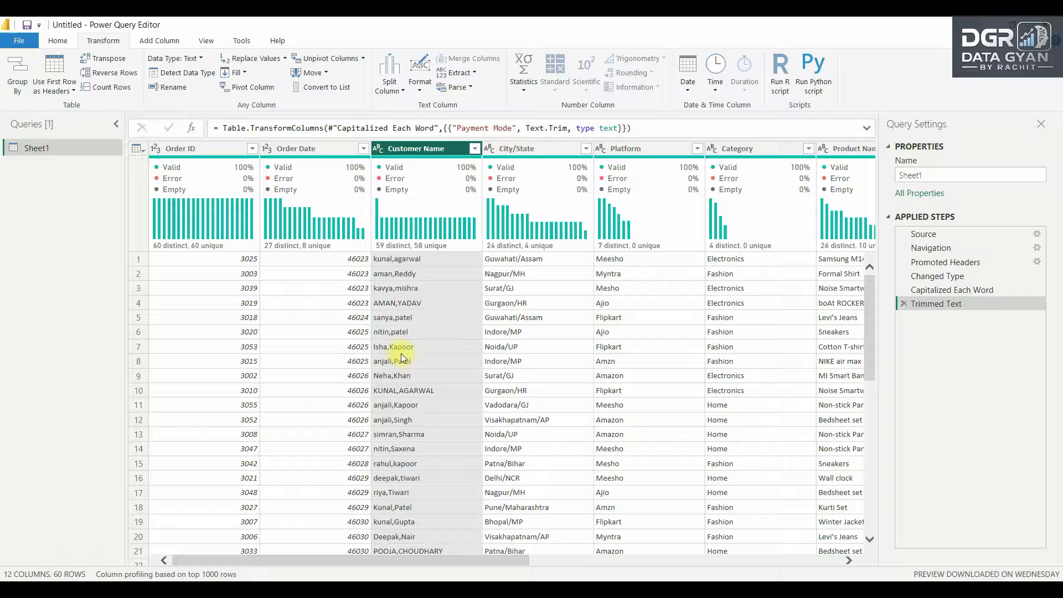
left_click(459, 73)
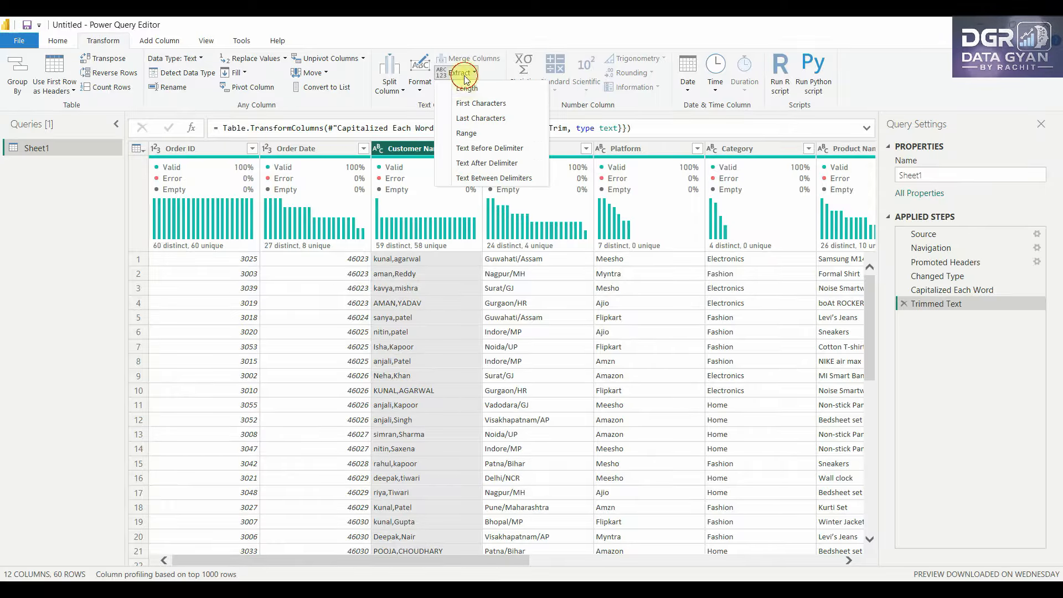
left_click(493, 147)
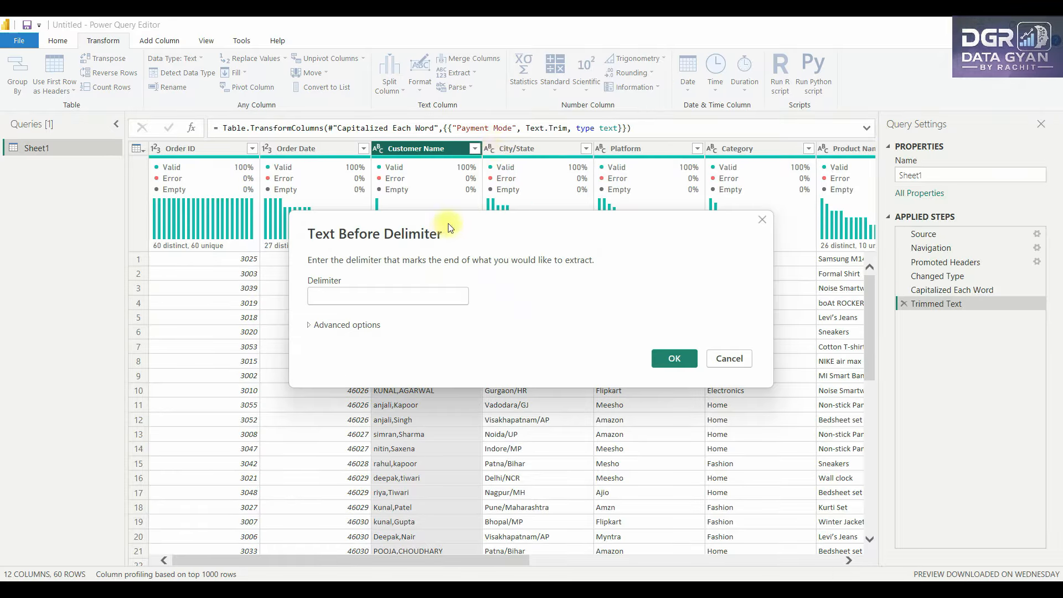
left_click_drag(450, 226, 593, 202)
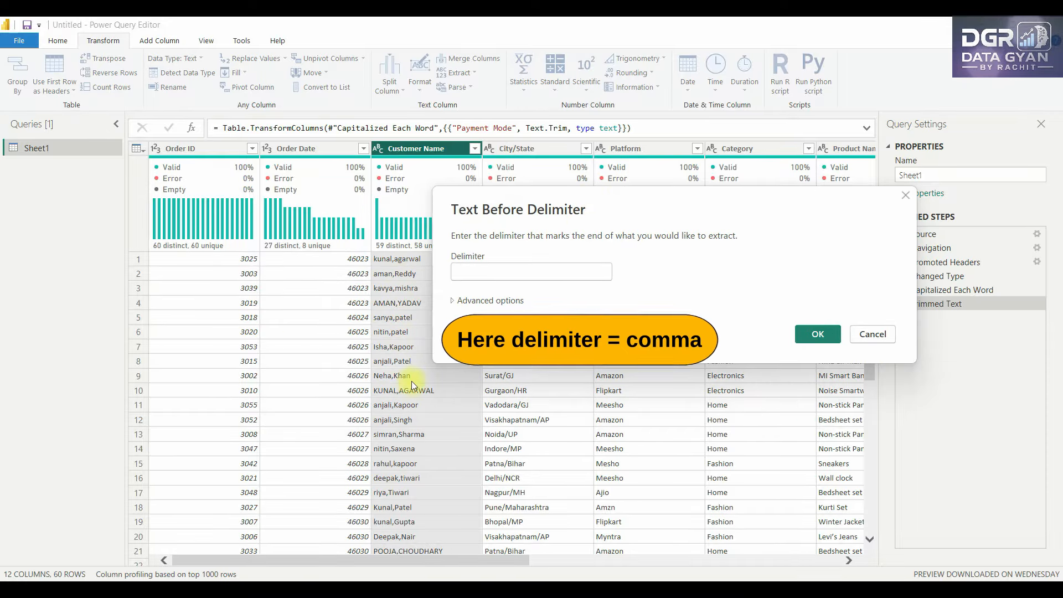
left_click(555, 272)
type(",")
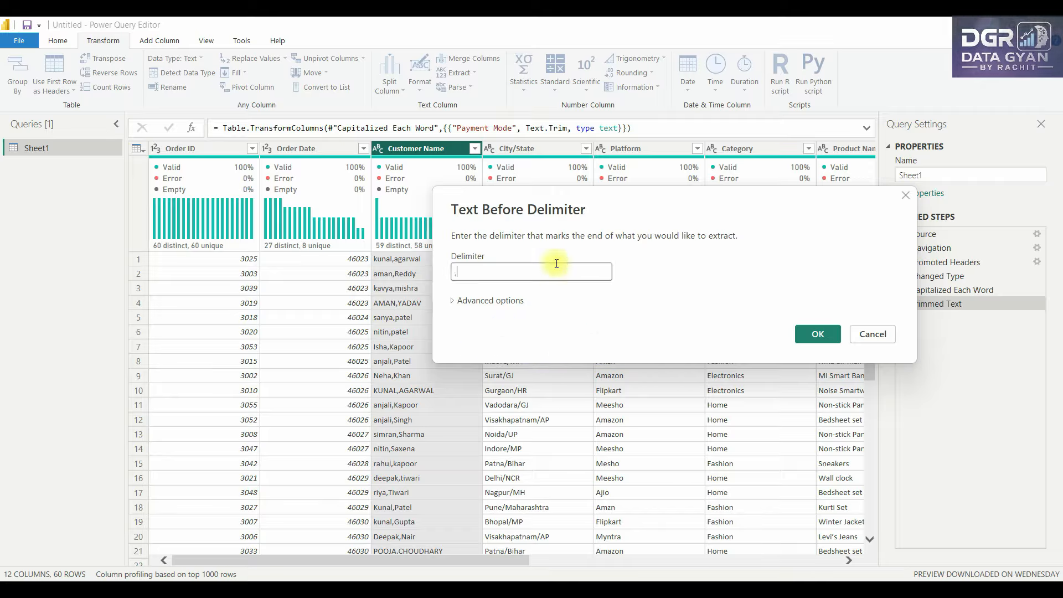
left_click(818, 334)
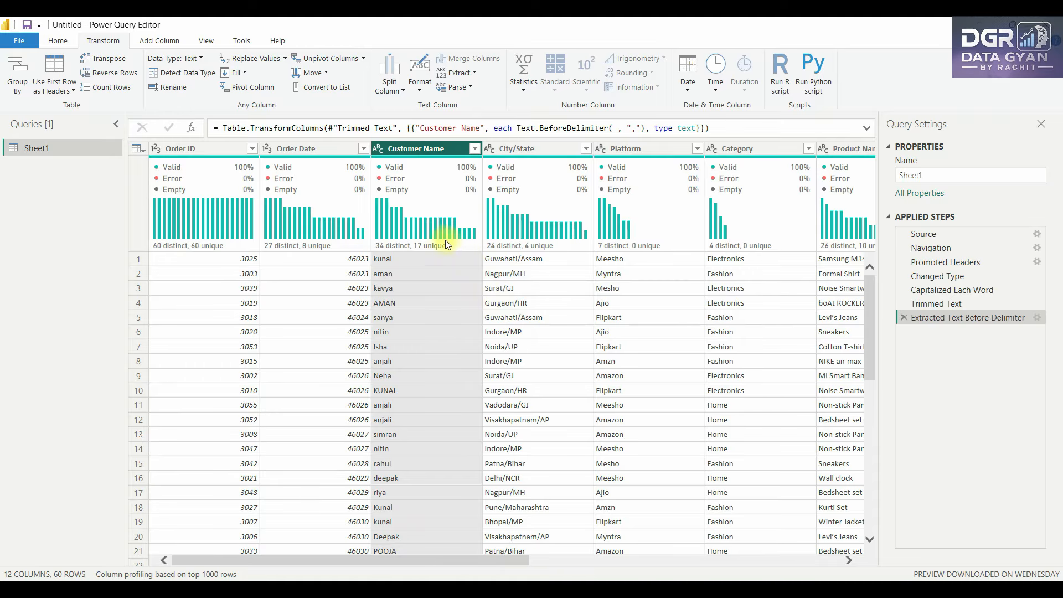
mouse_move(446, 244)
left_click(902, 318)
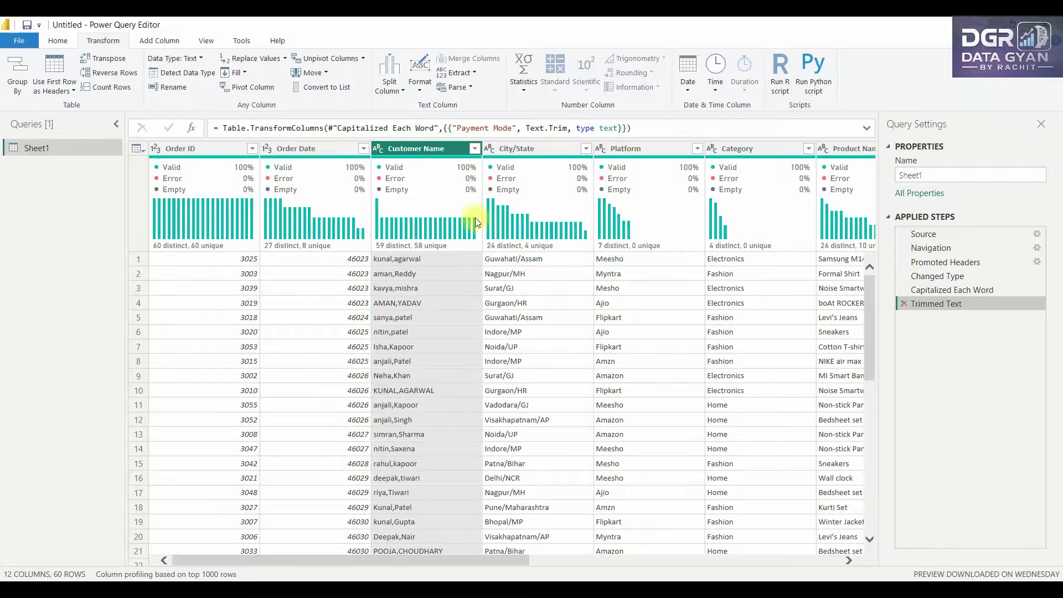
Add a new column that extracts the text before the comma delimiter from Customer Name
left_click(167, 38)
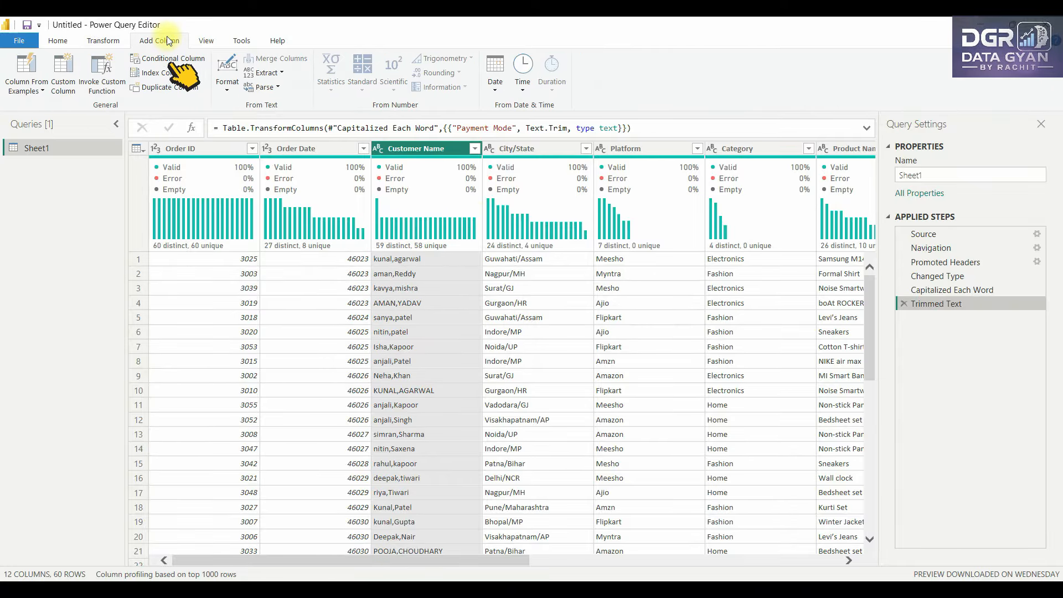
left_click(267, 75)
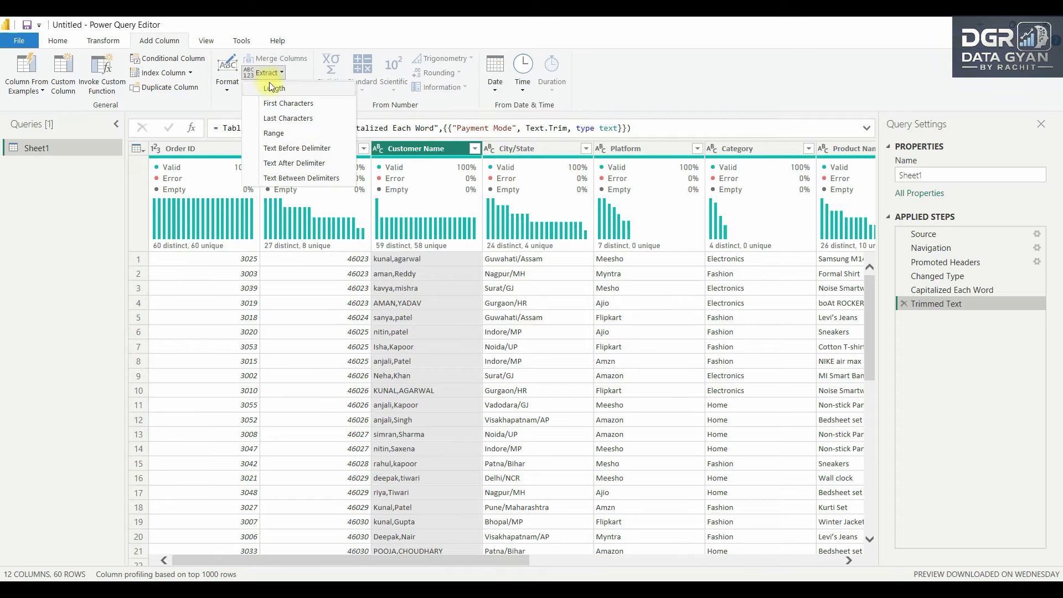
left_click(336, 149)
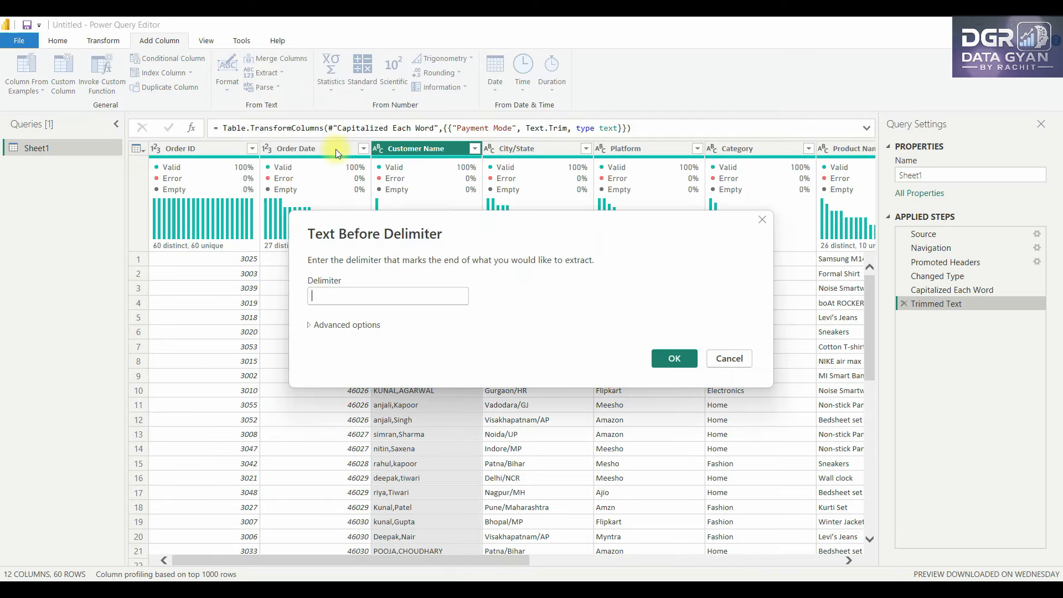
type(",")
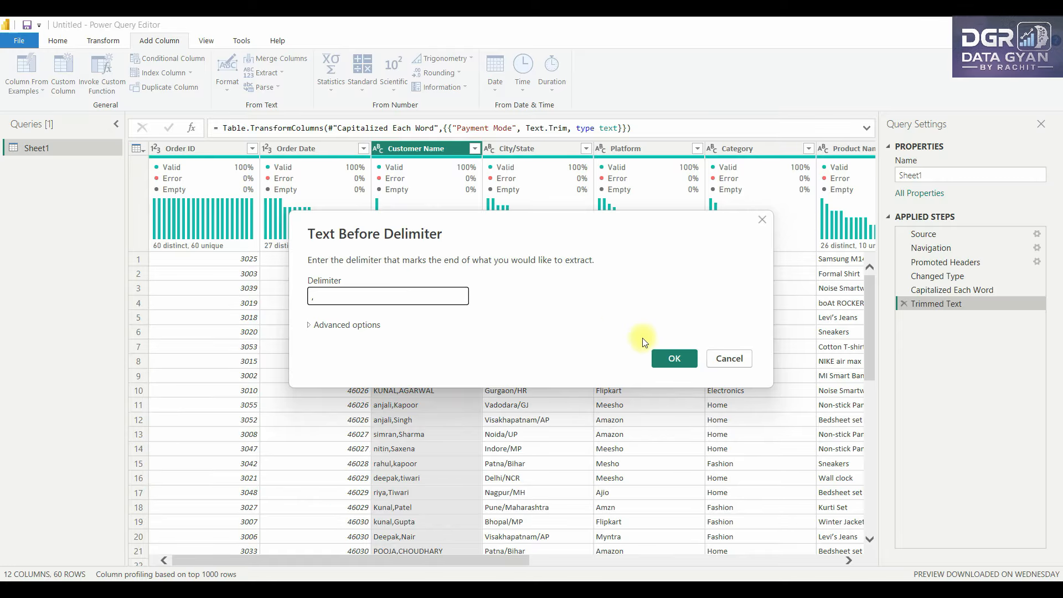
left_click(674, 359)
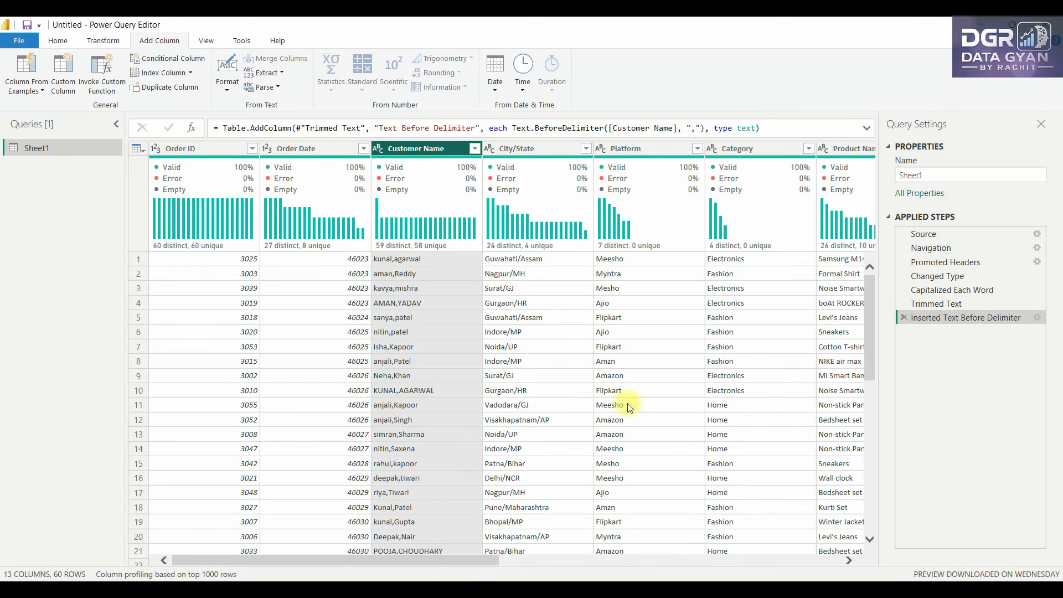
Rename the new Text Before Delimiter column as First Name
left_click_drag(447, 559, 801, 560)
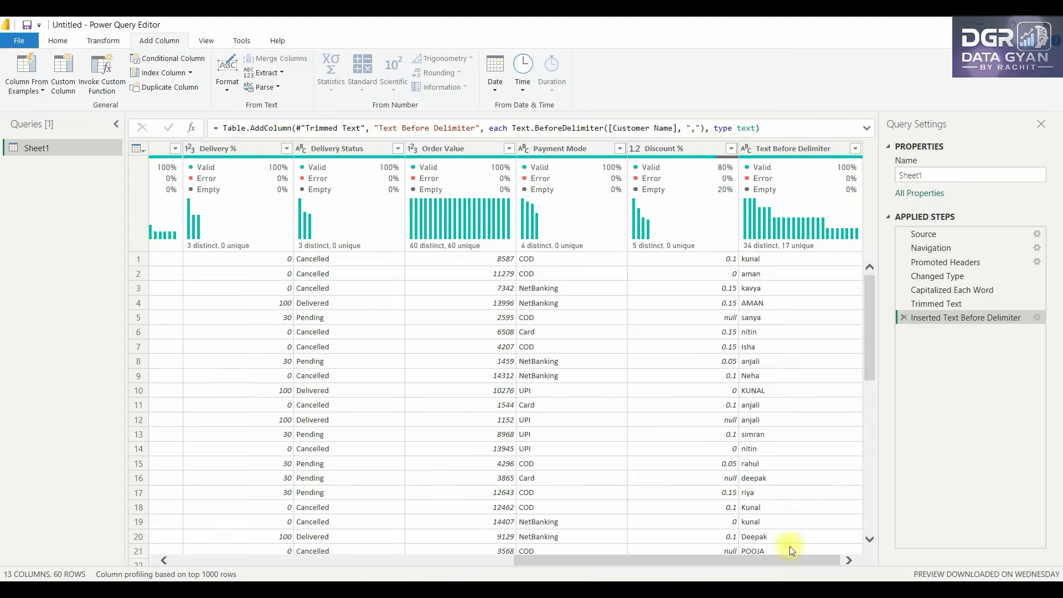
right_click(797, 149)
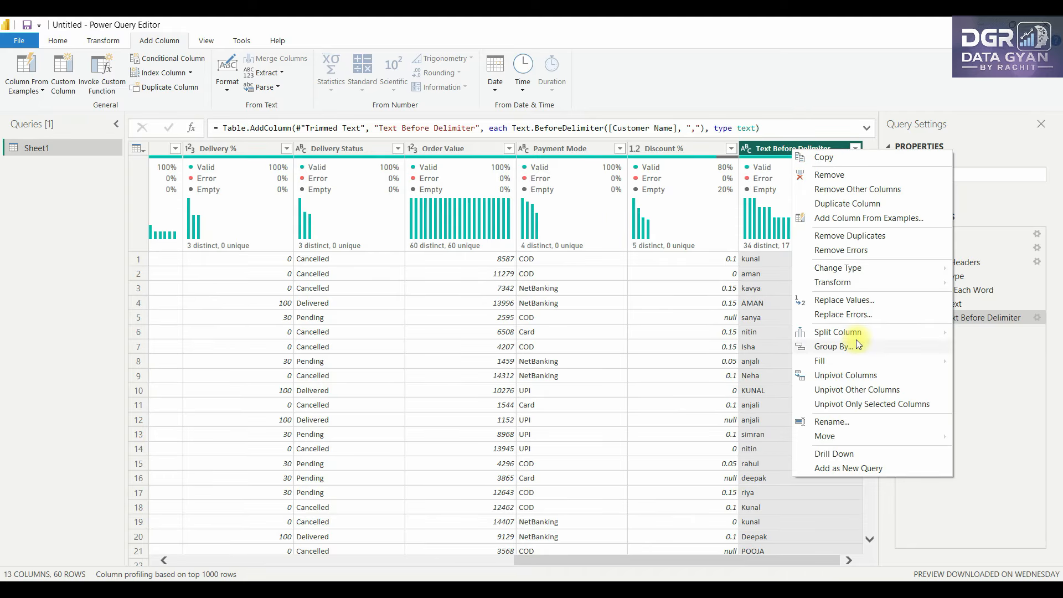
left_click(830, 421)
type("First")
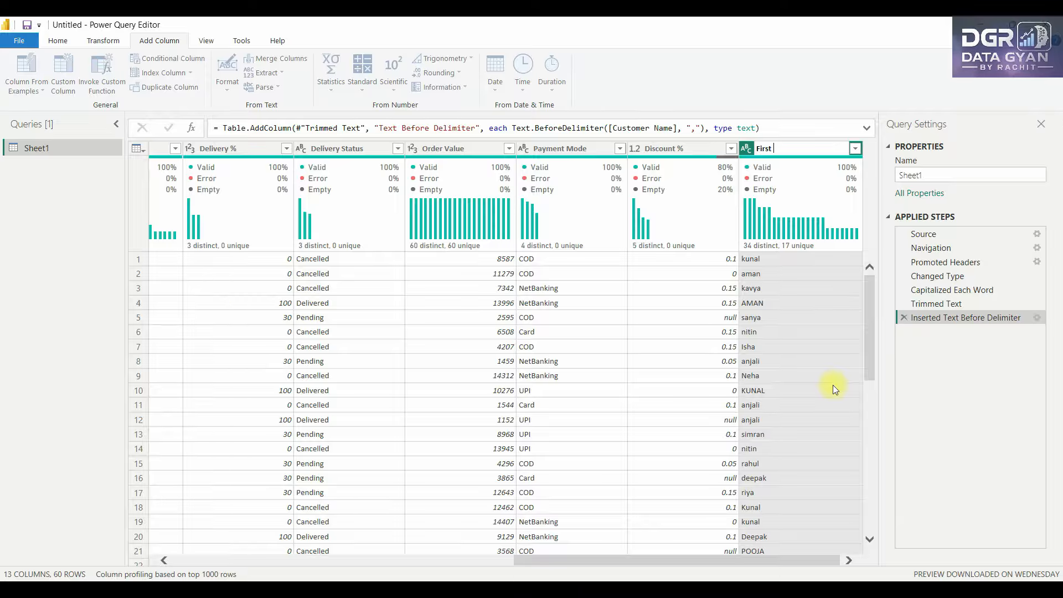
key("Return")
type("rst Name")
key("Return")
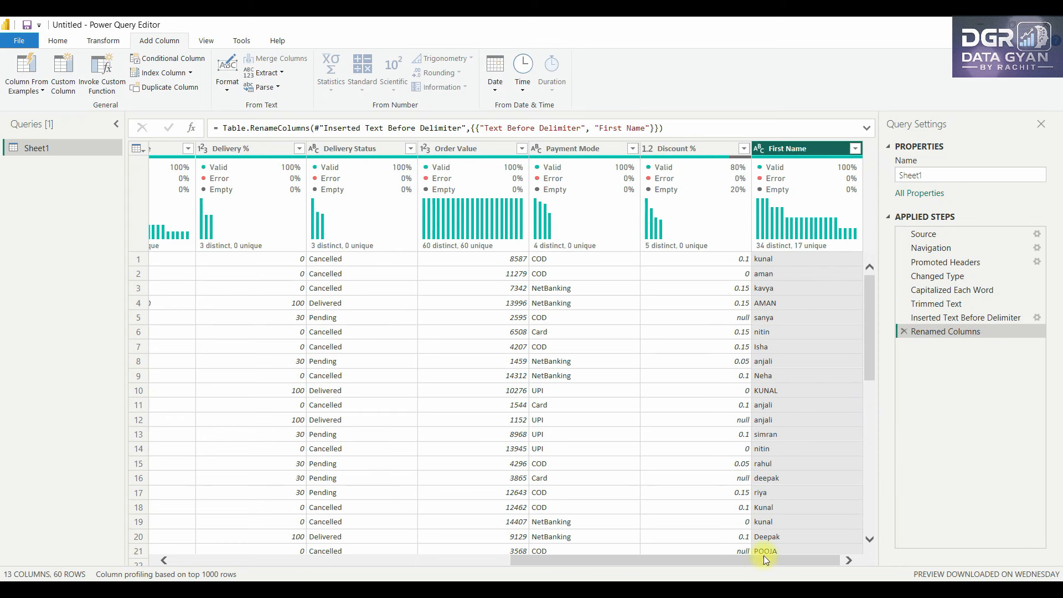
Add a new column that extracts the text after the comma delimiter from Customer Name
left_click_drag(763, 560, 354, 560)
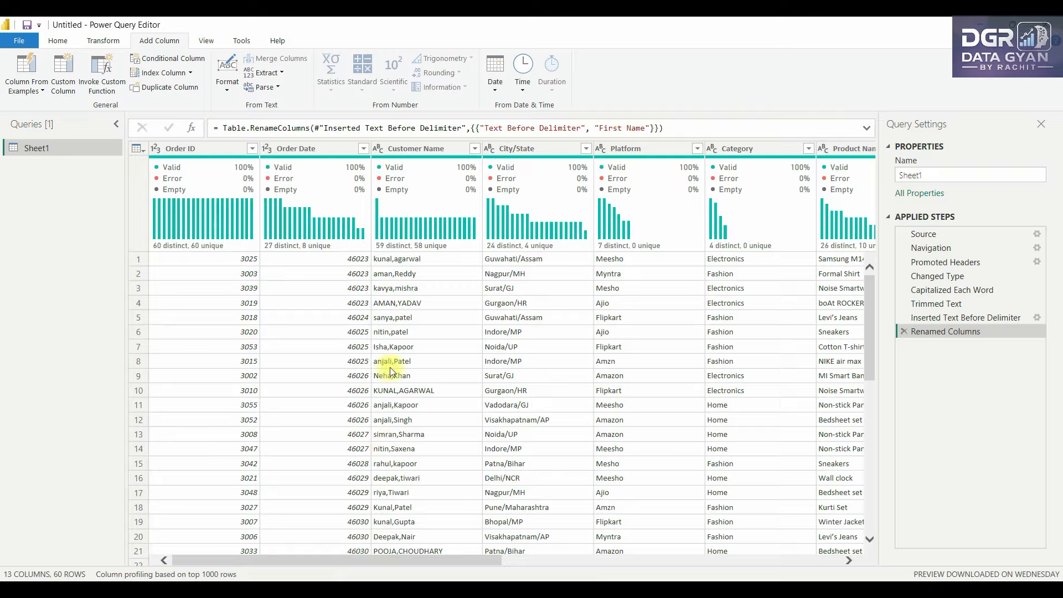
left_click(412, 149)
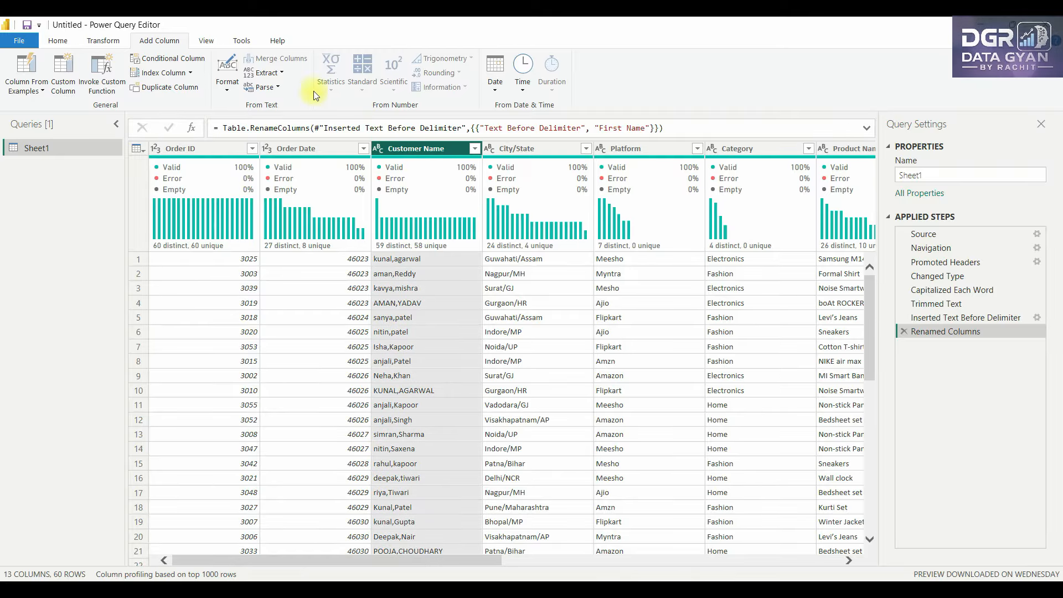
left_click(289, 74)
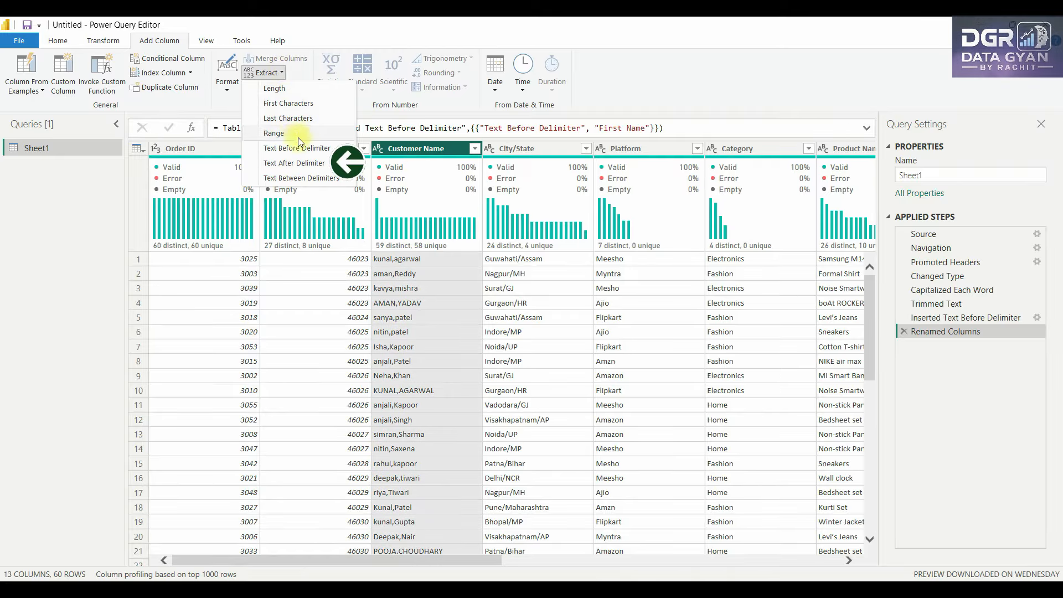
left_click(308, 163)
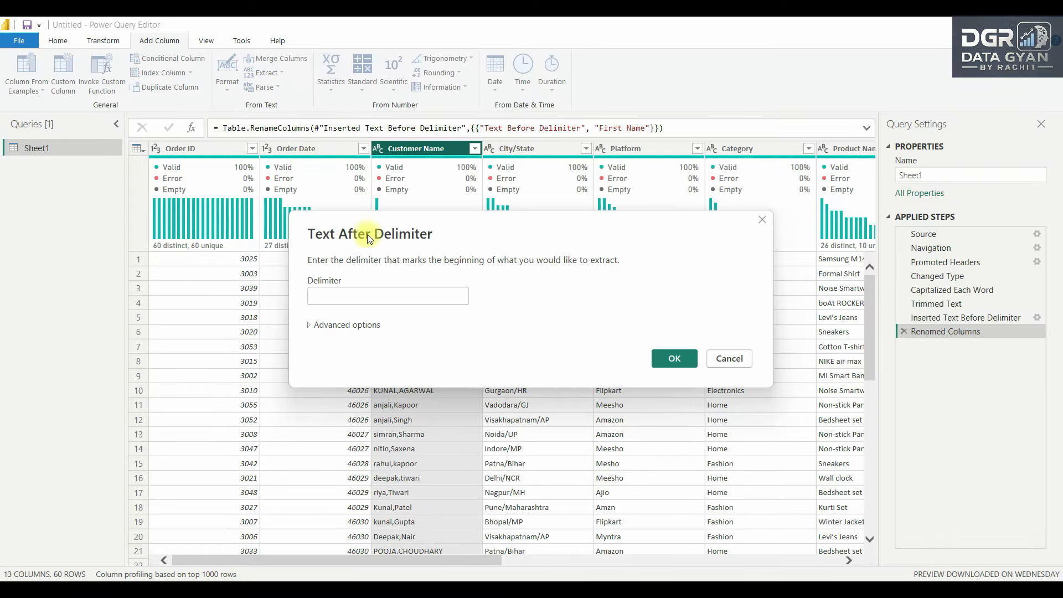
type(",")
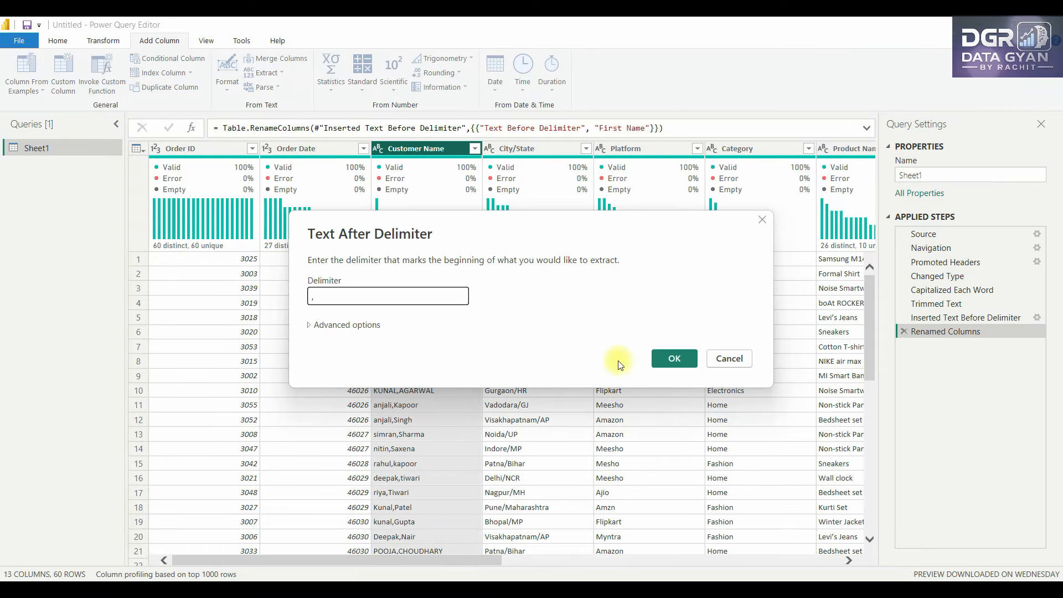
left_click(670, 359)
Rename the new Text After Delimiter column as Last Name
left_click_drag(440, 561, 813, 558)
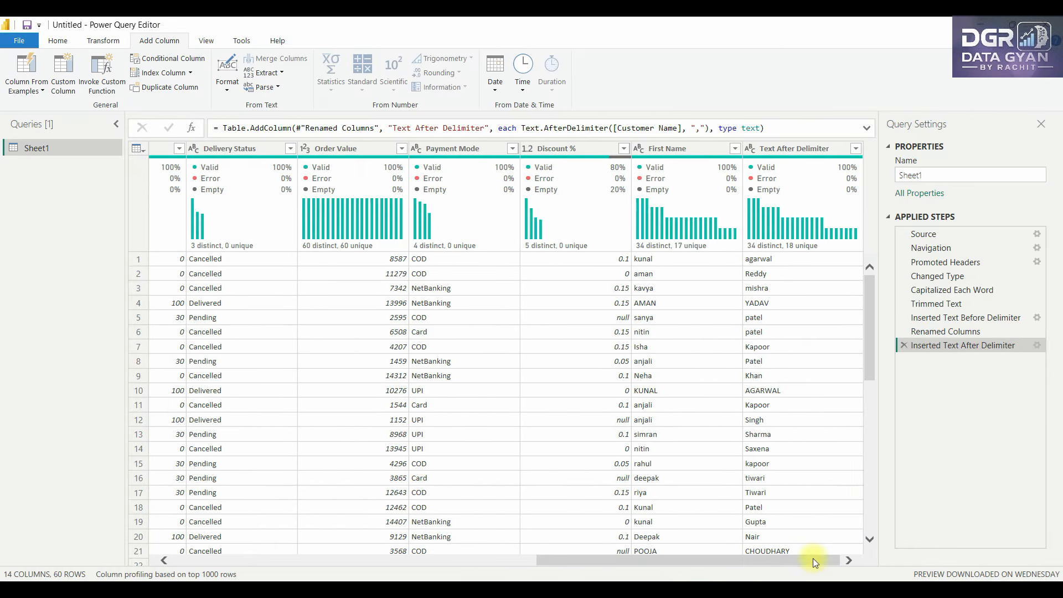
right_click(782, 152)
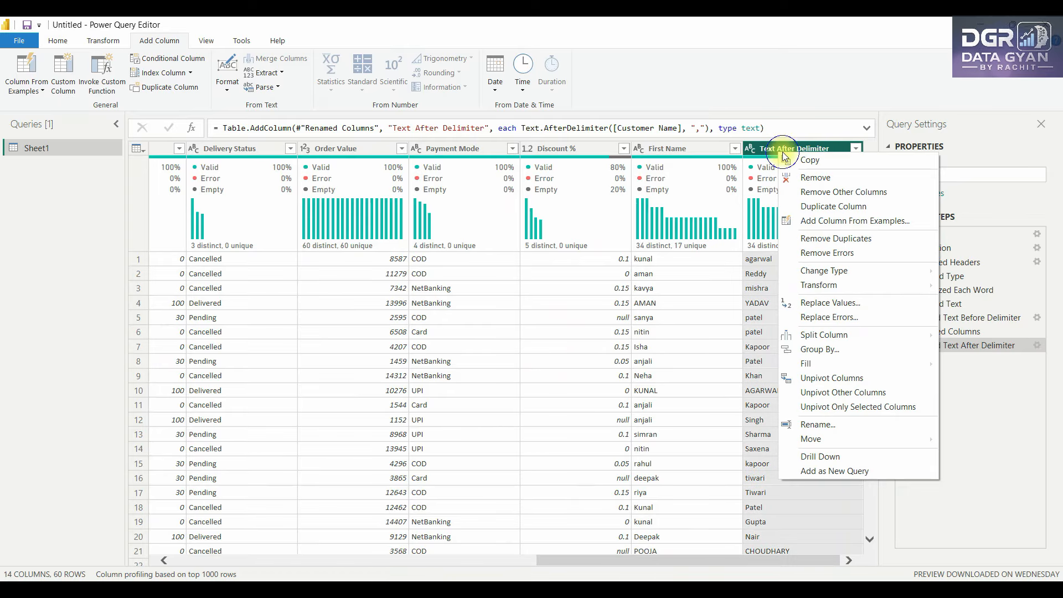
left_click(841, 422)
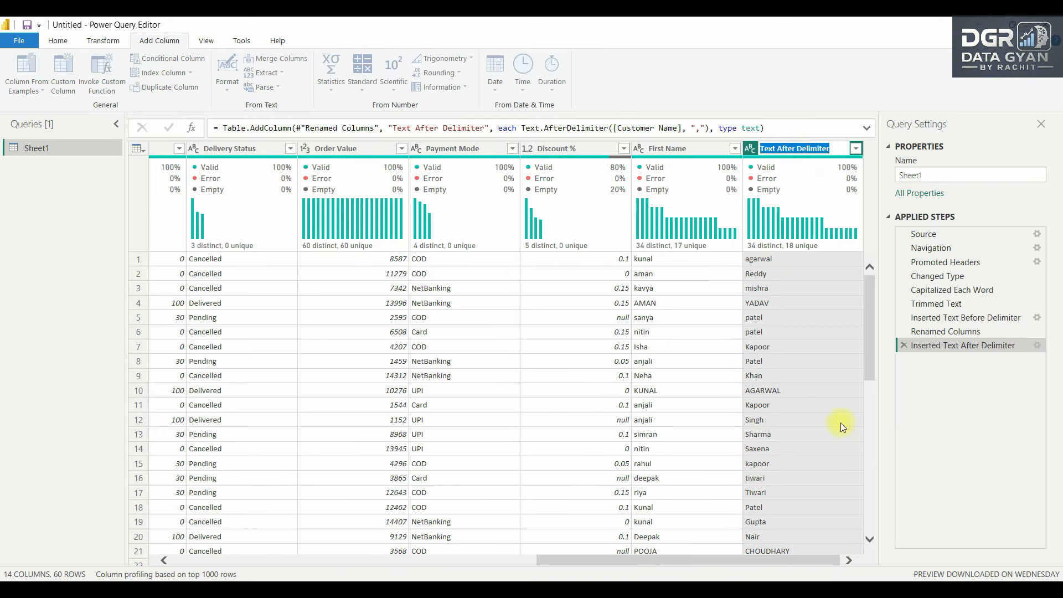
type("Last na")
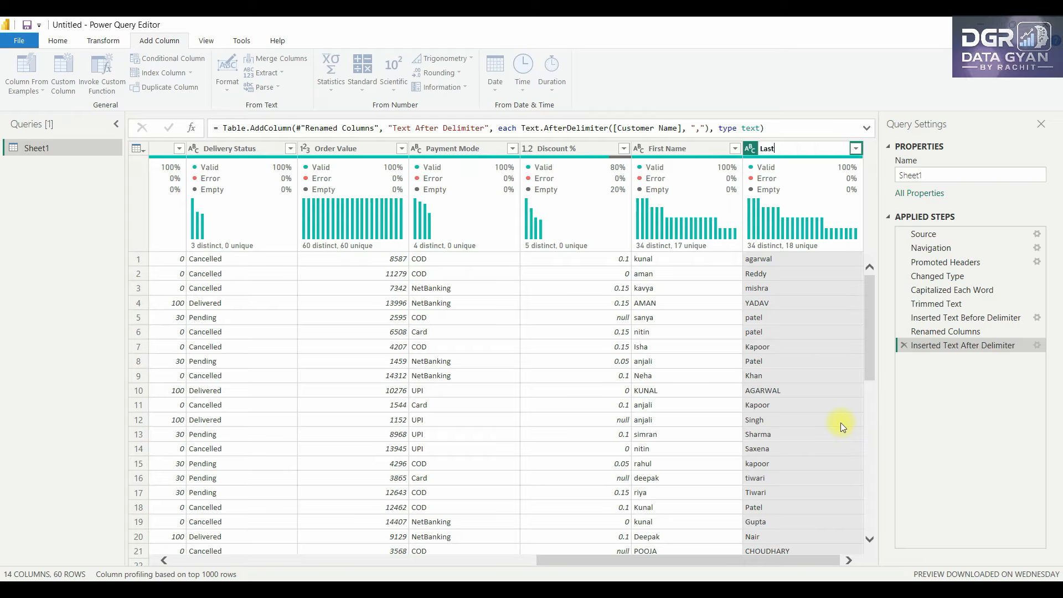
key("BackSpace")
key("BackSpace")
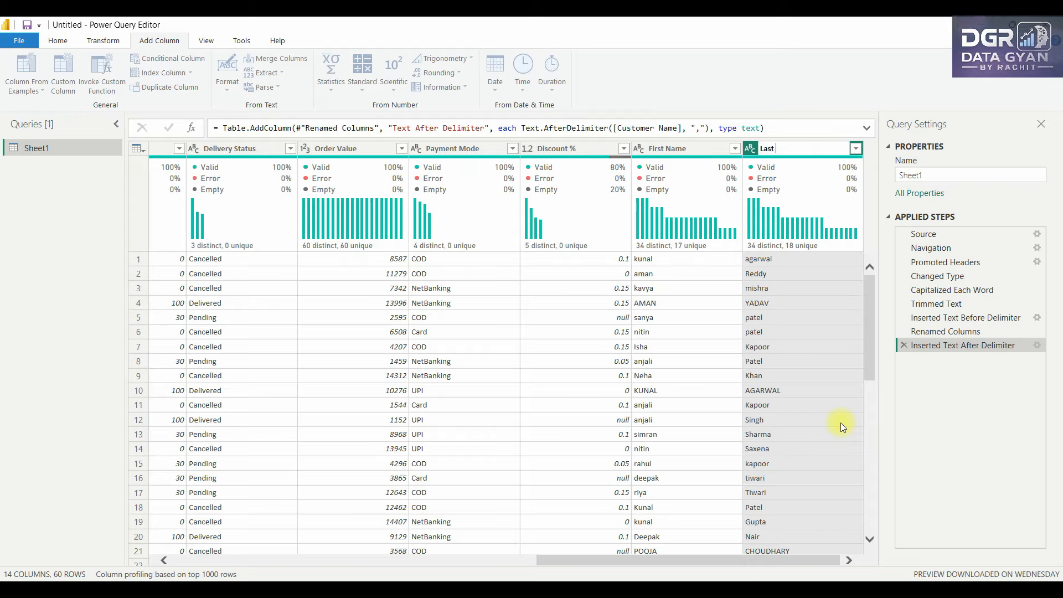
key("Return")
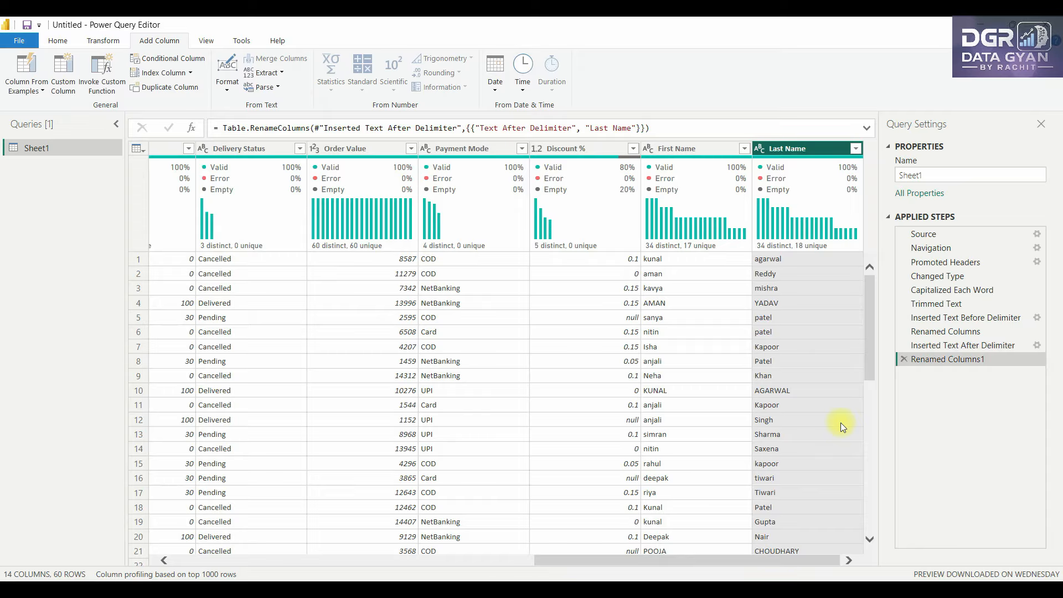
Move the First Name and Last Name columns together to between Order Date and Customer Name
left_click(691, 148)
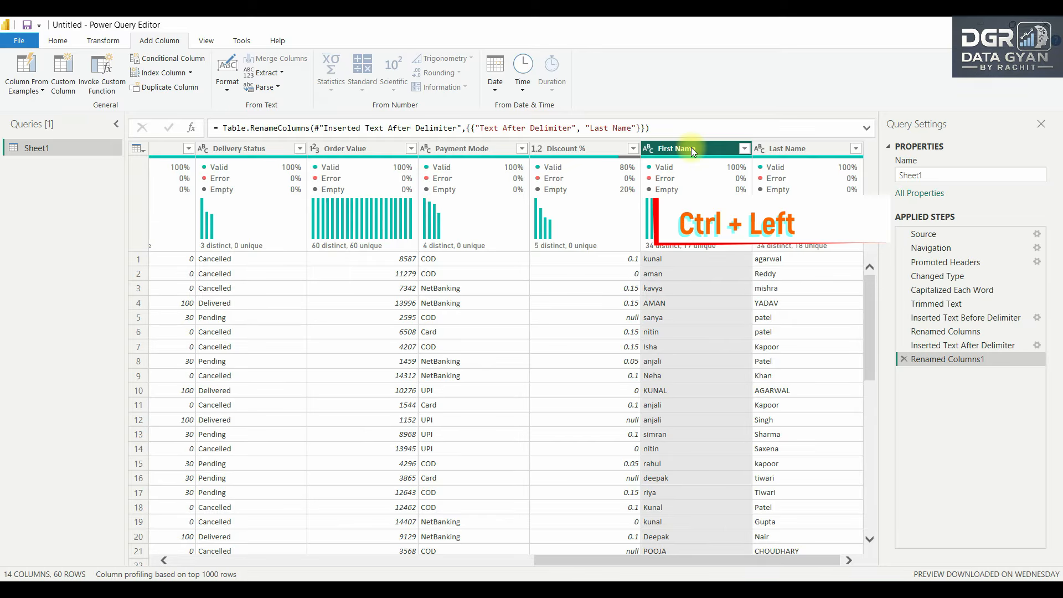
left_click(781, 150, "ctrl")
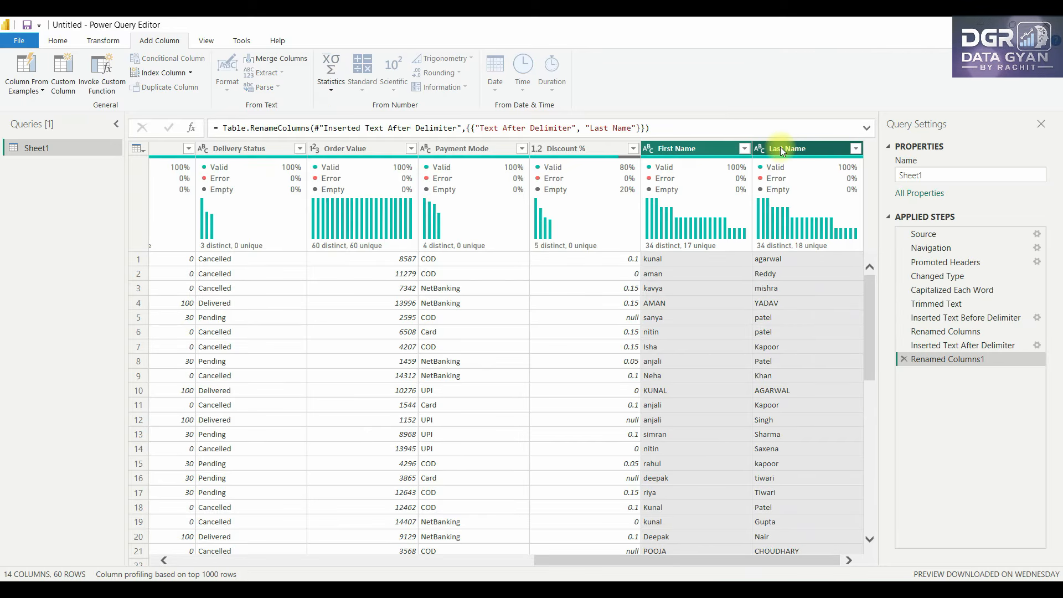
left_click_drag(782, 150, 113, 185)
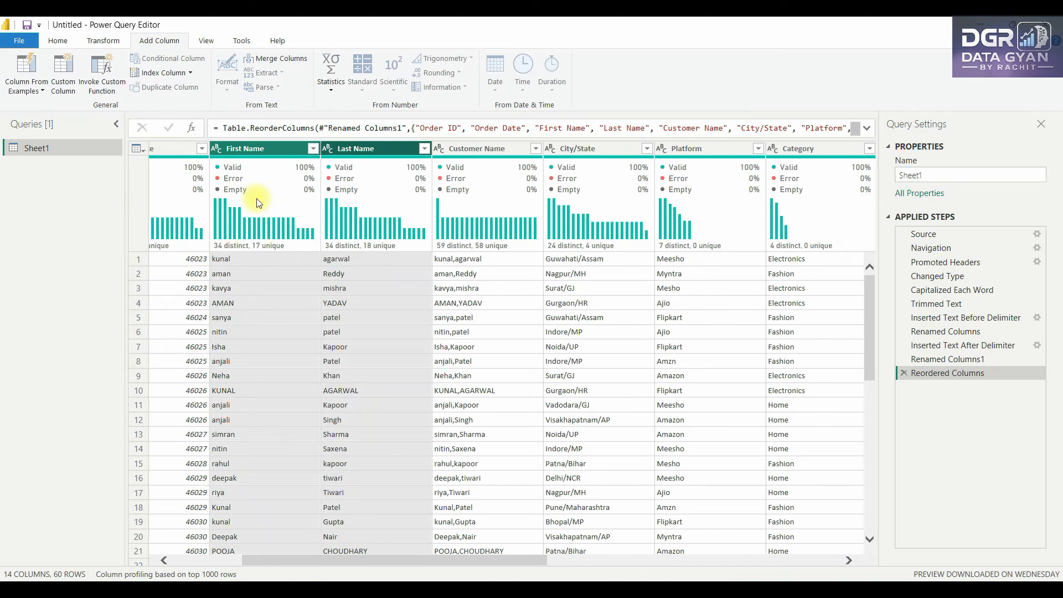
Remove the Customer Name column from the table
left_click(481, 149)
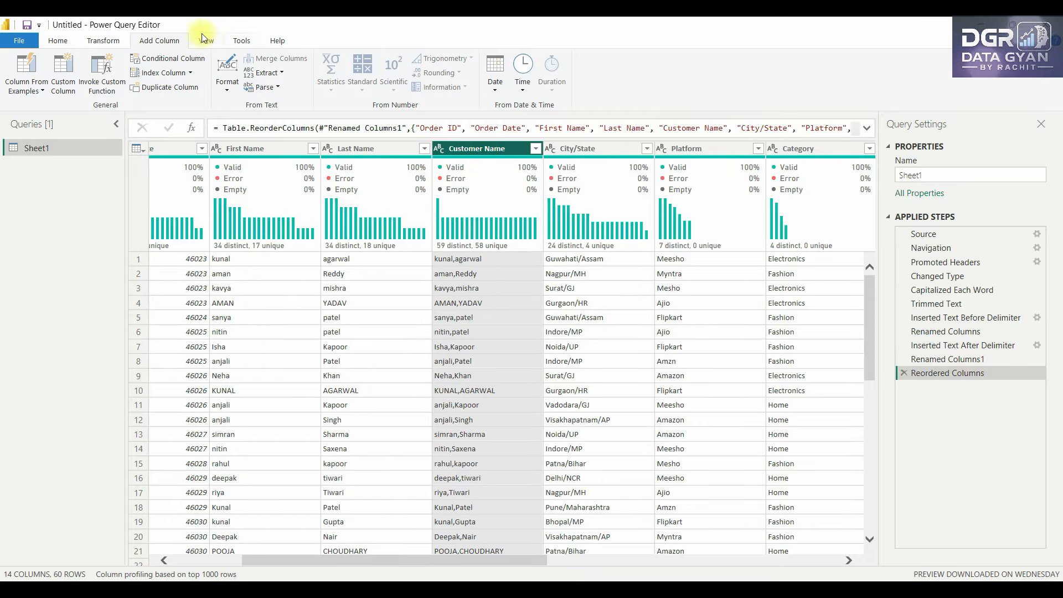
left_click(58, 41)
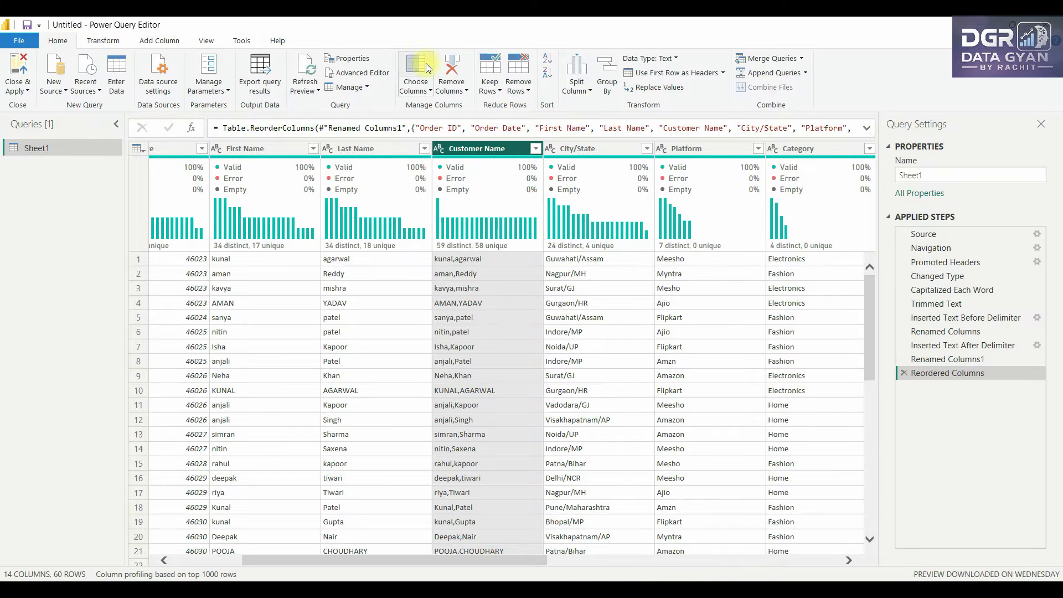
left_click(454, 63)
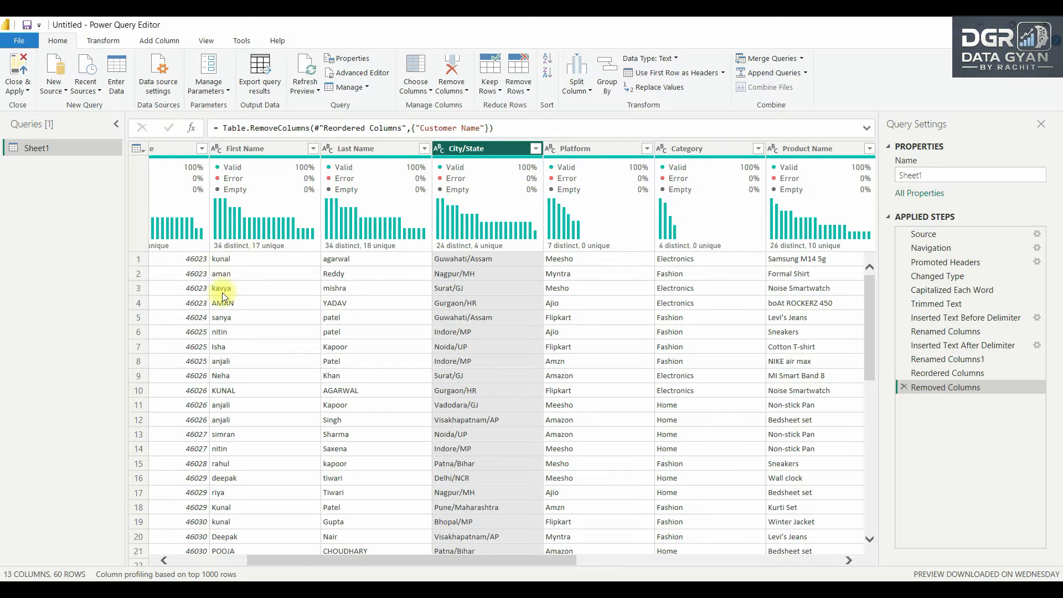
Capitalize each word in the First Name column and in the Last Name column
left_click(244, 148)
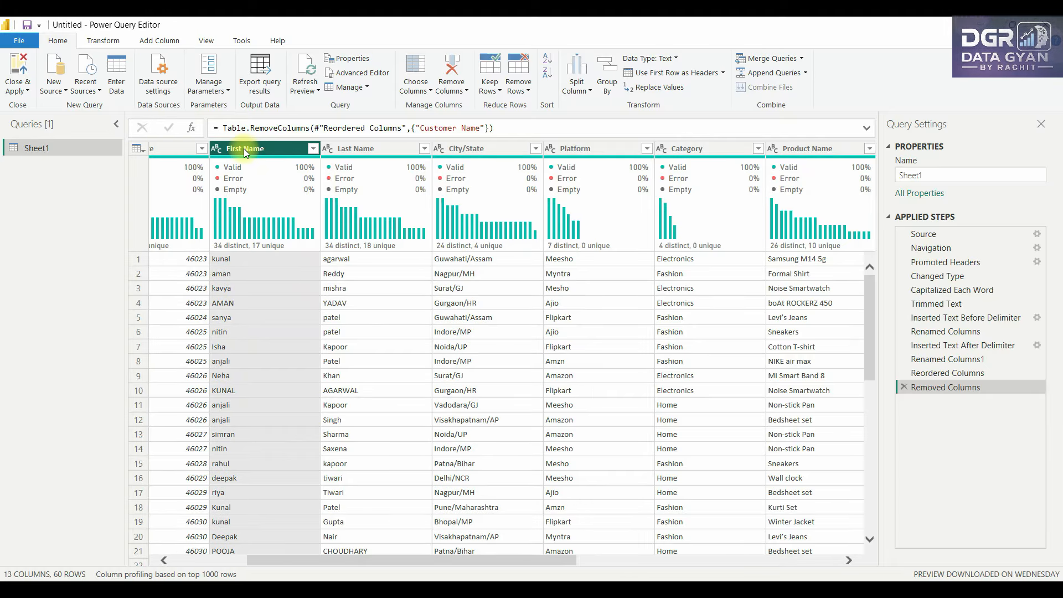
left_click(88, 39)
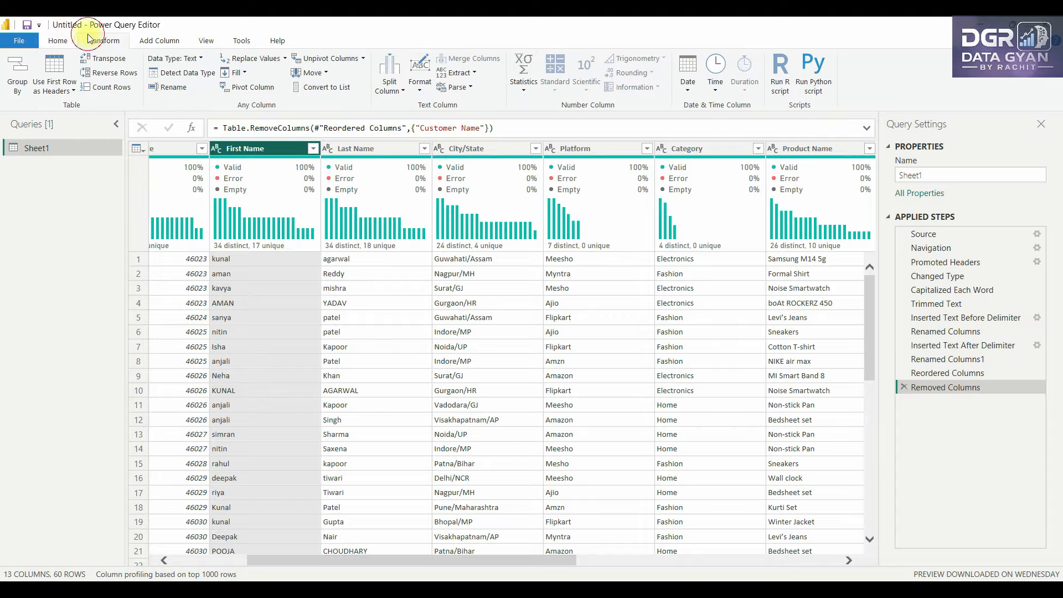
left_click(417, 88)
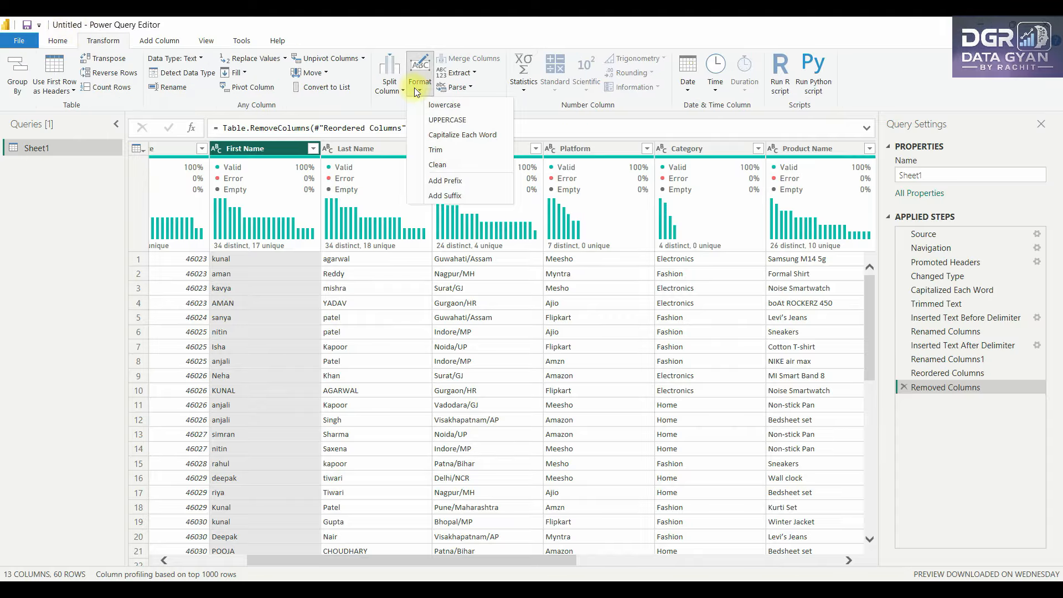
left_click(432, 136)
left_click(381, 147)
left_click(419, 86)
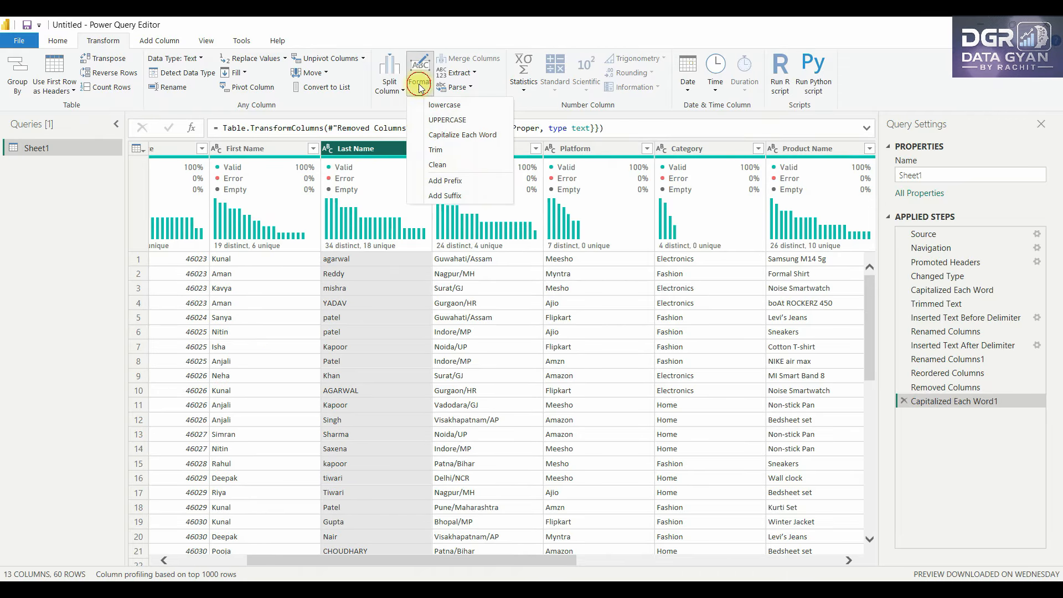
left_click(438, 135)
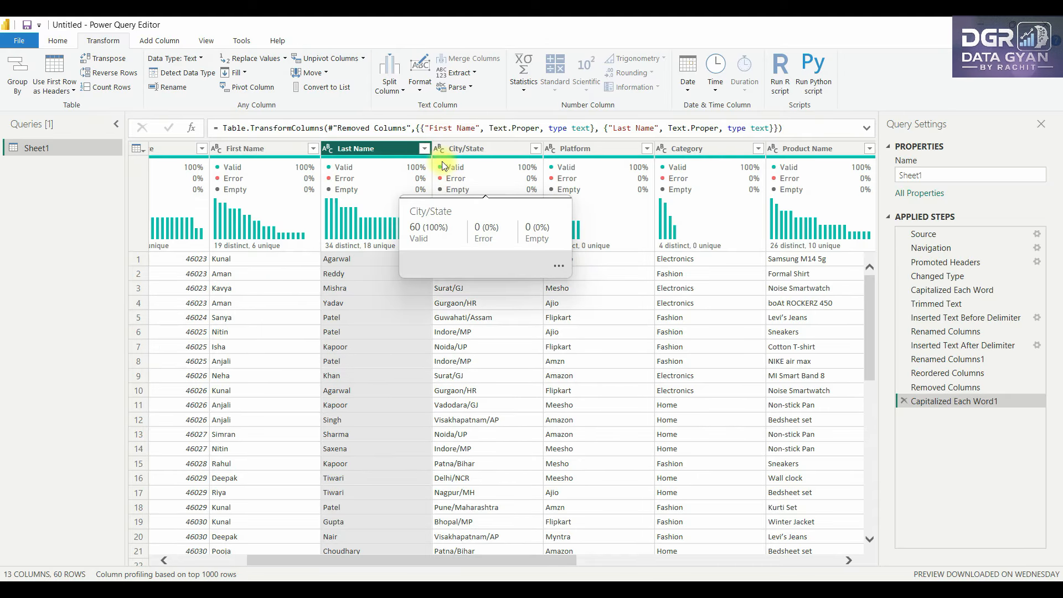
Check the distinct values of the Platform column and replace Amzn with Amazon in it
left_click(461, 149)
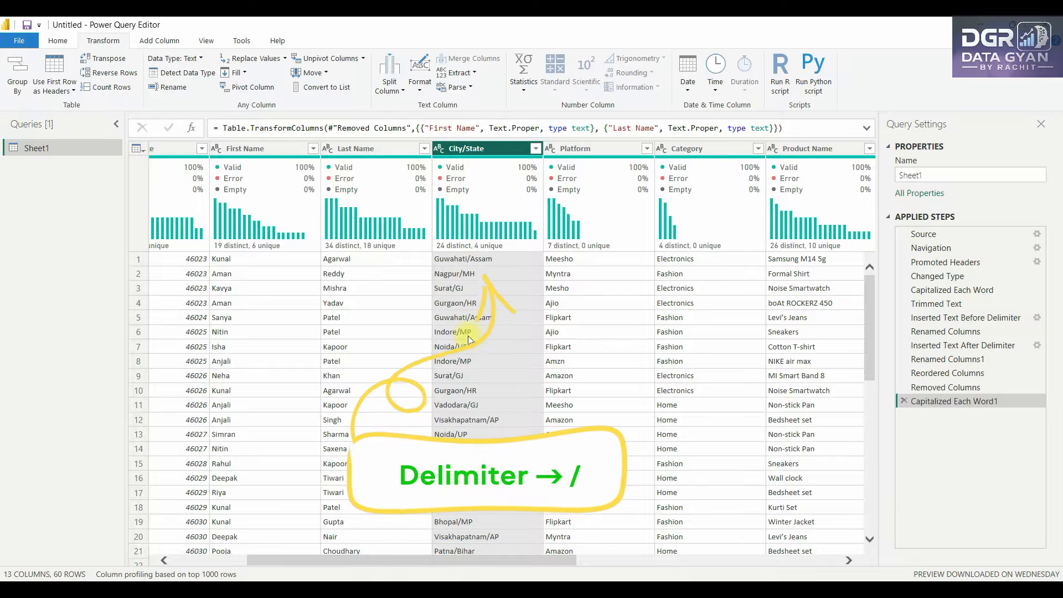
left_click(592, 147)
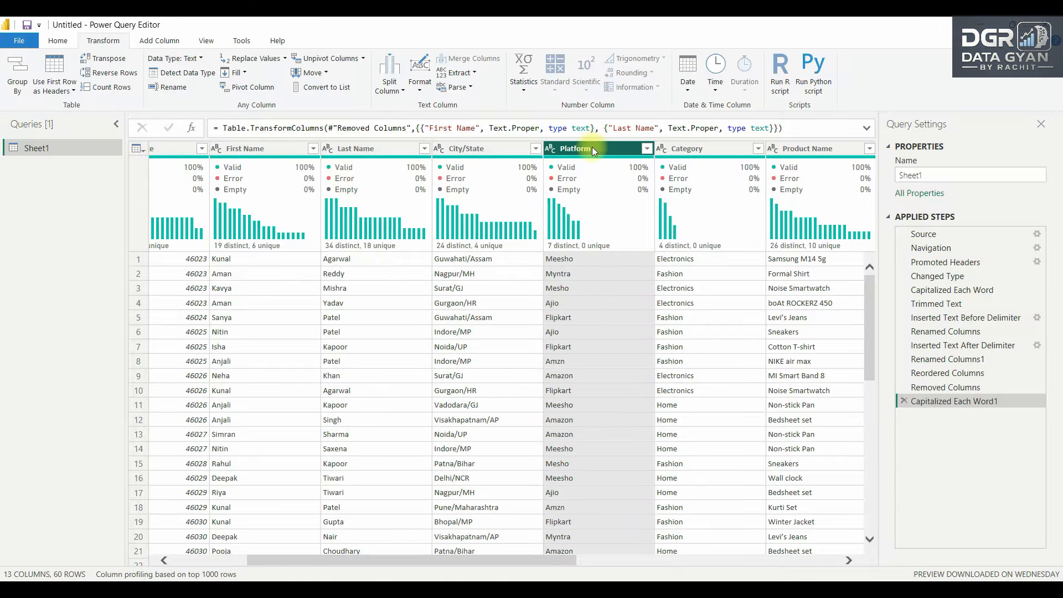
left_click(646, 148)
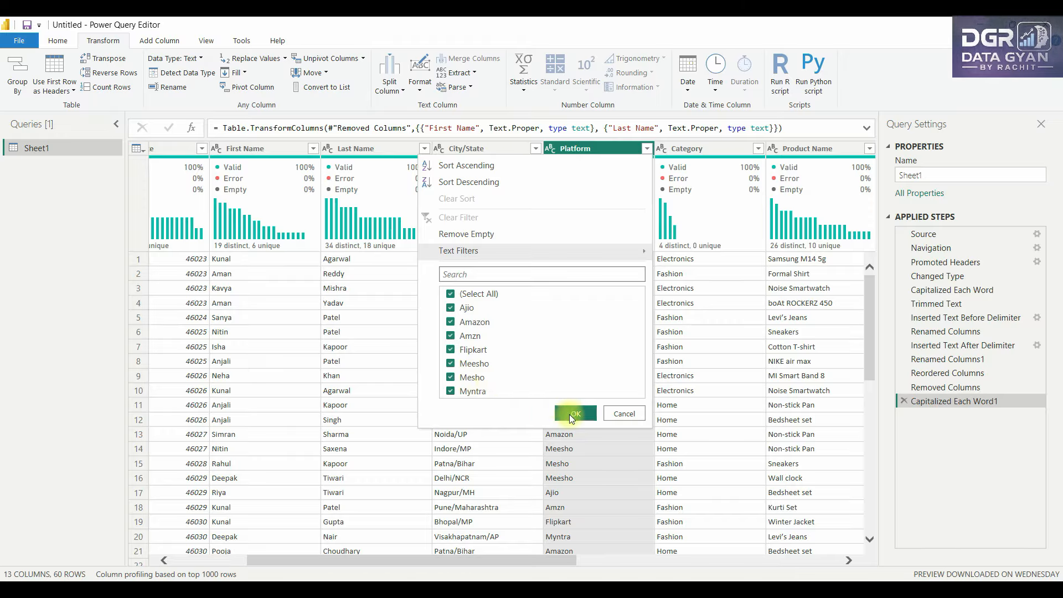
left_click(621, 415)
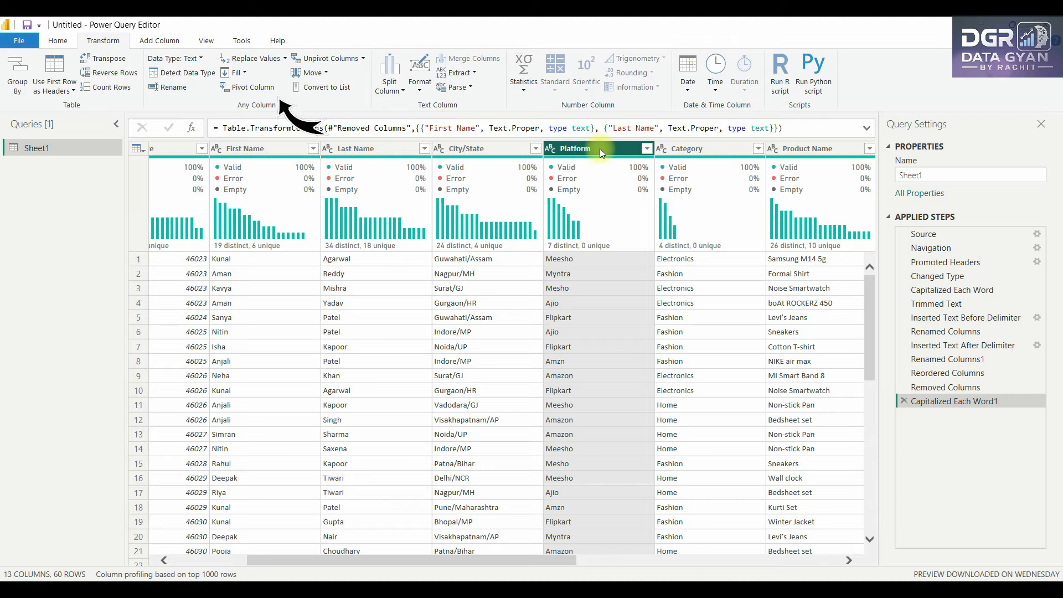
left_click(274, 58)
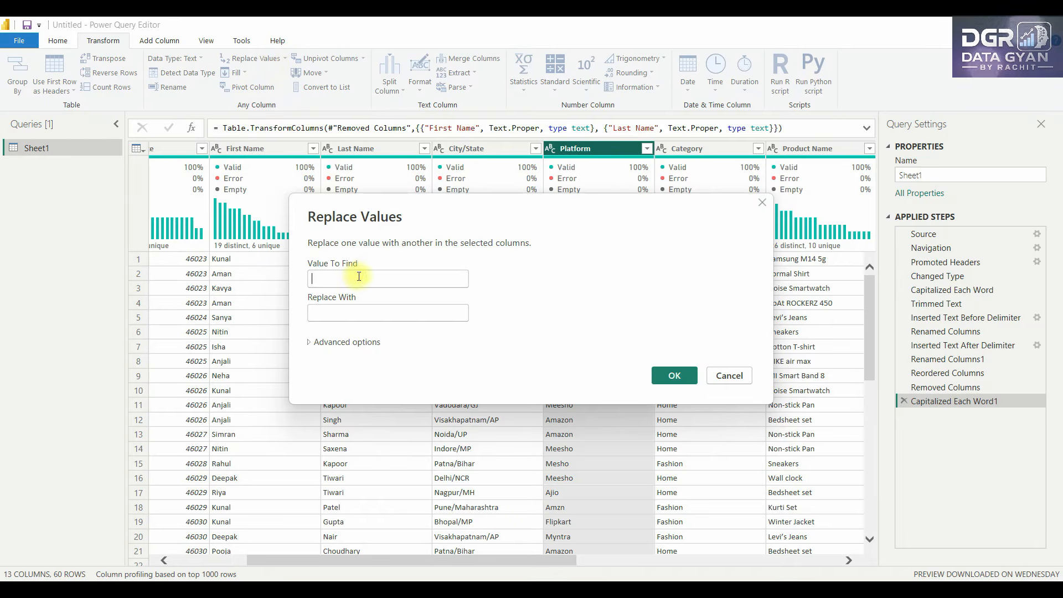
left_click(358, 278)
type("Amzn")
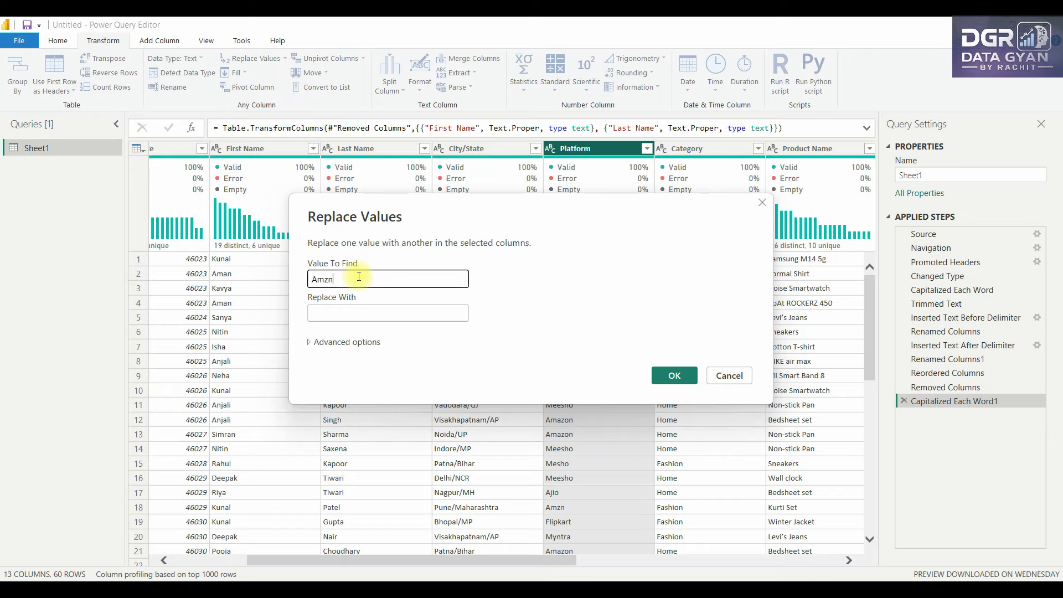
key("Tab")
type("Am")
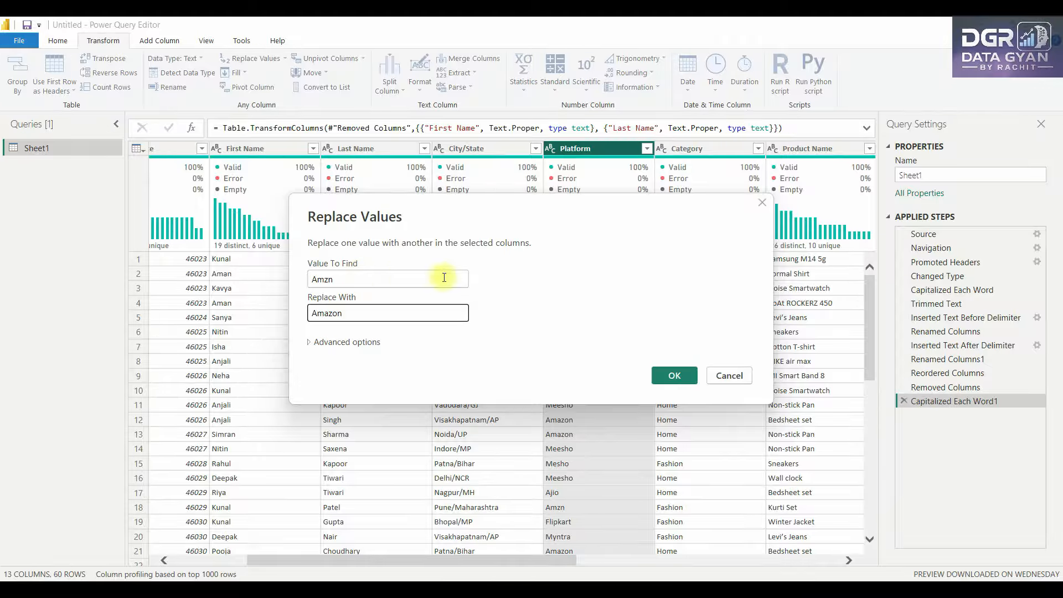
left_click(661, 375)
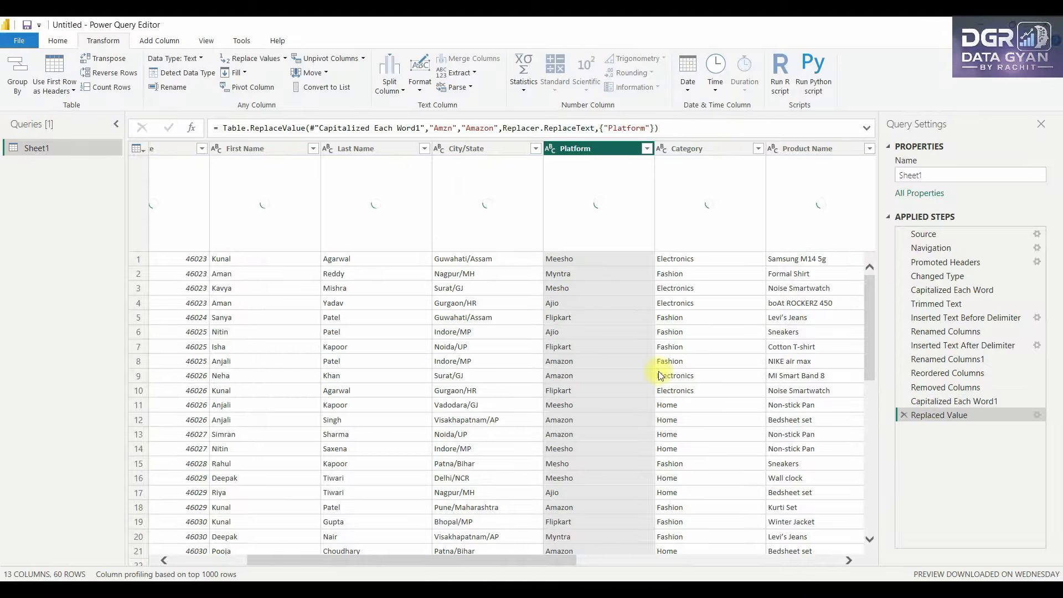
Recheck the Platform column's distinct values and replace Mesho with Meesho in it
left_click(645, 149)
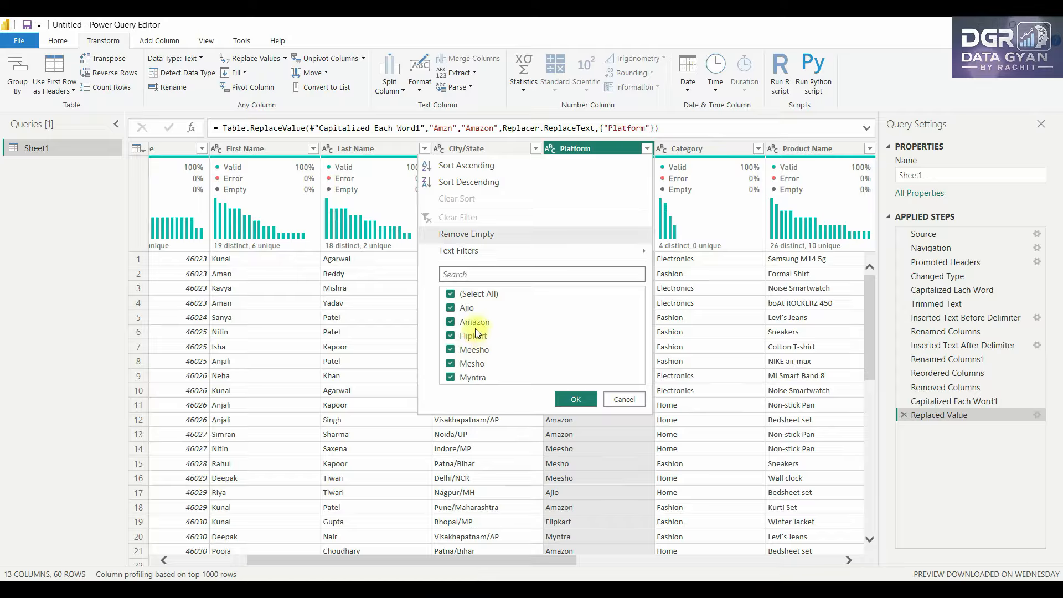
left_click(616, 399)
left_click(265, 57)
type("Mesho")
key("Tab")
type("Meesho")
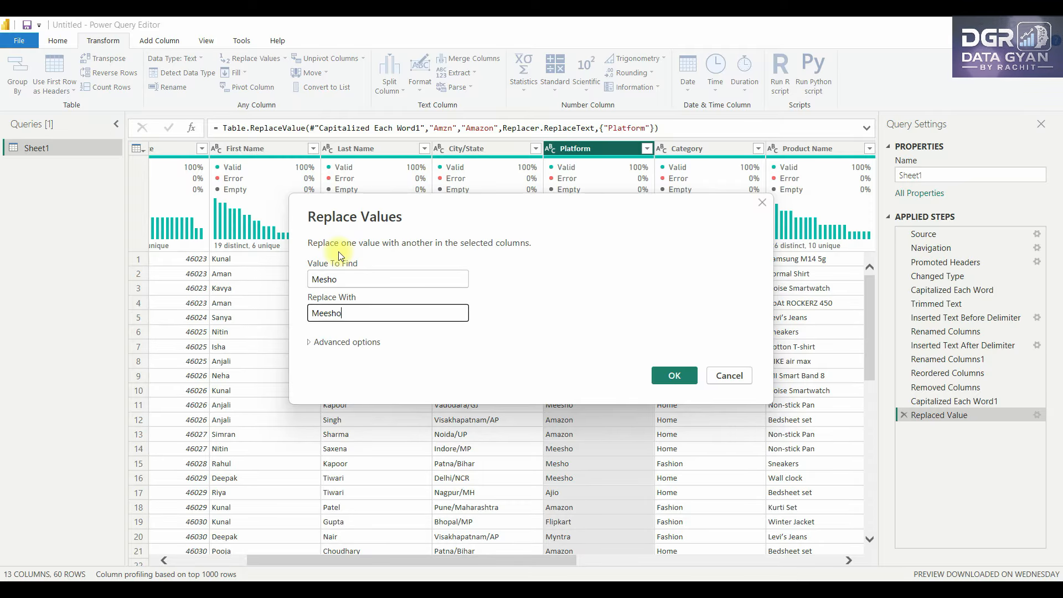
left_click(687, 375)
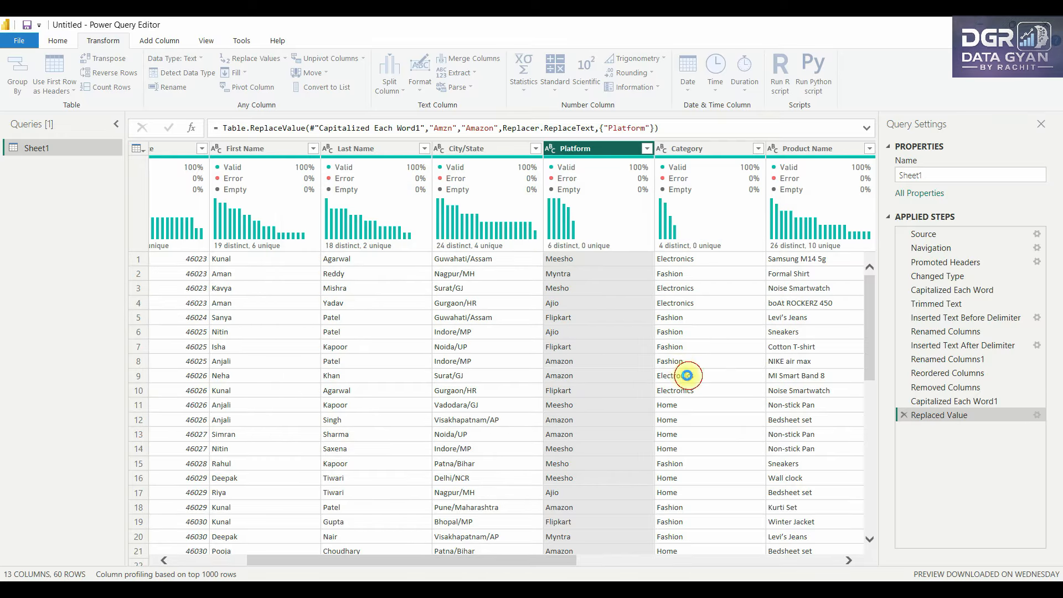
Examine the remaining distinct values in the Platform column and the distinct and unique counts of the Category column
left_click(644, 148)
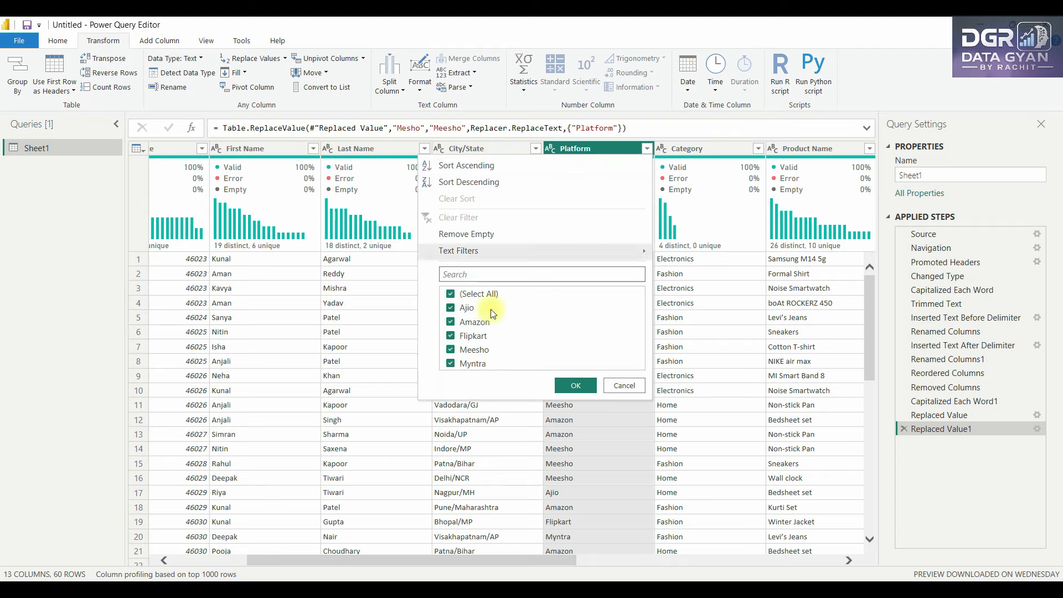
left_click(620, 386)
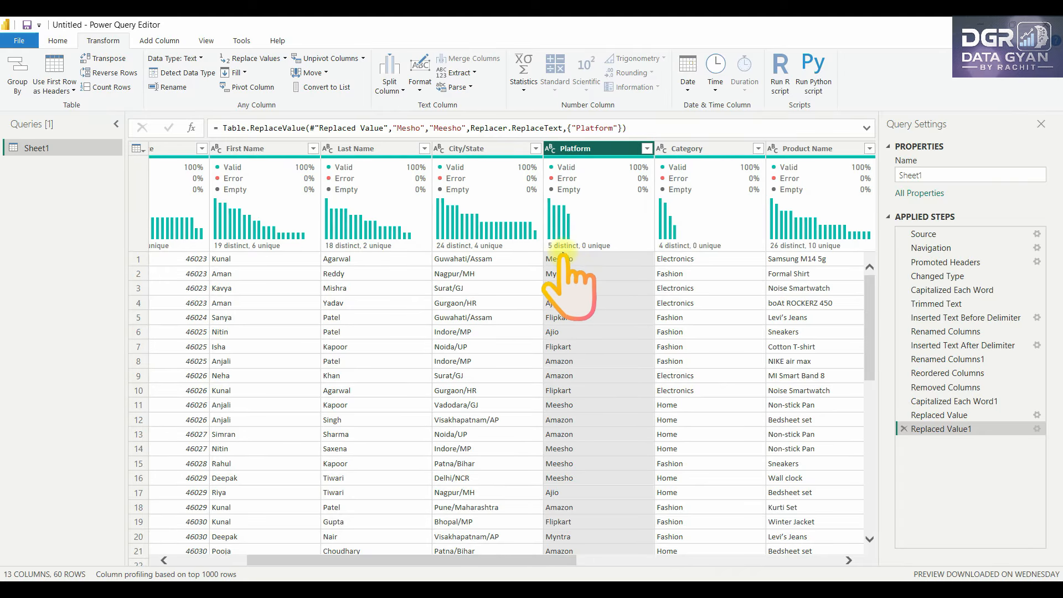
mouse_move(560, 251)
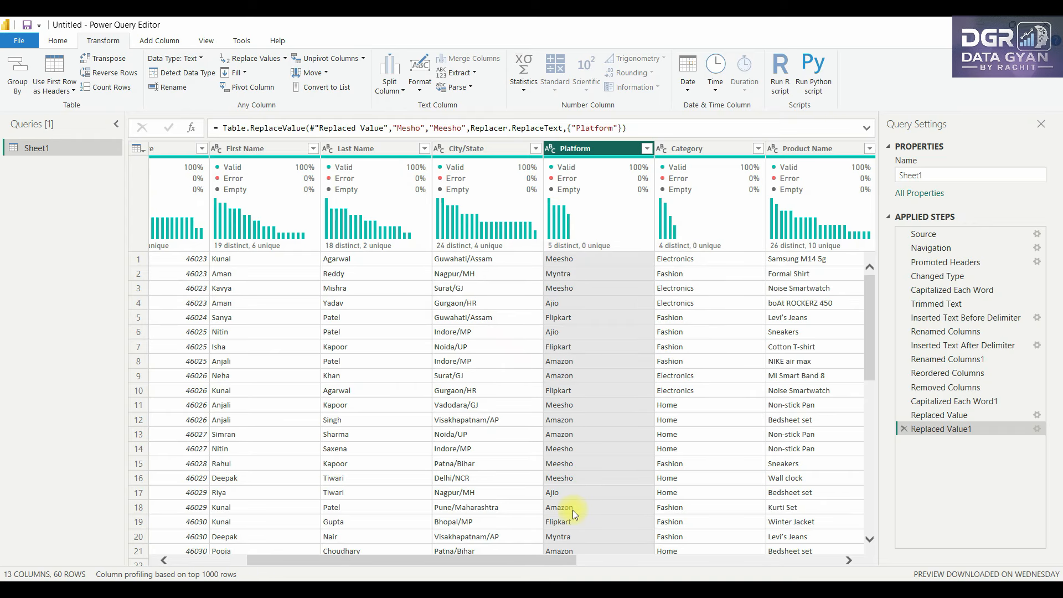
left_click(646, 148)
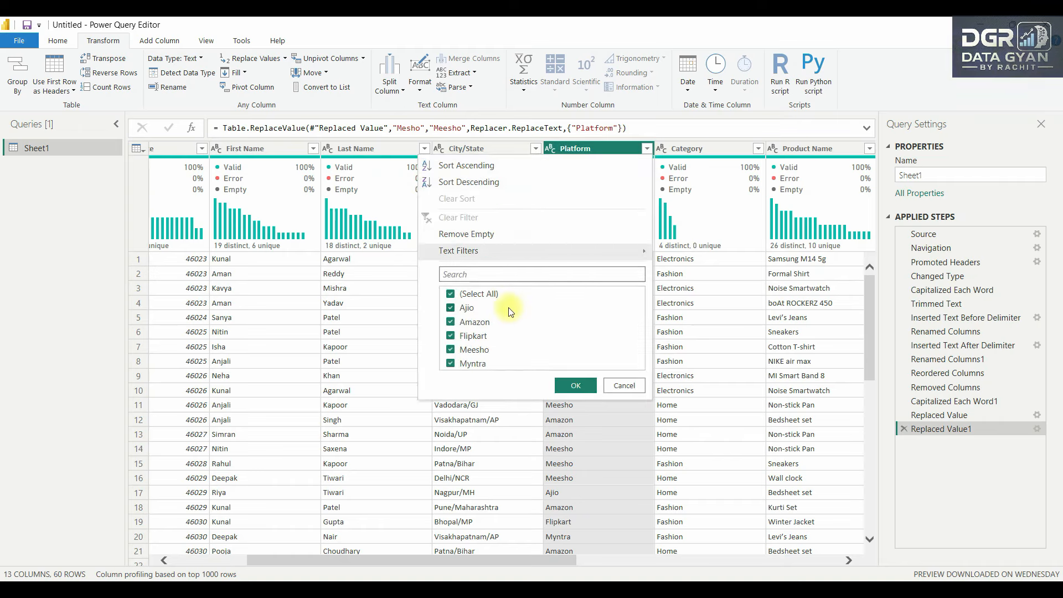
left_click(629, 385)
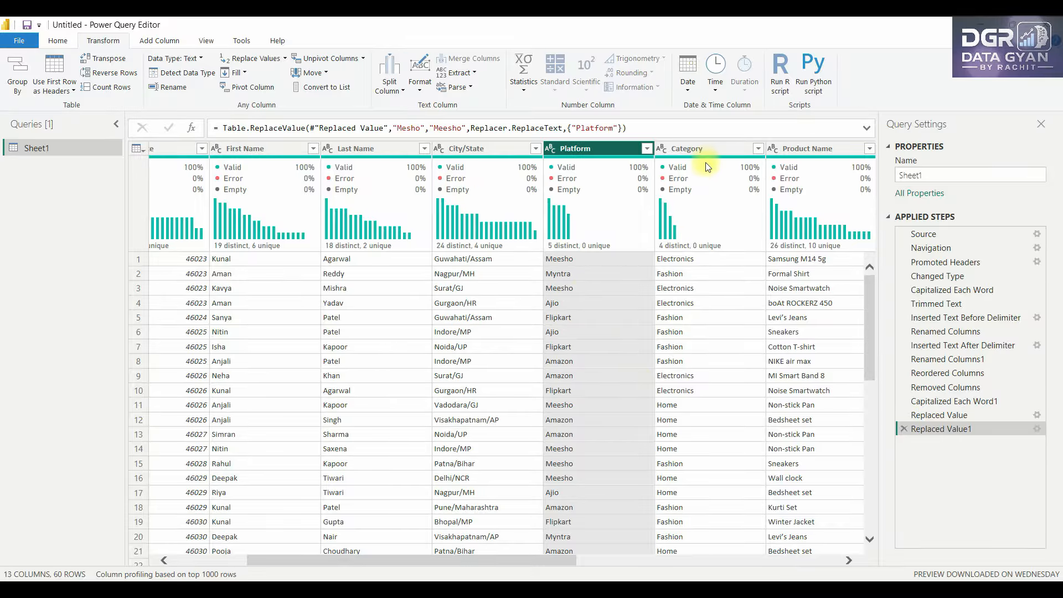
left_click(701, 151)
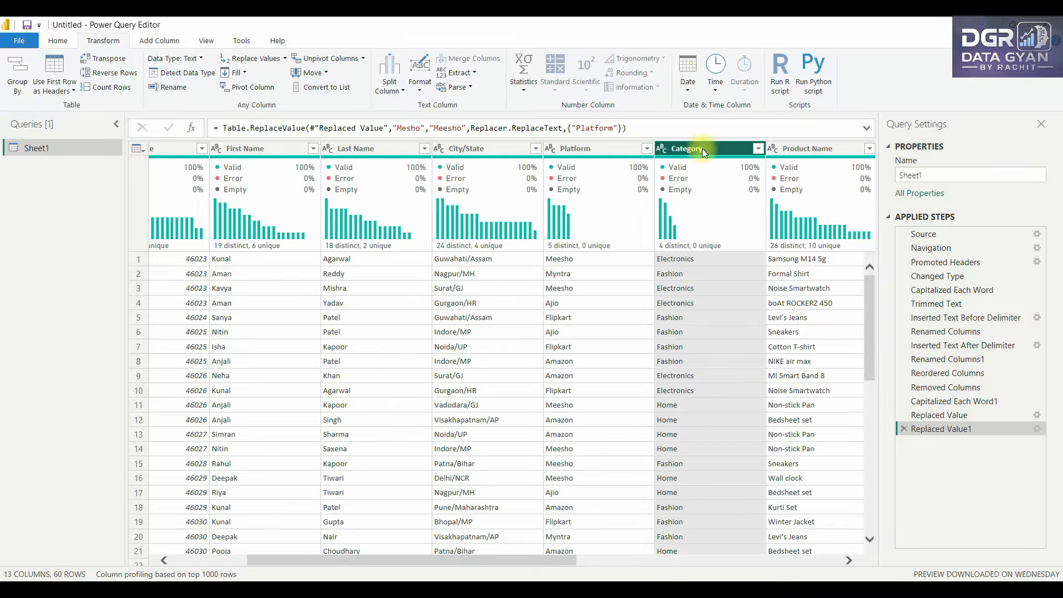
mouse_move(682, 252)
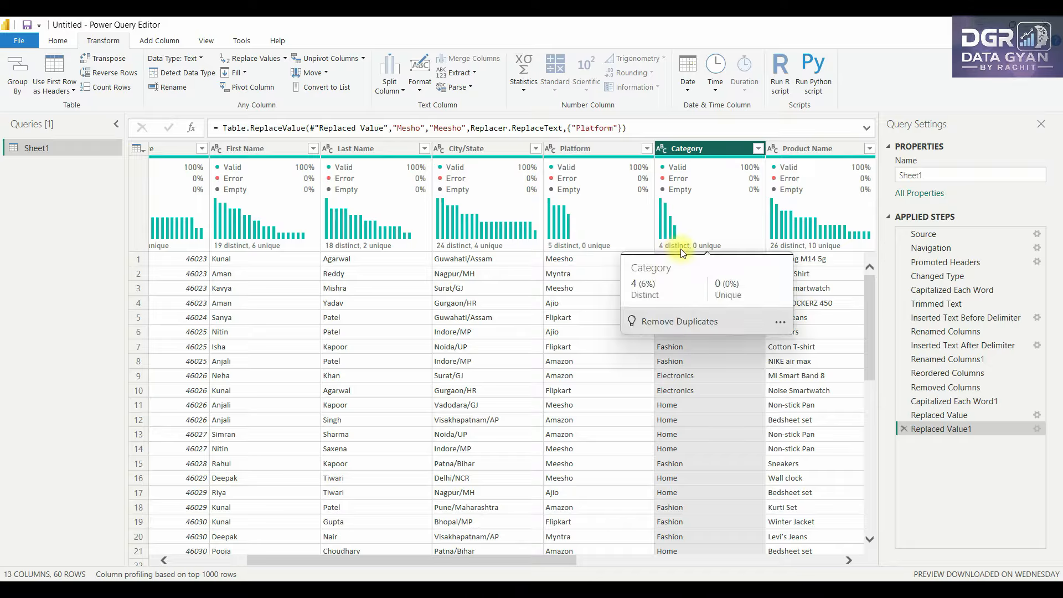
Check the distinct values of the Category column and look over the columns from Product Name to Discount %
left_click(757, 149)
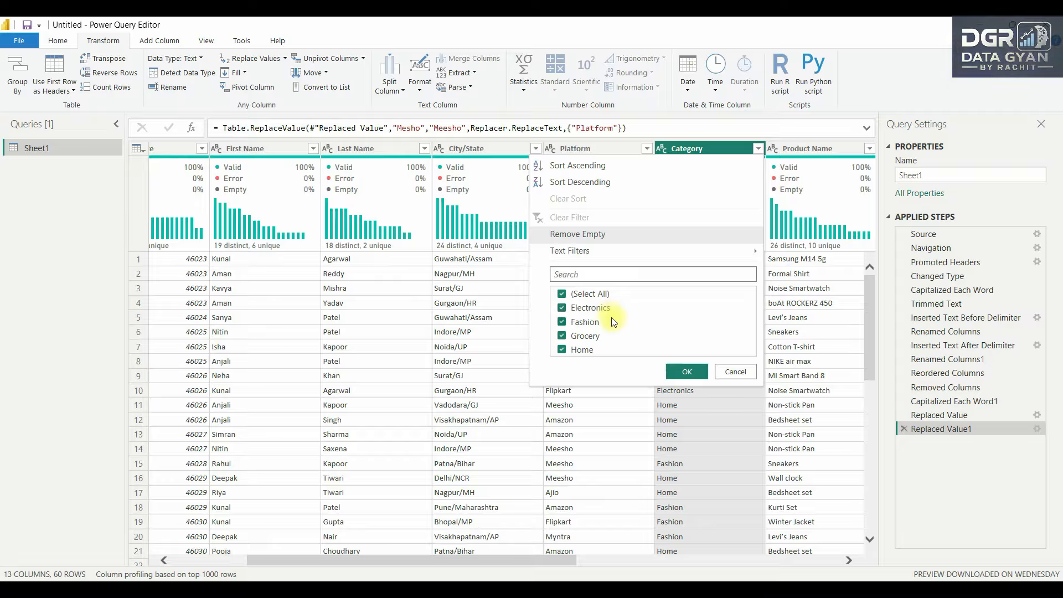
left_click(735, 374)
left_click_drag(544, 561, 836, 578)
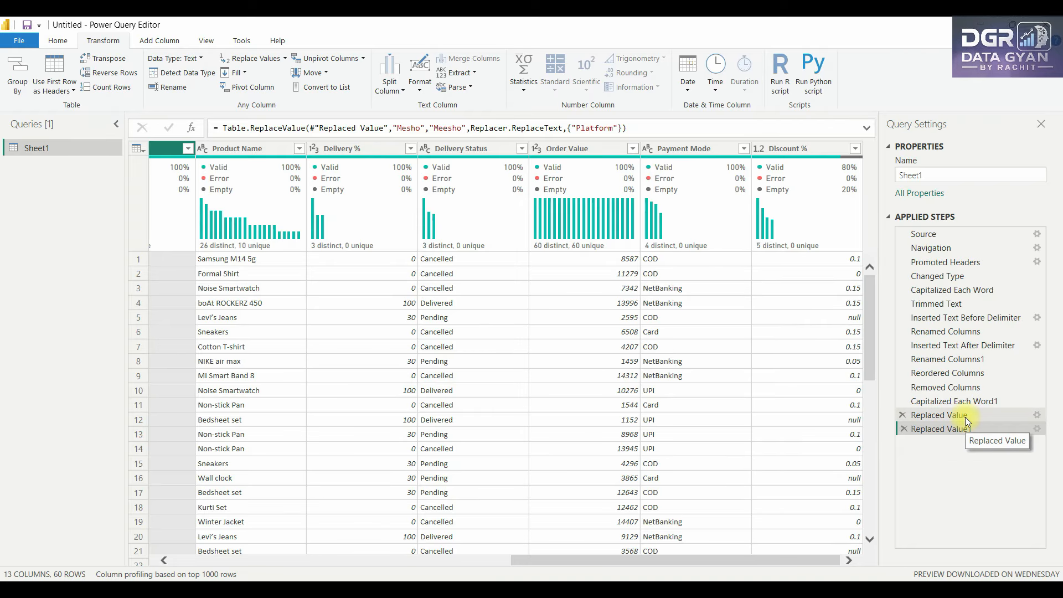
Rename the applied step that replaces Mesho with Meesho as Replaced Value Mesho
right_click(963, 433)
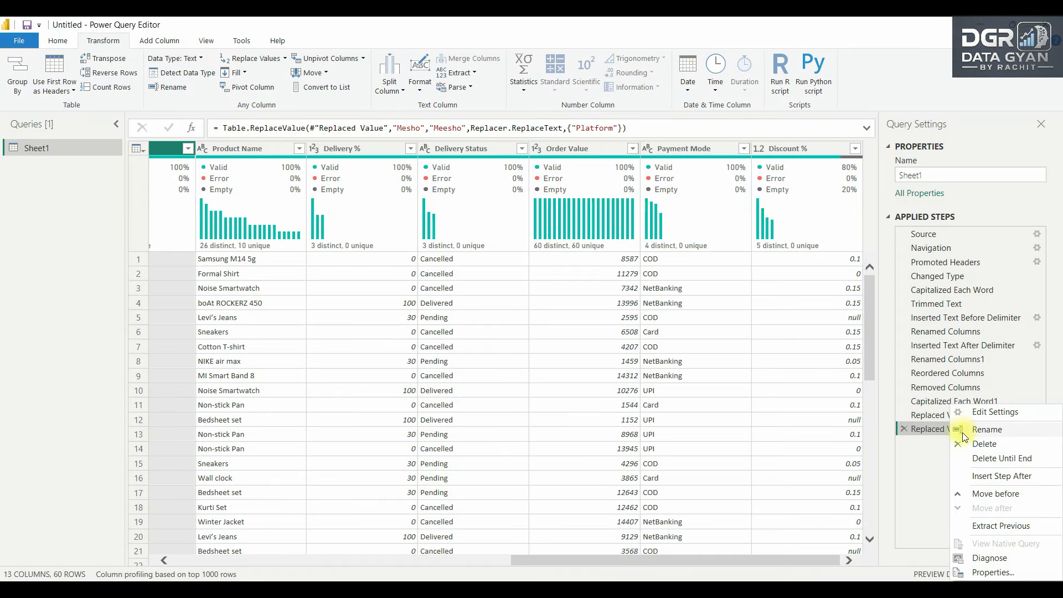
left_click(978, 431)
left_click(978, 431)
key("BackSpace")
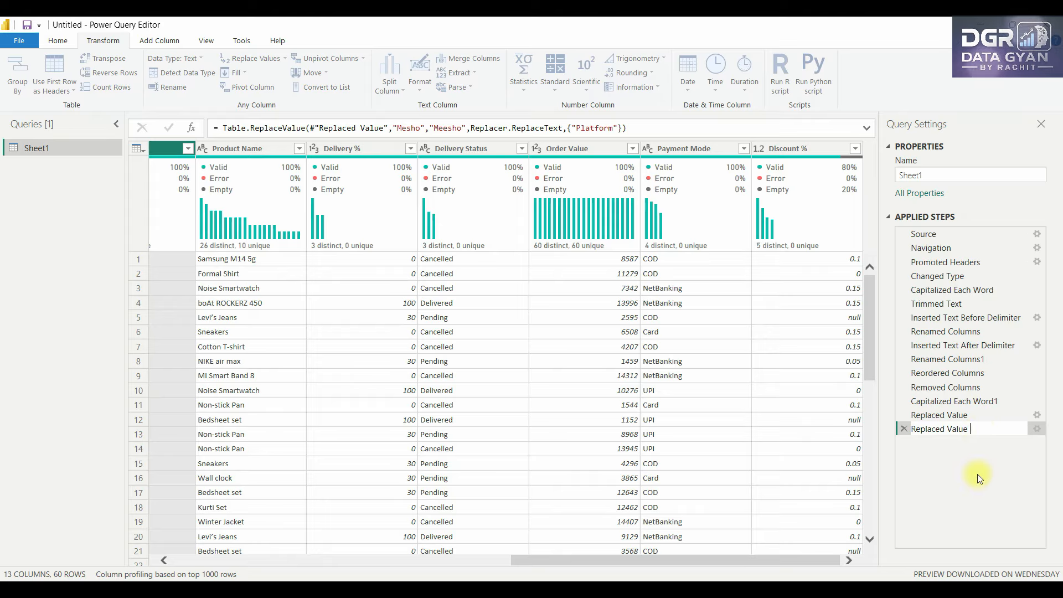
type("Mesho")
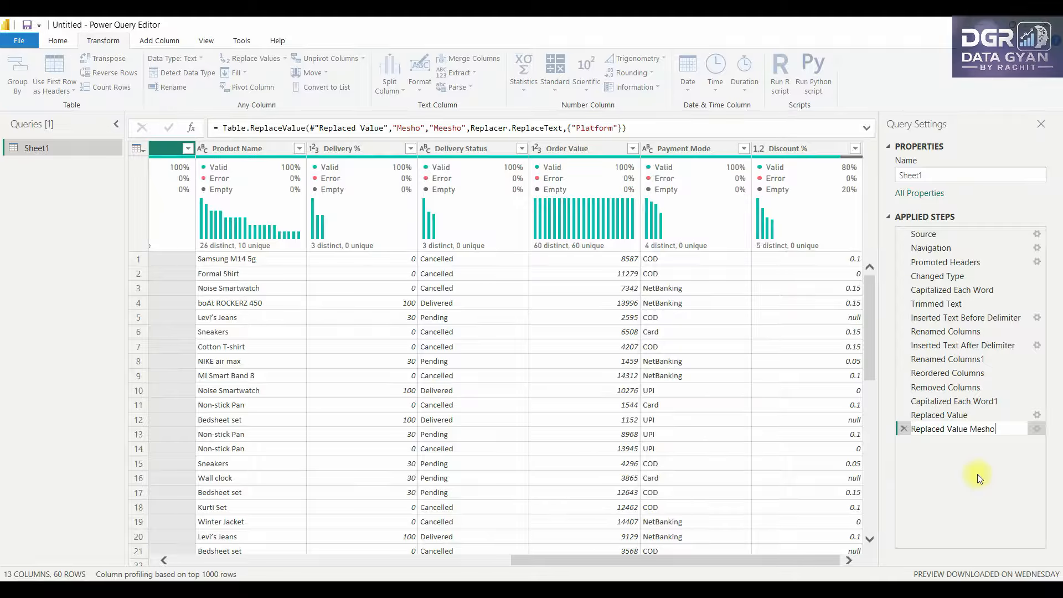
key("Return")
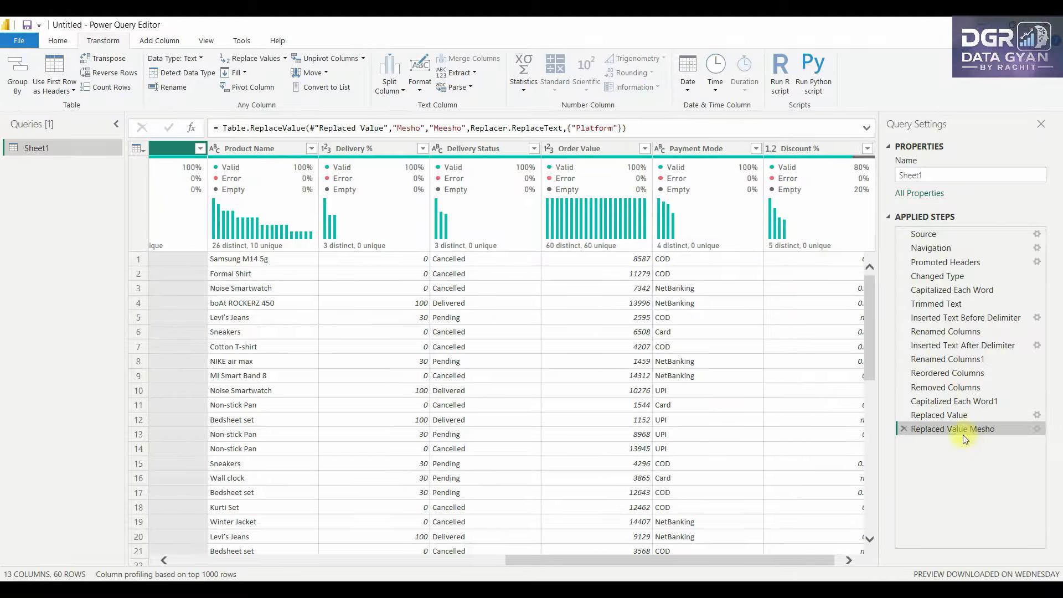
Rename the applied step that replaces Amzn with Amazon as Replaced Value Amzn
left_click(963, 414)
right_click(964, 412)
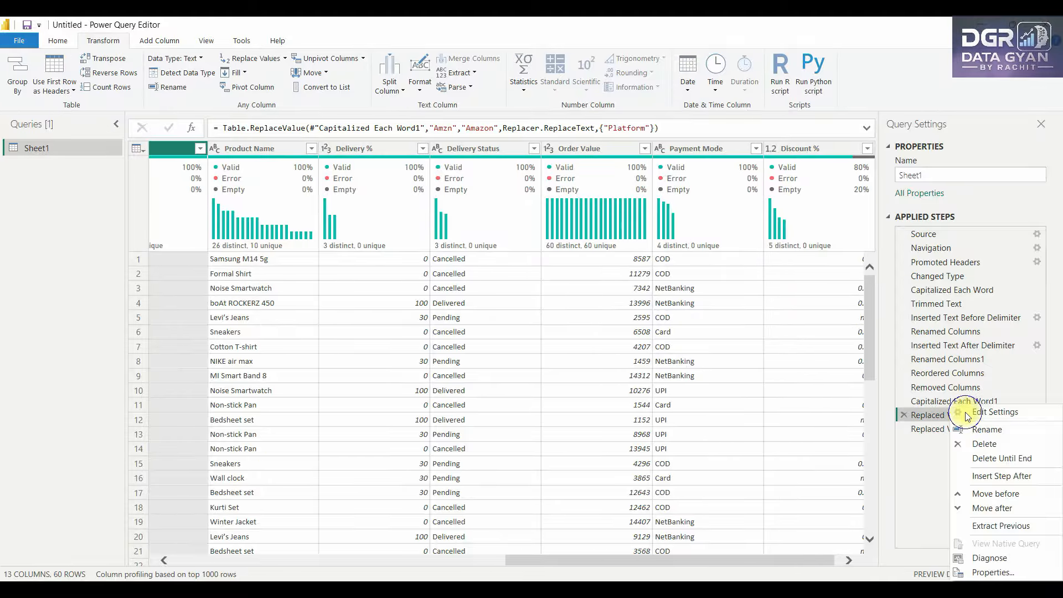
left_click(979, 429)
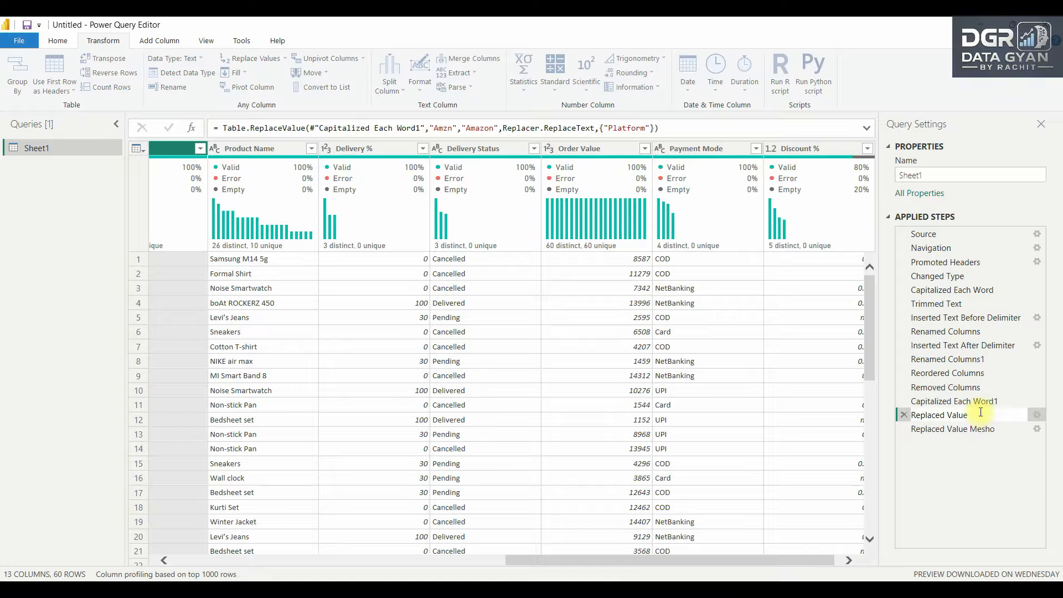
type("Amzn")
key("Return")
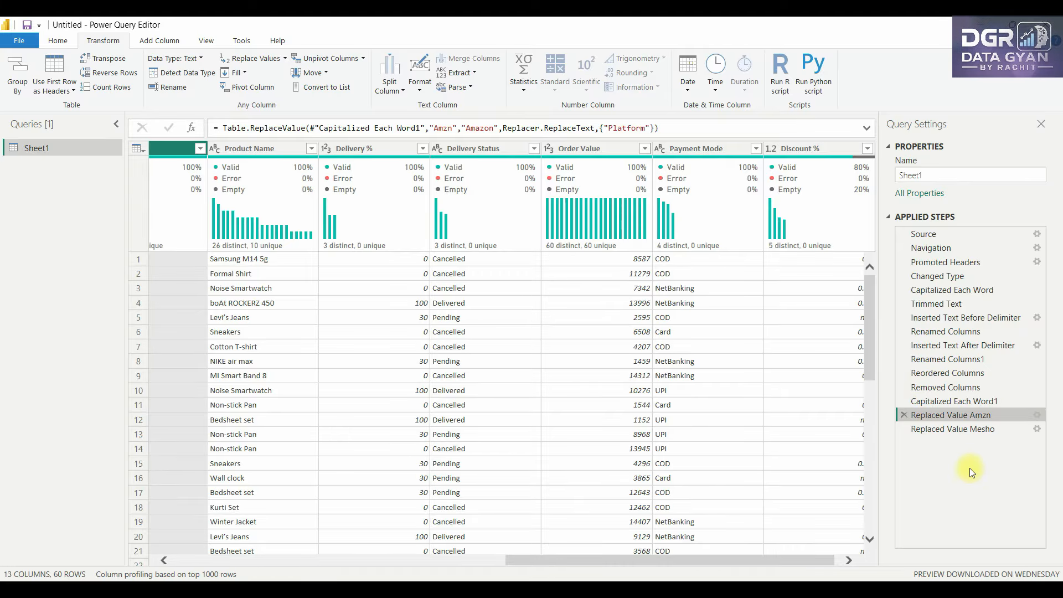
Return to the latest applied step, Replaced Value Mesho, and change the Order Date column's data type to Date
left_click_drag(783, 559, 370, 539)
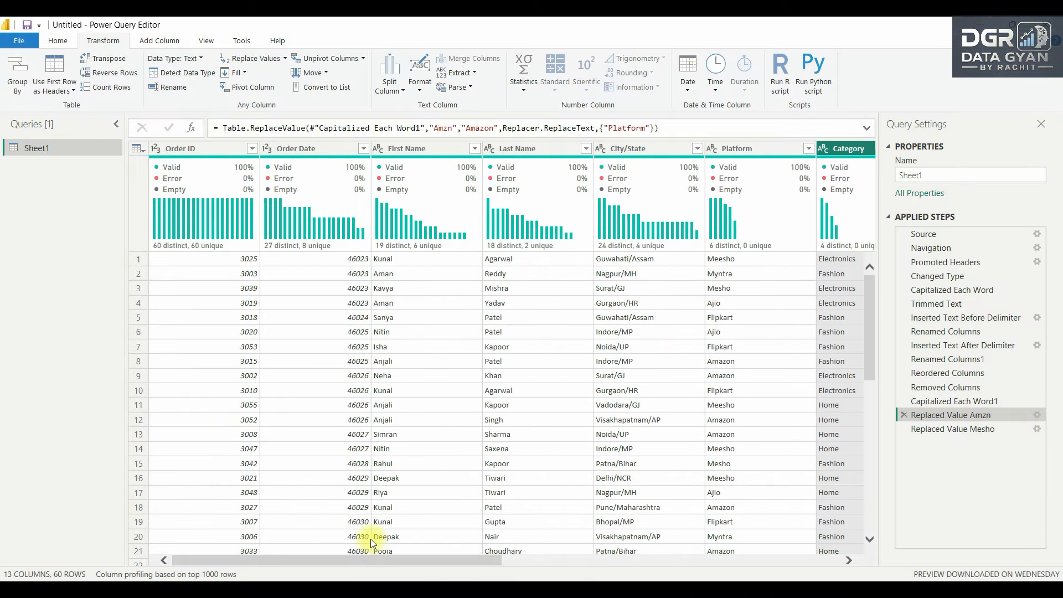
left_click(329, 150)
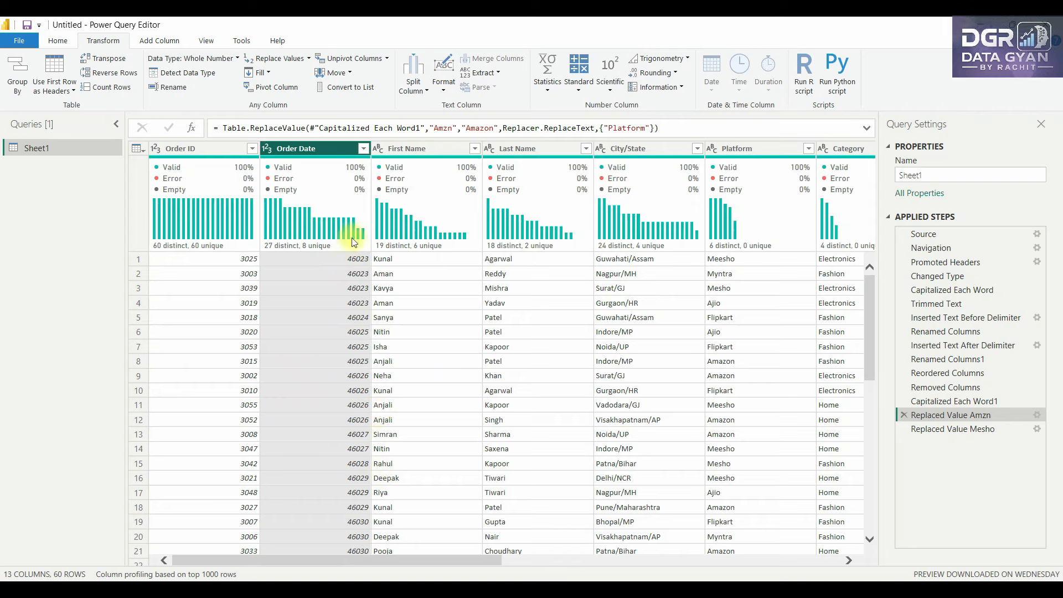
mouse_move(351, 238)
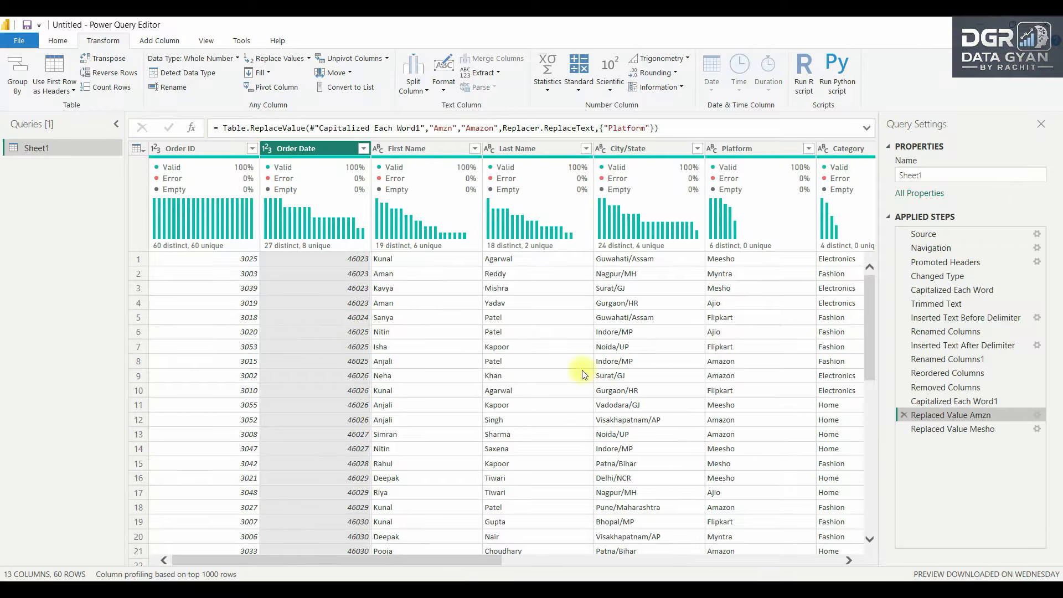
left_click(921, 430)
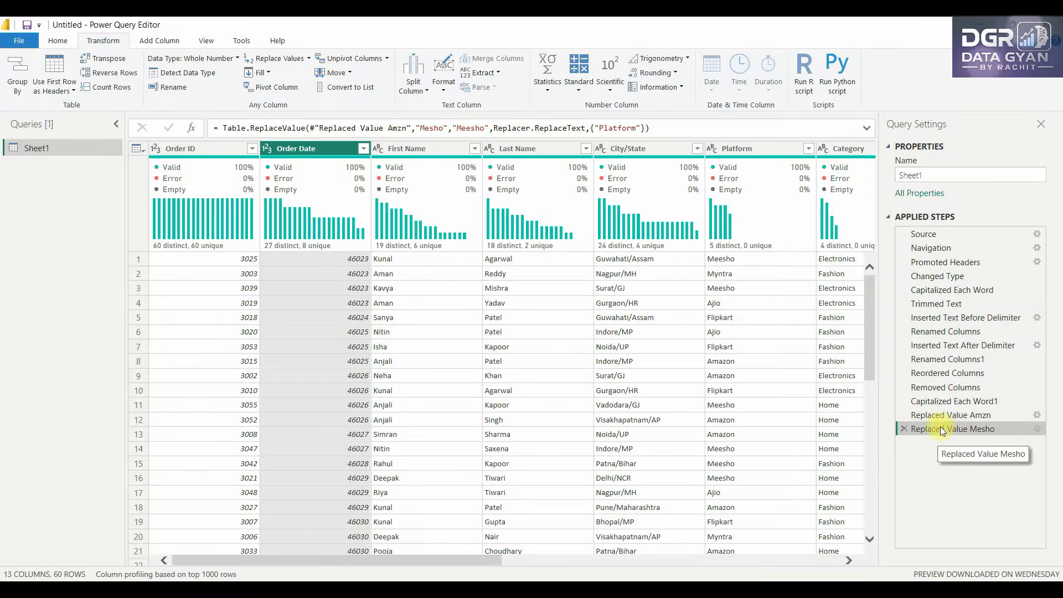
left_click(266, 148)
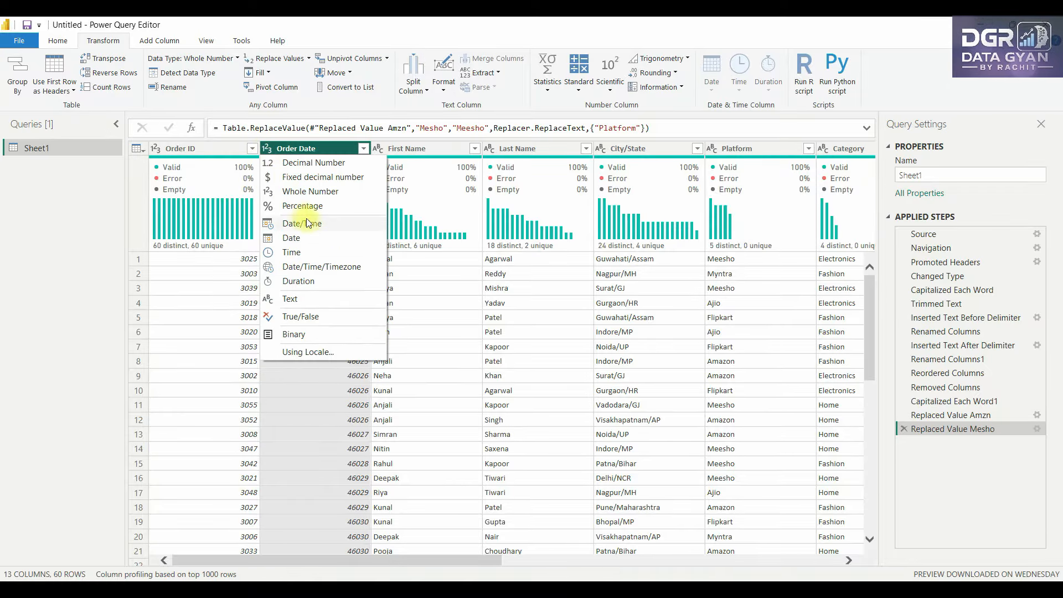
left_click(320, 239)
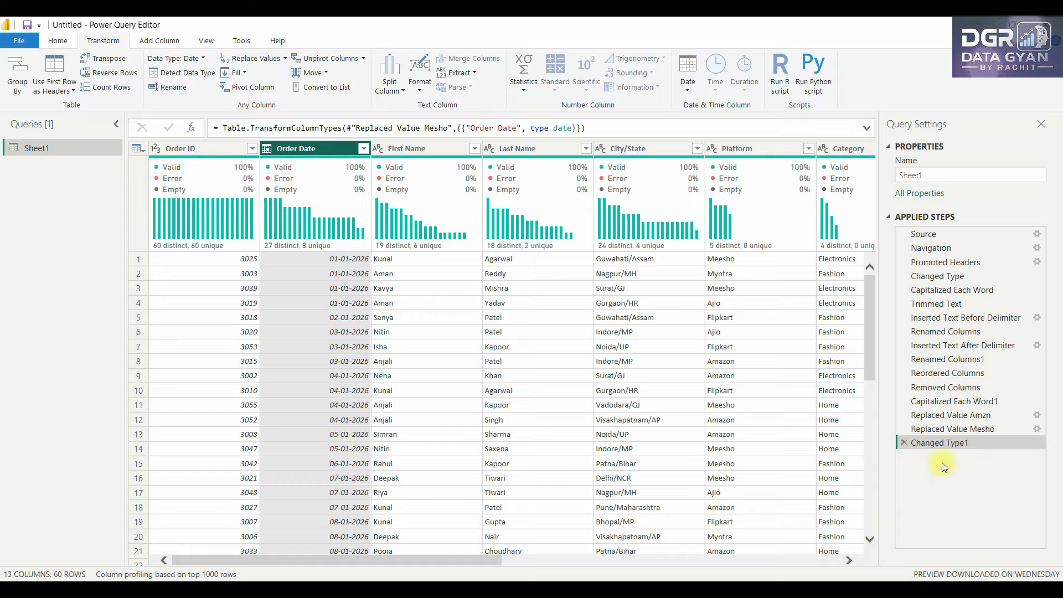
Rename the applied step for the Order Date type change as Changed Type of Date
right_click(947, 443)
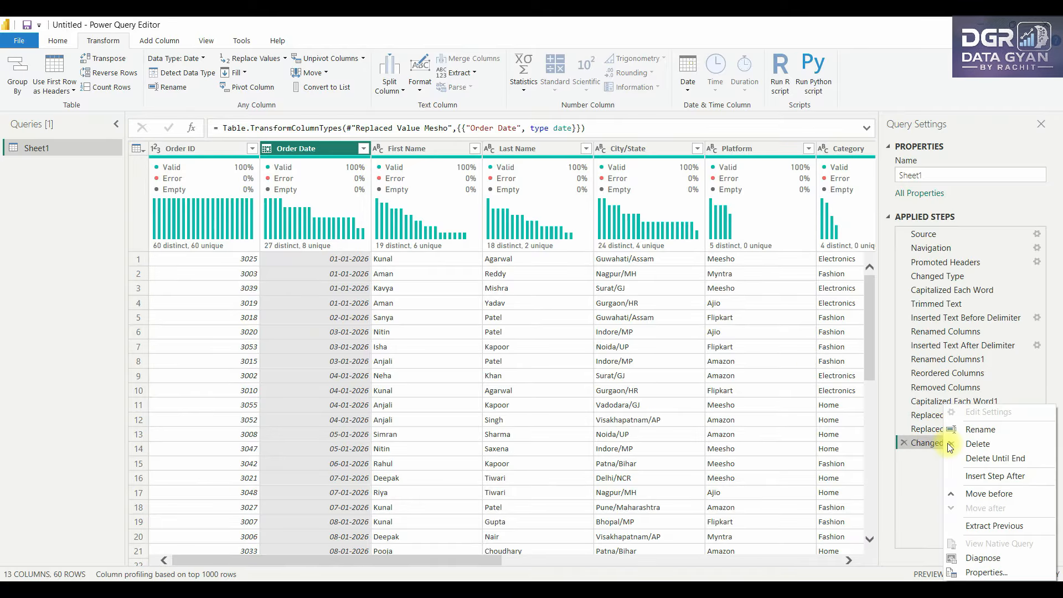
left_click(961, 431)
left_click(975, 447)
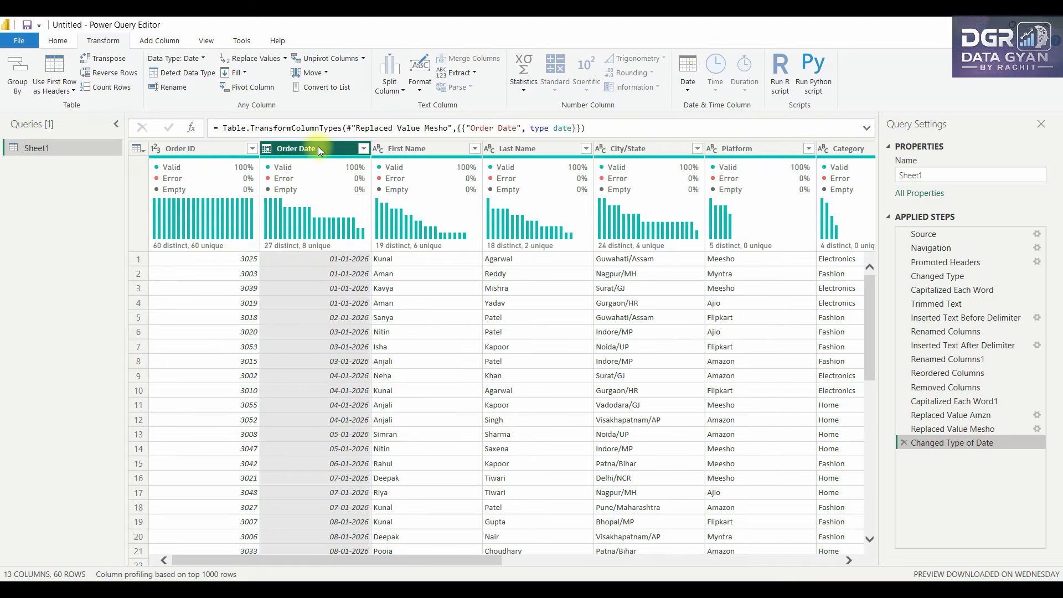
Add a new column with the name of the month taken from the Order Date column
left_click(167, 42)
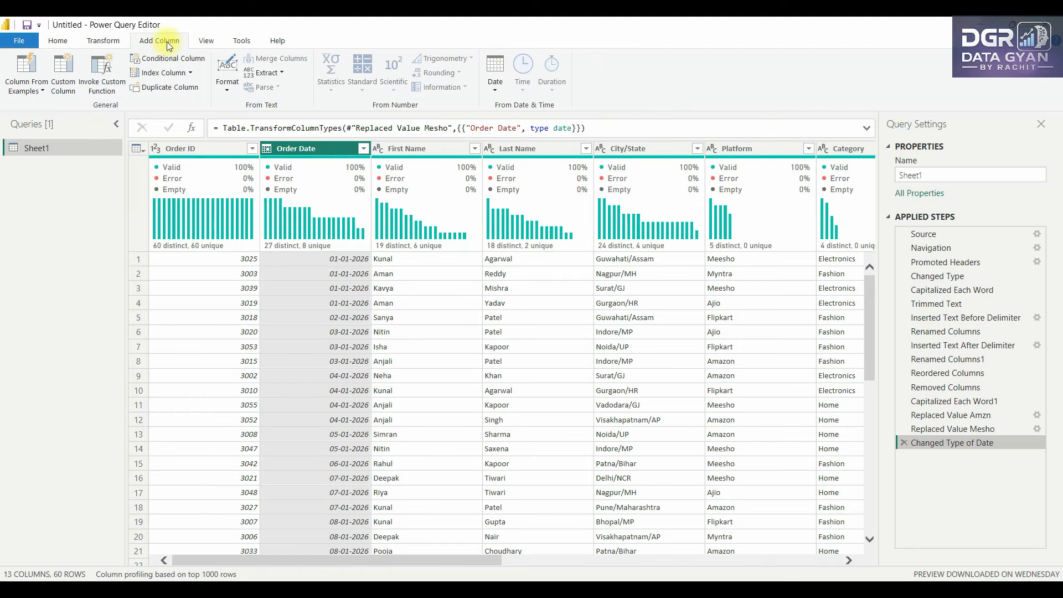
left_click(491, 91)
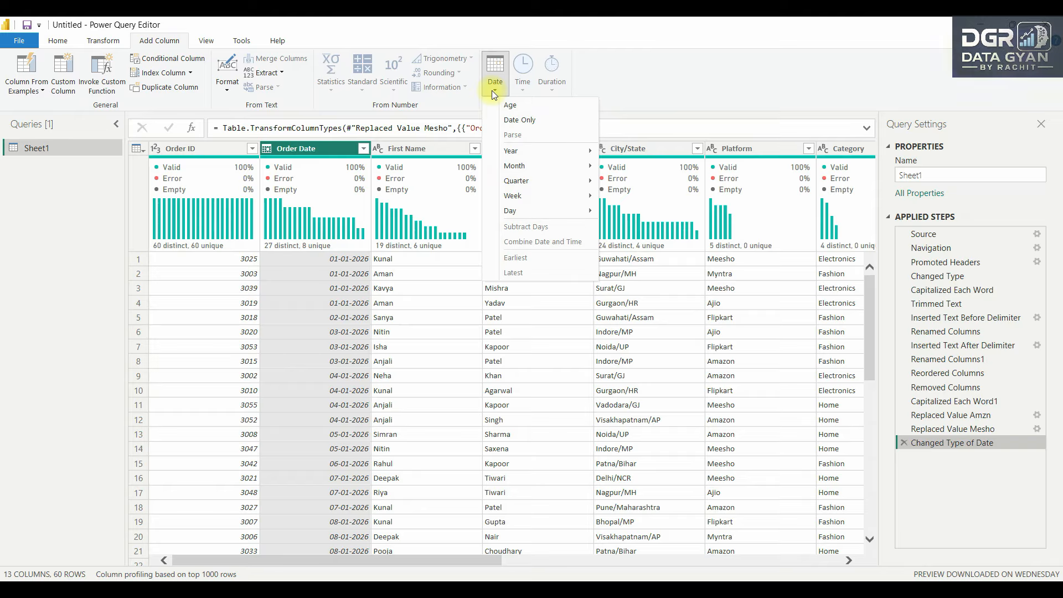
mouse_move(560, 168)
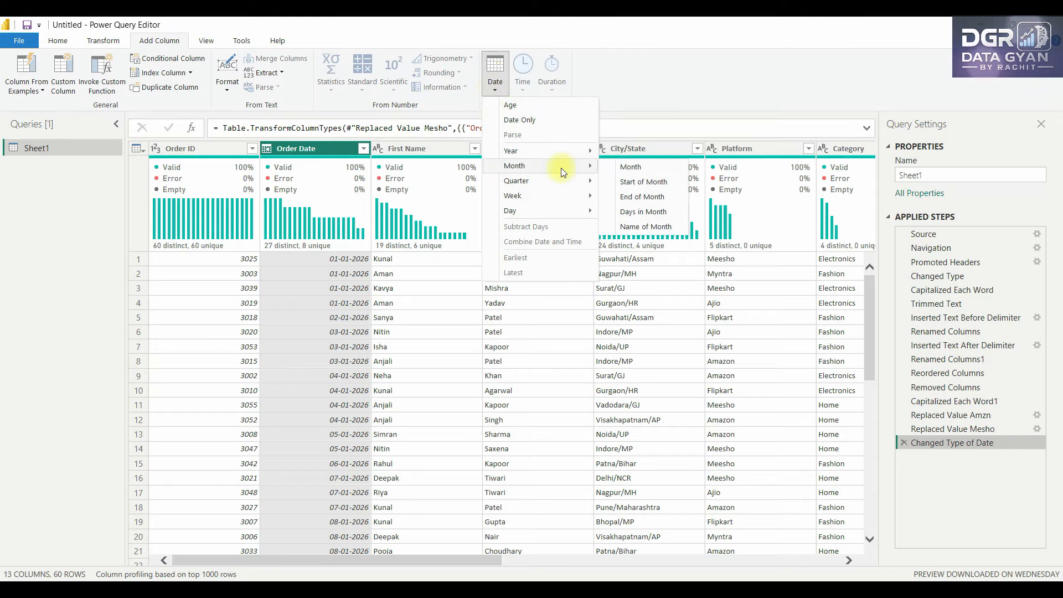
left_click(658, 230)
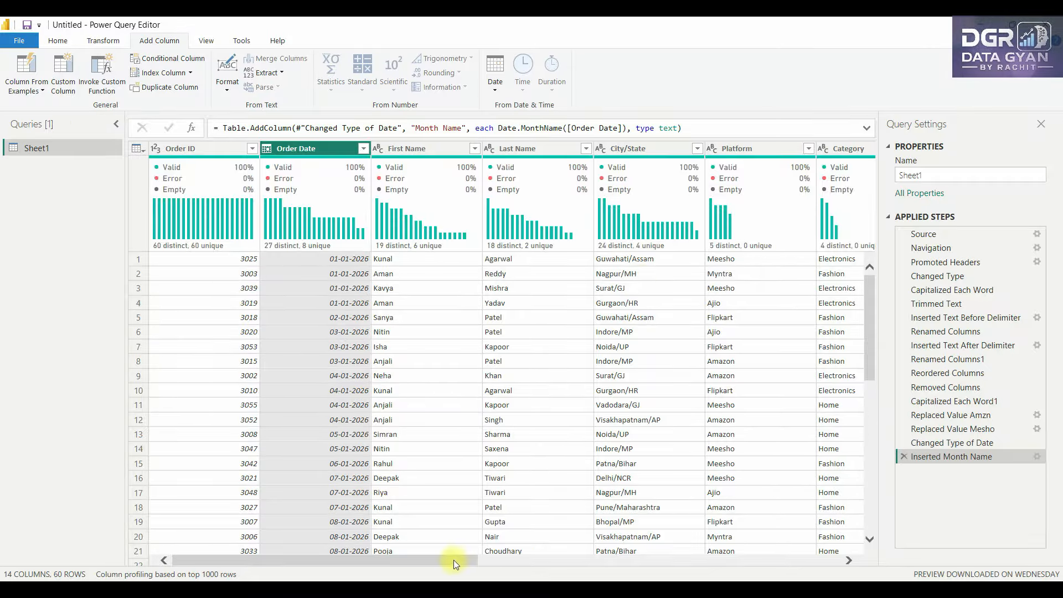
Examine the Month Name column and compare it with the Order Date values down to the last row
left_click_drag(454, 560, 831, 562)
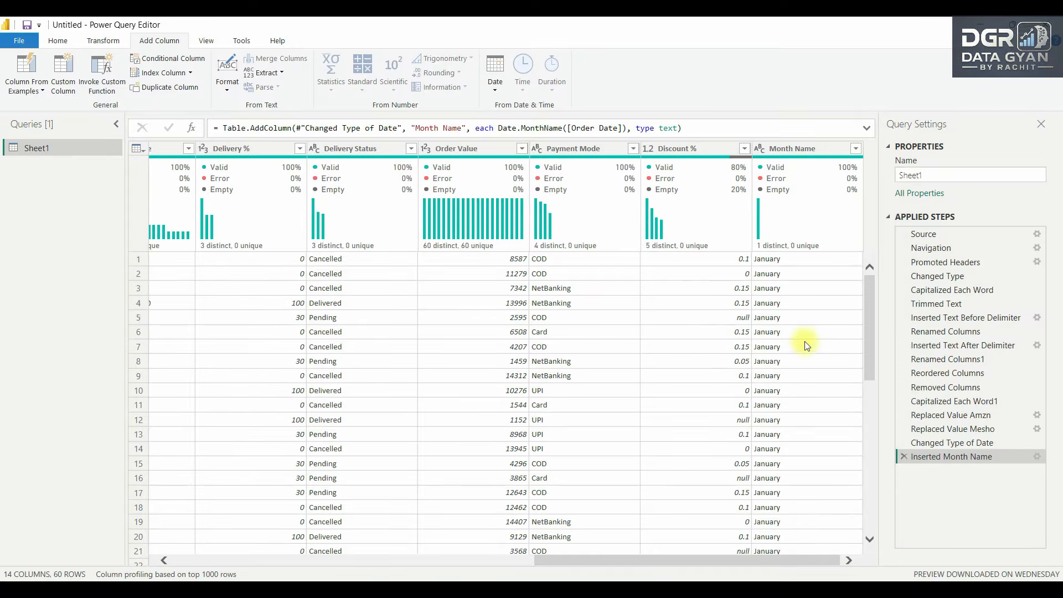
scroll(806, 346, "down", 10)
scroll(807, 467, "down", 4)
left_click_drag(811, 562, 421, 561)
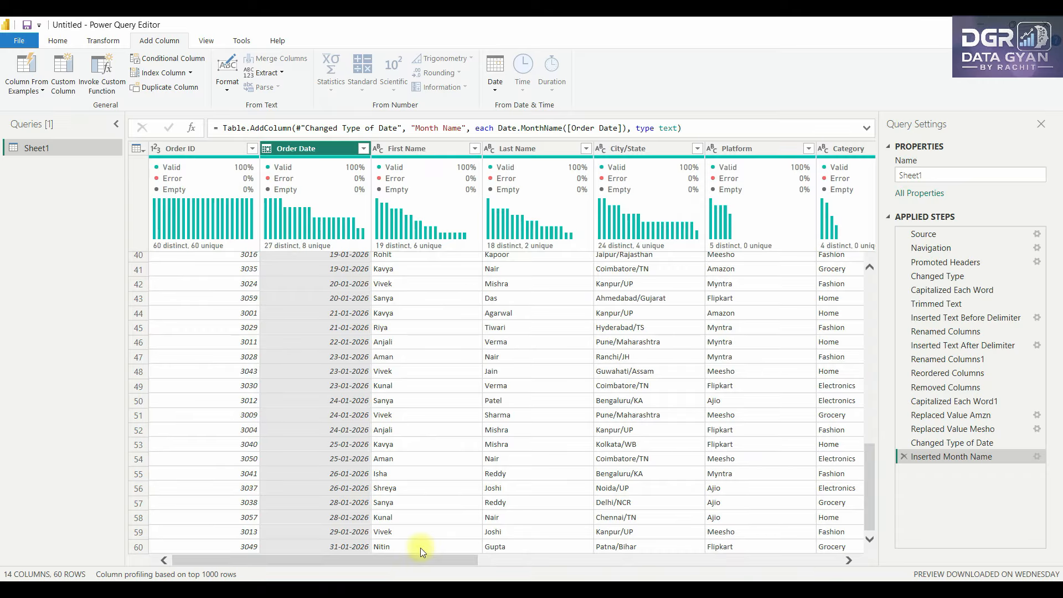
scroll(277, 373, "up", 13)
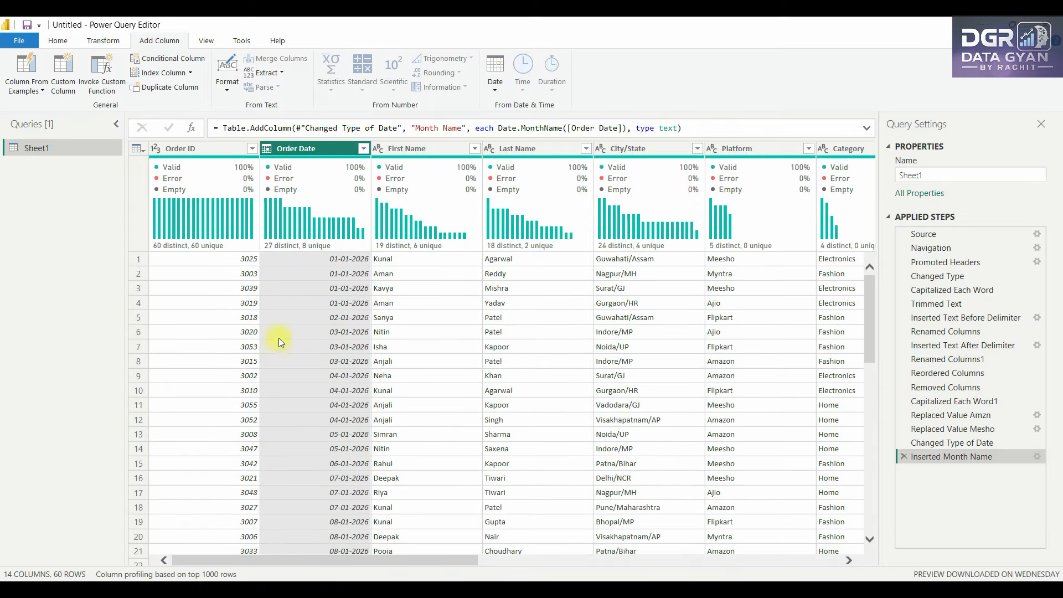
scroll(295, 268, "down", 13)
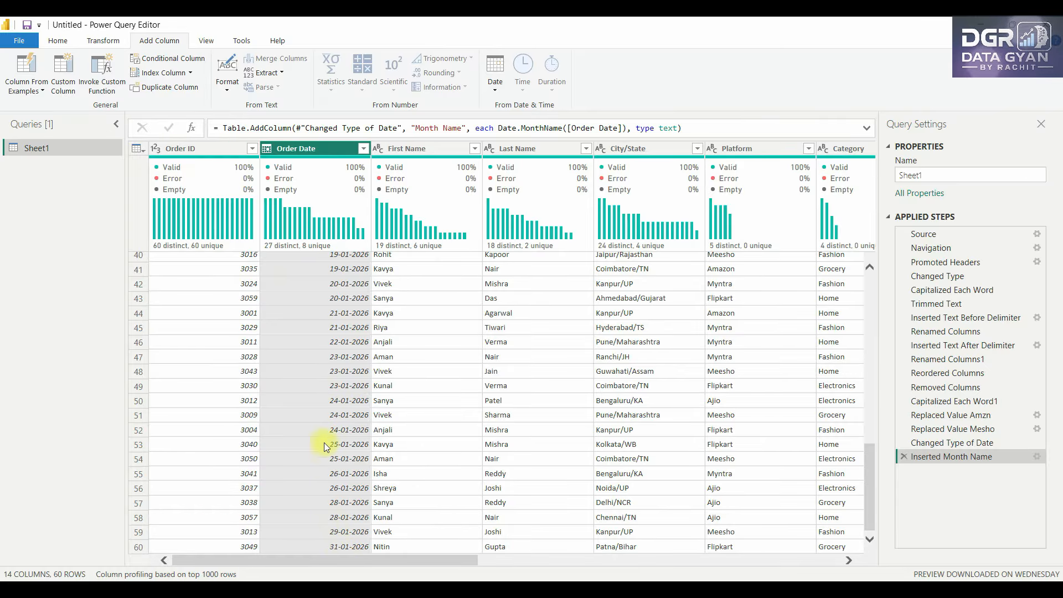
scroll(313, 389, "up", 7)
scroll(314, 384, "up", 6)
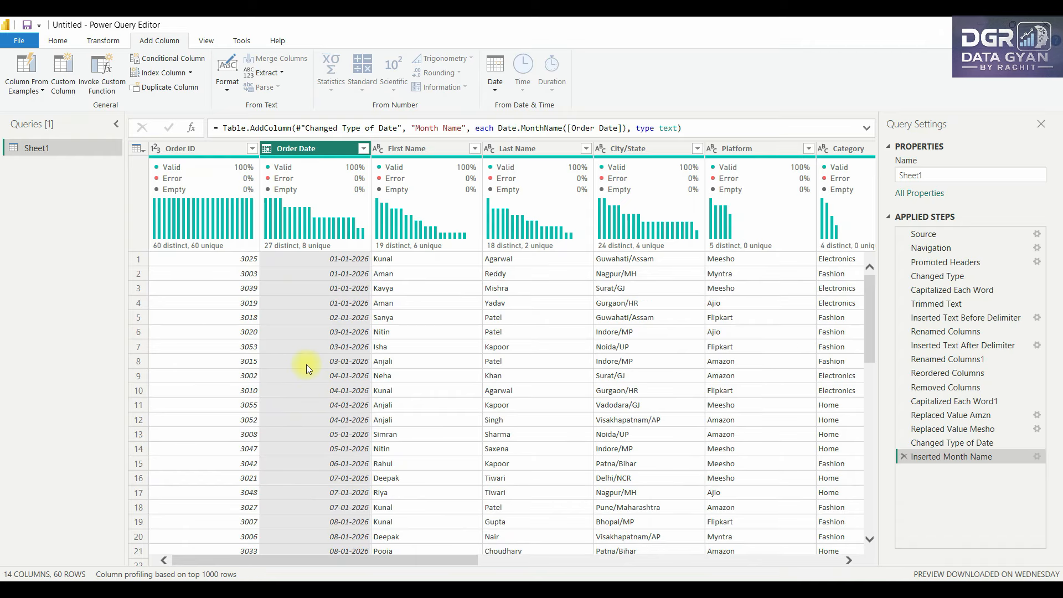
Add a new column with the name of the day taken from the Order Date column and view its values
left_click(487, 92)
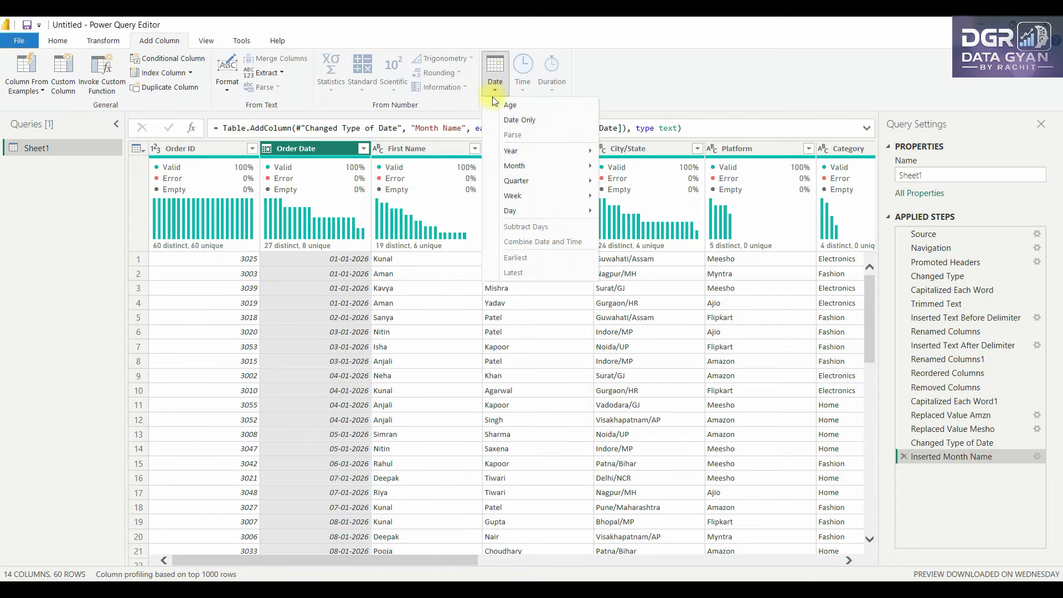
mouse_move(576, 210)
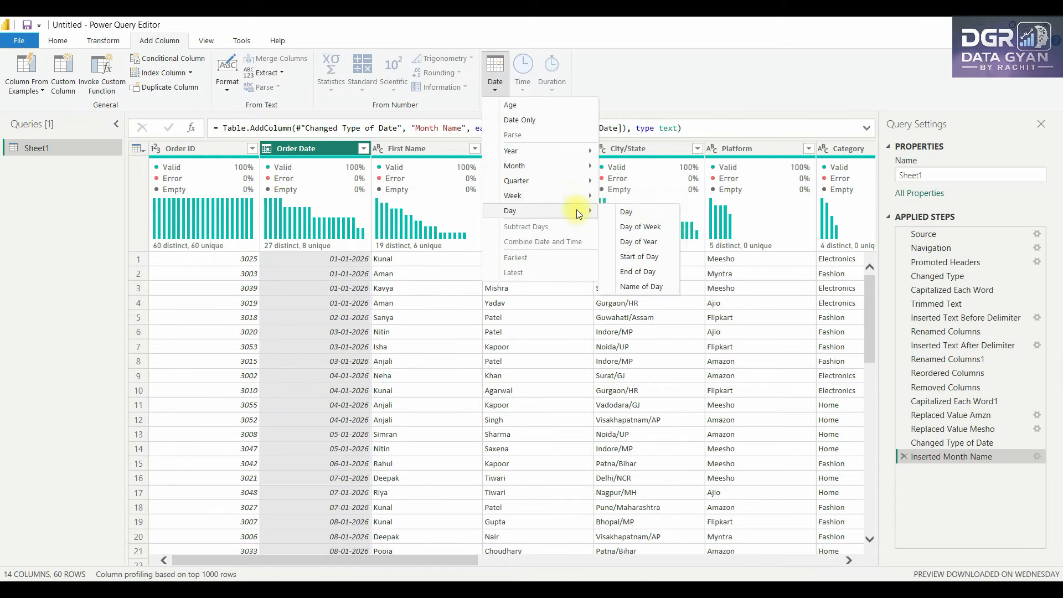
left_click(660, 291)
left_click_drag(418, 560, 809, 559)
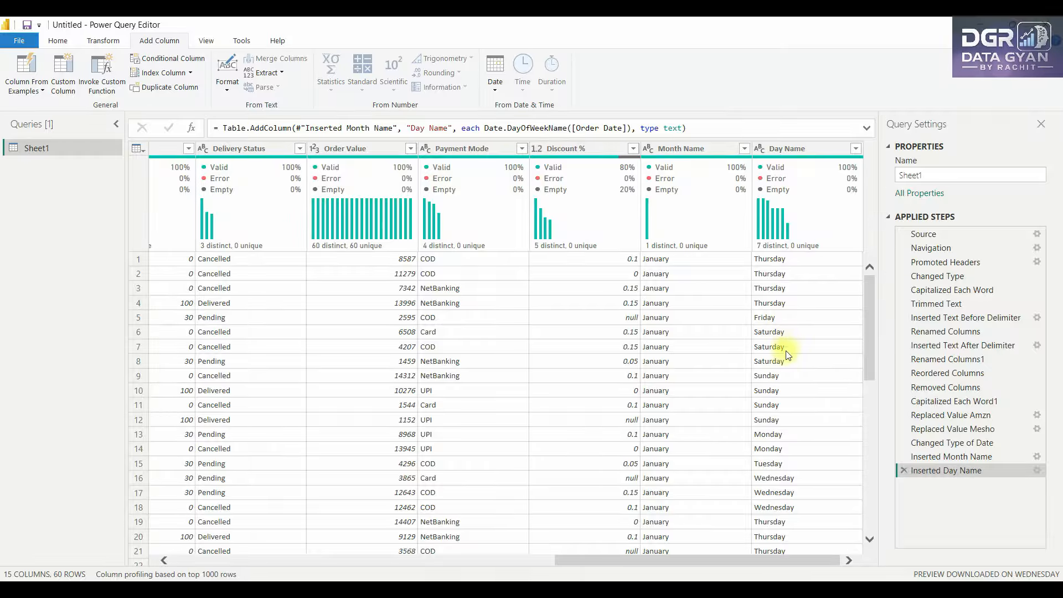
Add a Week of Year column based on the Order Date column and review its values down to the last row
left_click_drag(778, 561, 406, 560)
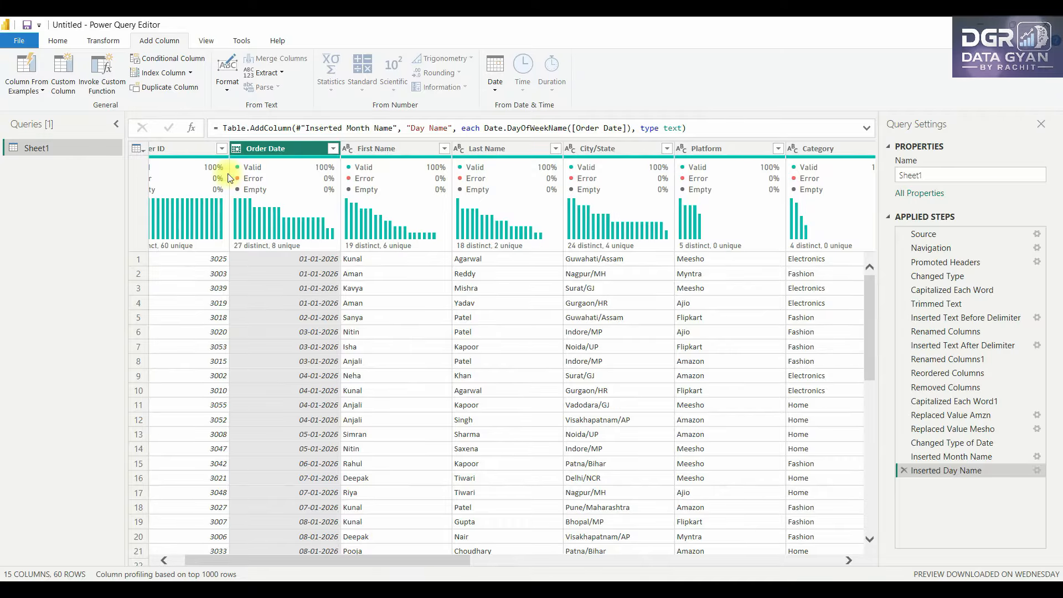
left_click(496, 83)
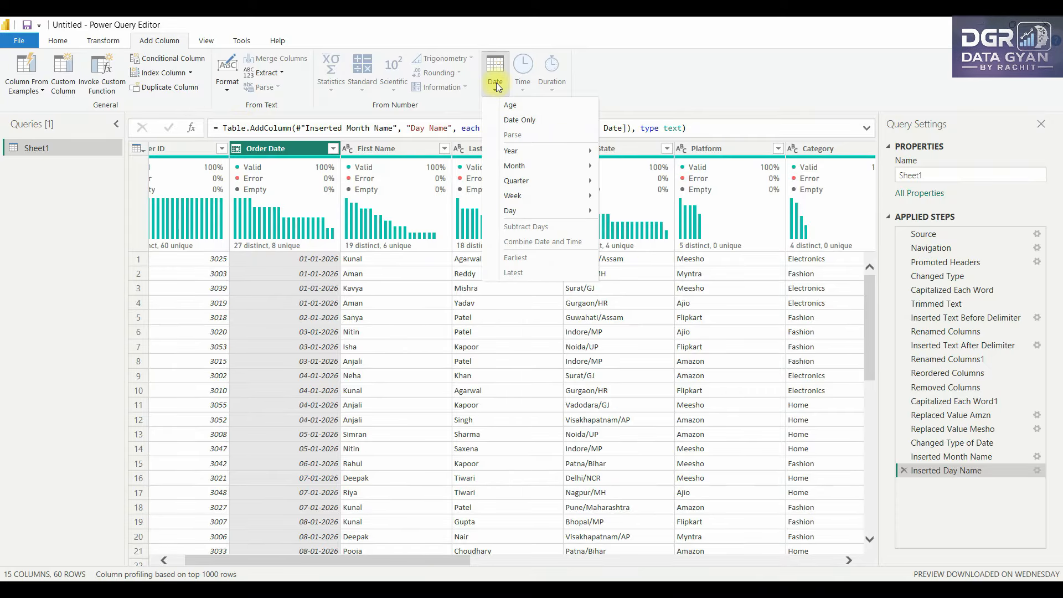
mouse_move(532, 197)
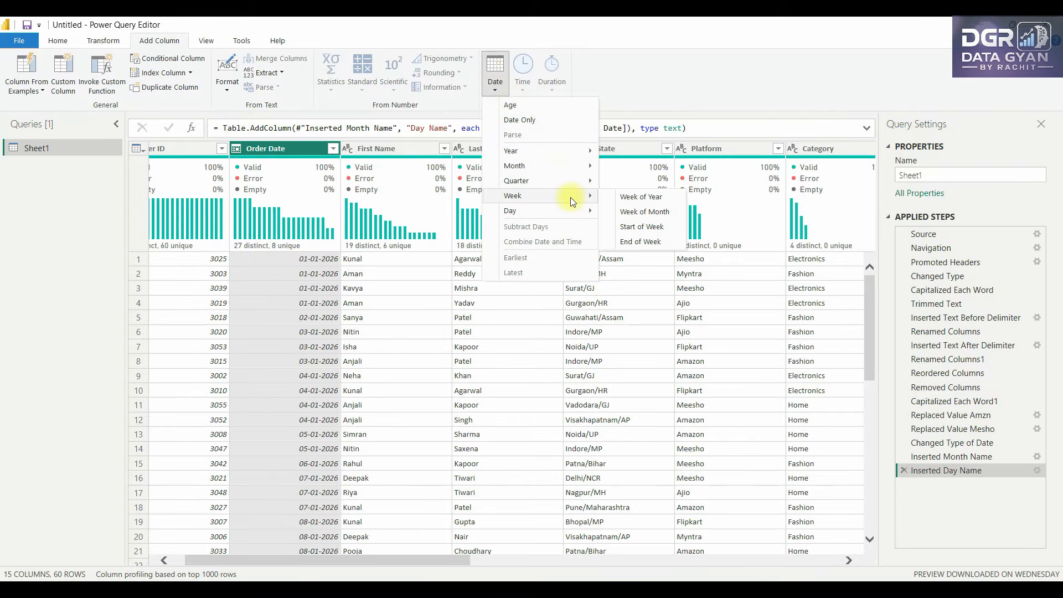
left_click(631, 202)
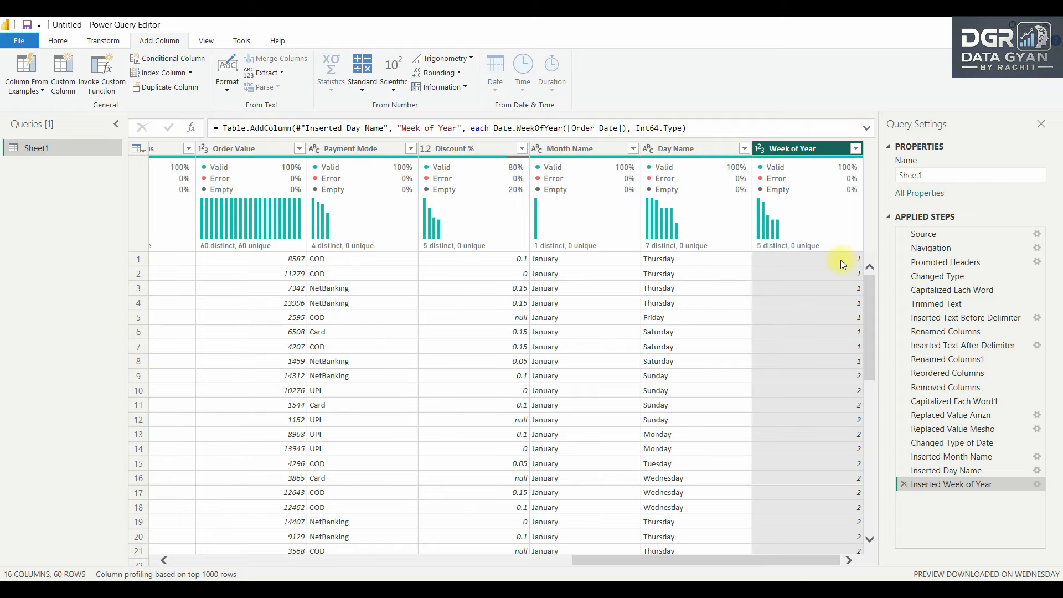
scroll(840, 260, "down", 10)
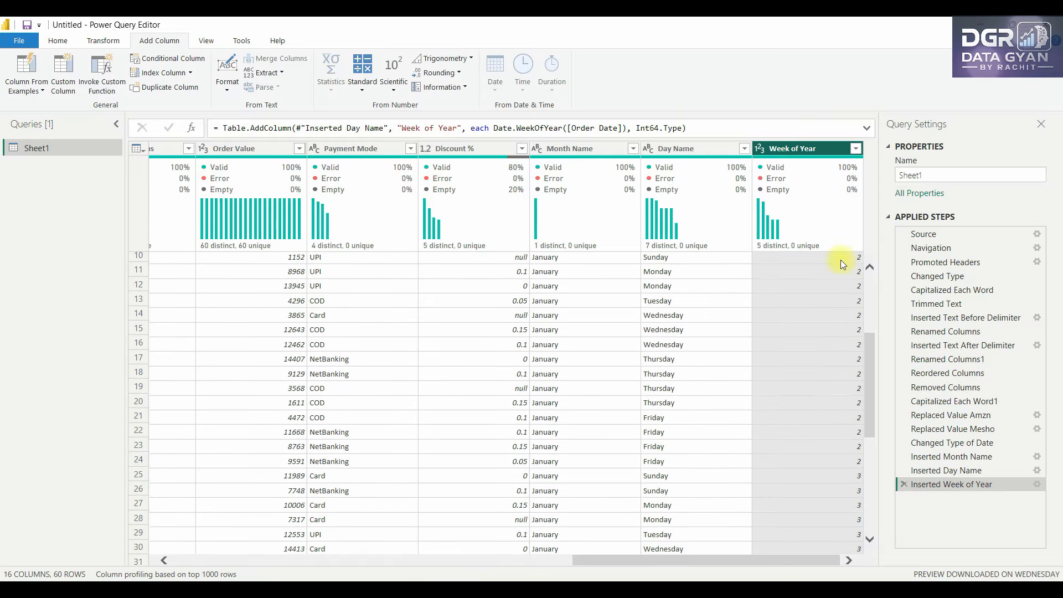
scroll(830, 296, "down", 3)
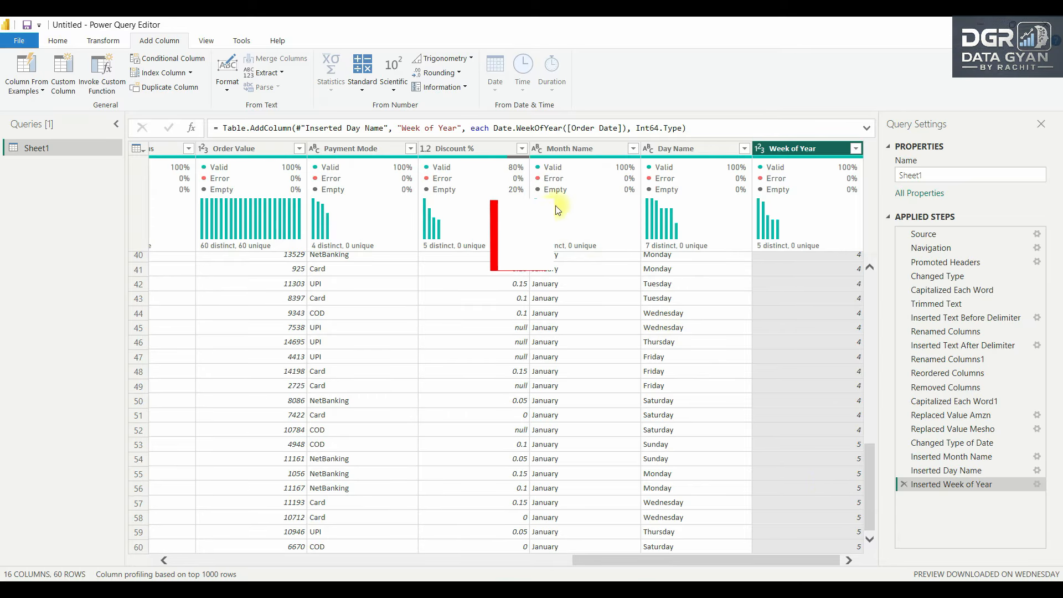
Move the Month Name, Day Name and Week of Year columns together to directly after the Order Date column
left_click(547, 147)
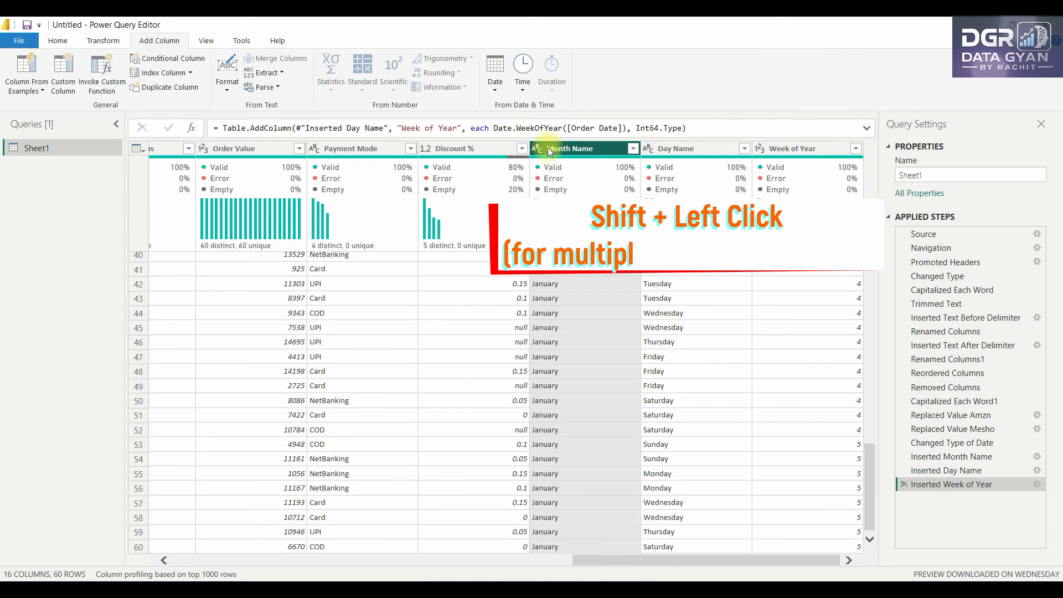
left_click(784, 148, "shift")
left_click_drag(785, 148, 344, 198)
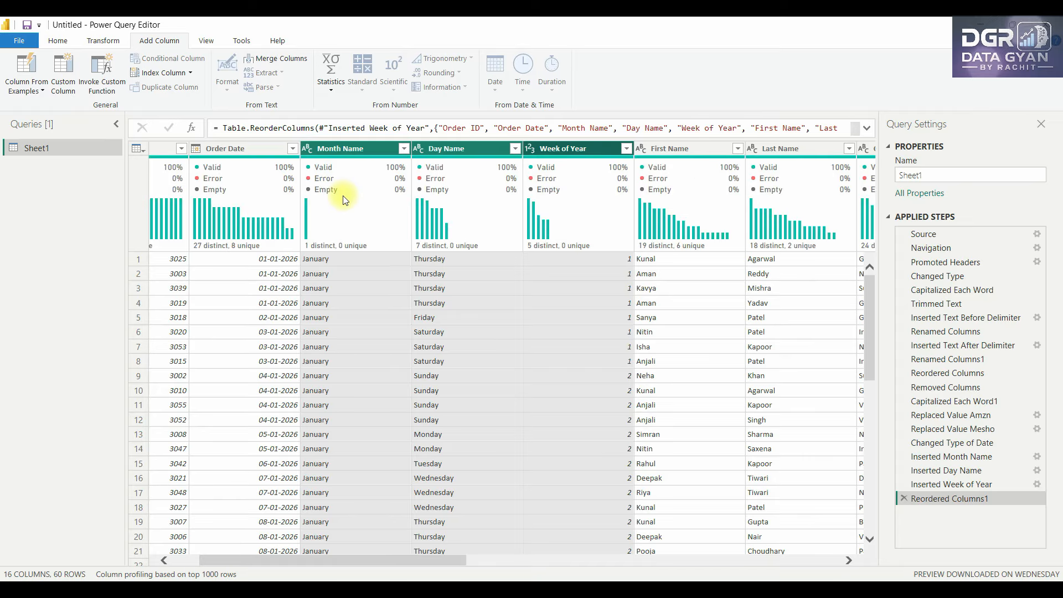
left_click(204, 150)
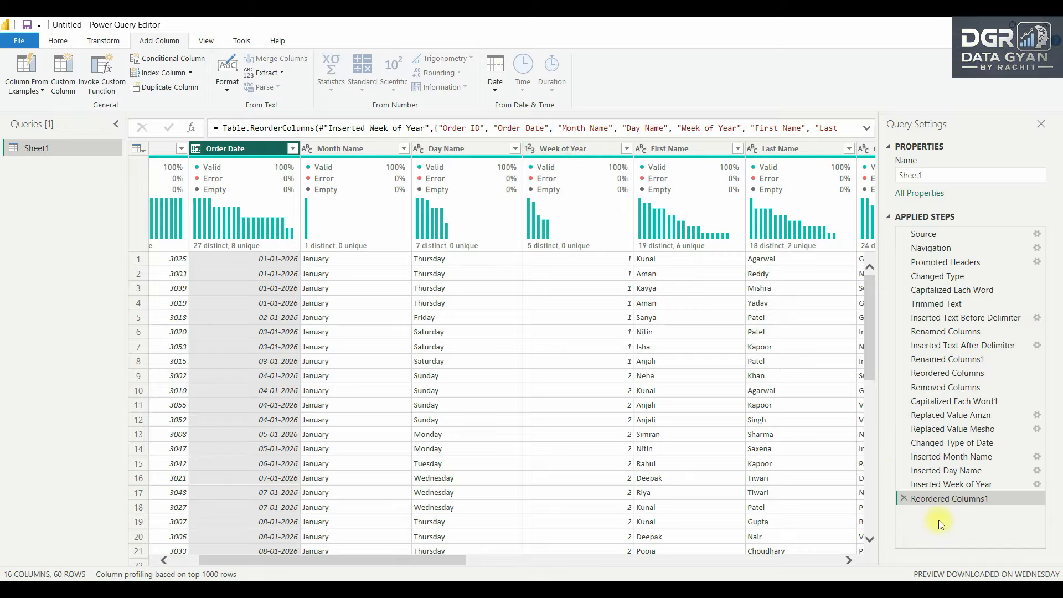
Rename the latest column-reordering applied step as "Reordered date Columns"
right_click(936, 497)
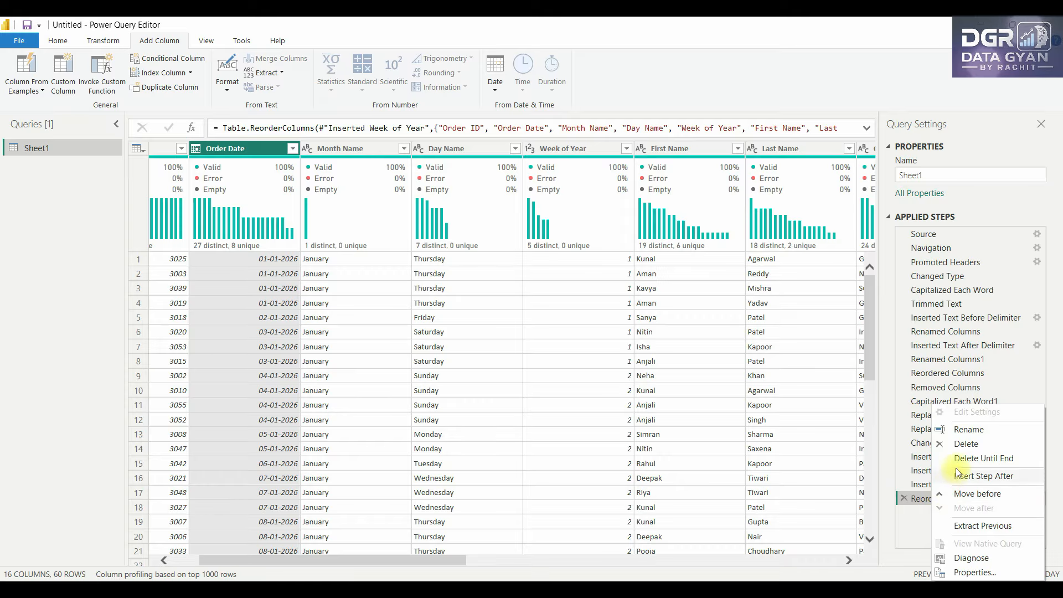
left_click(967, 429)
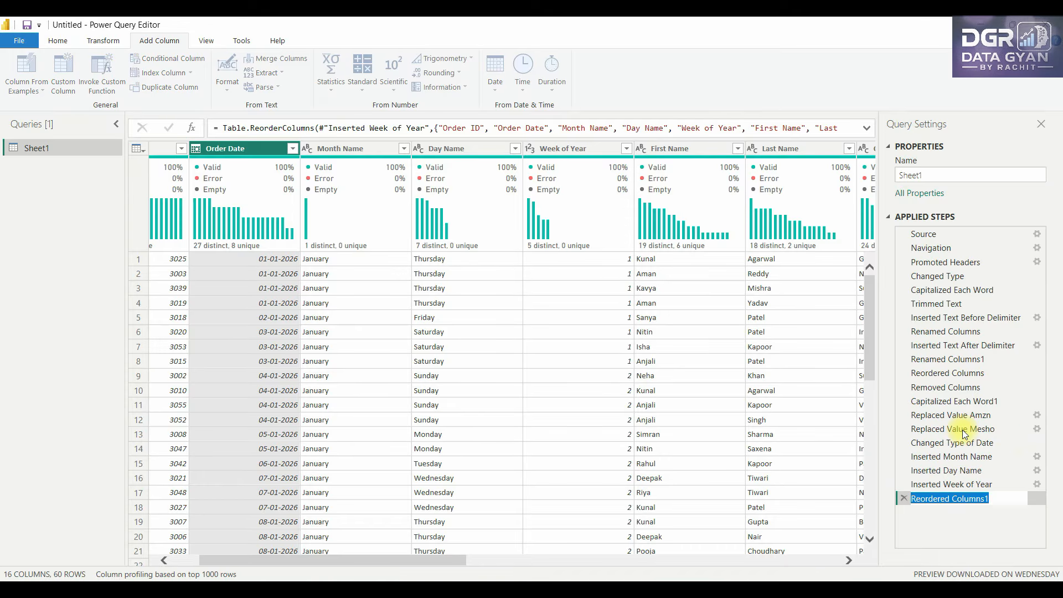
left_click(996, 500)
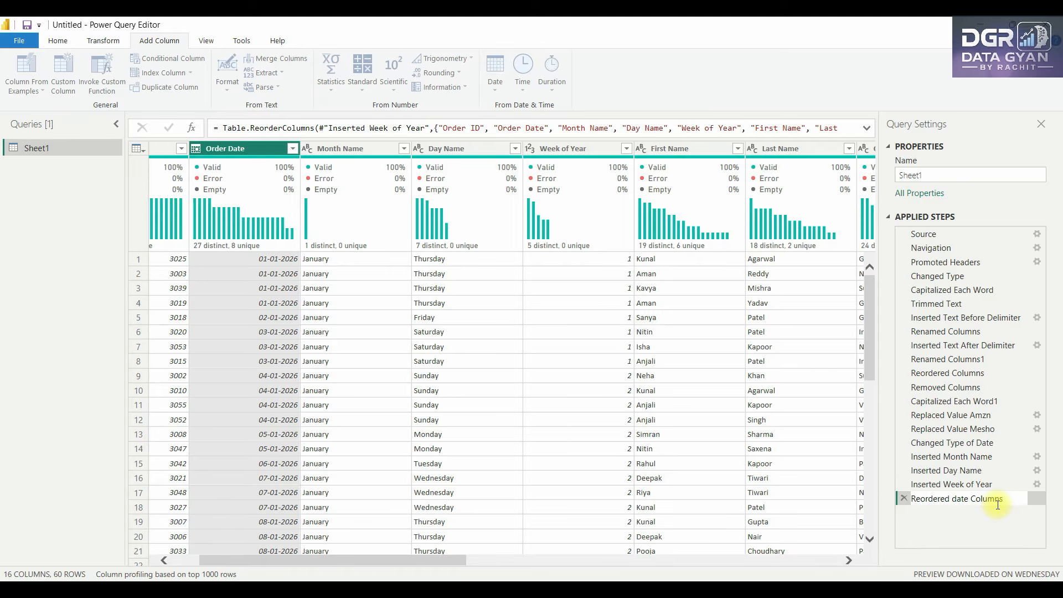
key("Return")
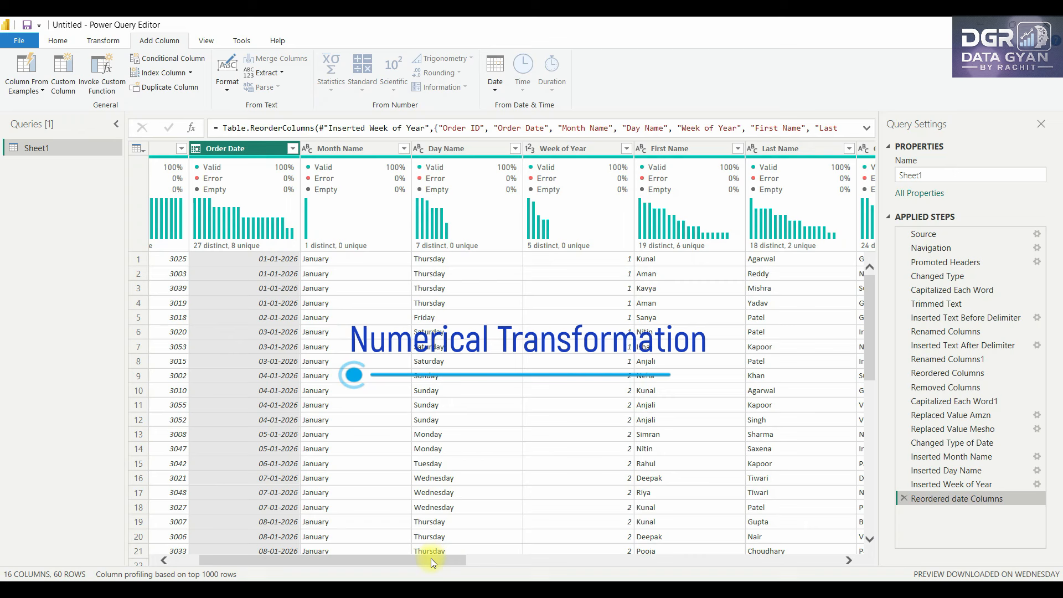
Calculate the minimum of the Order Value column and delete the resulting applied step to return to the table
left_click_drag(431, 558, 769, 577)
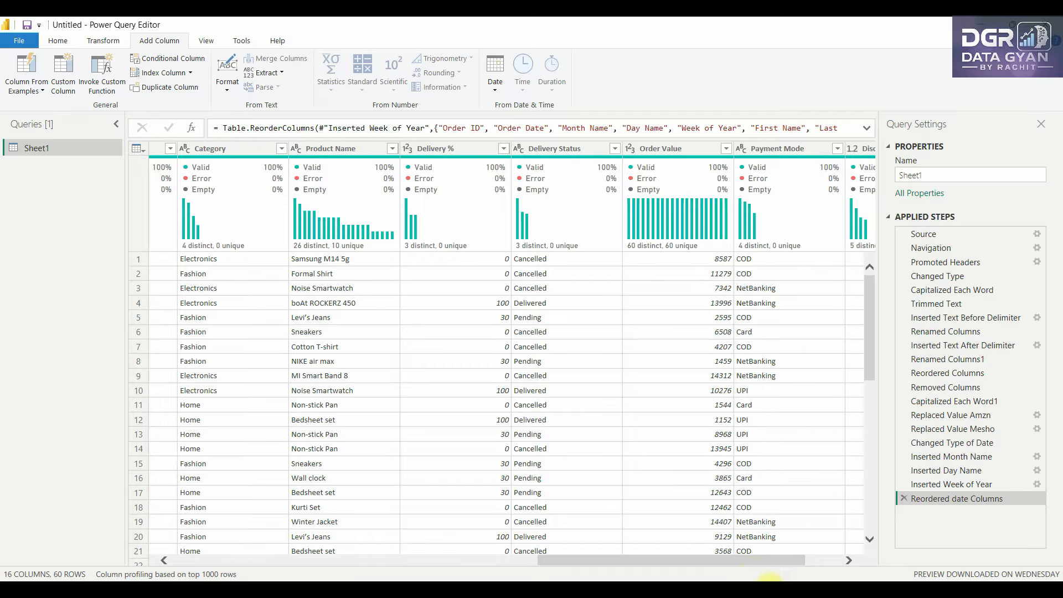
left_click(666, 147)
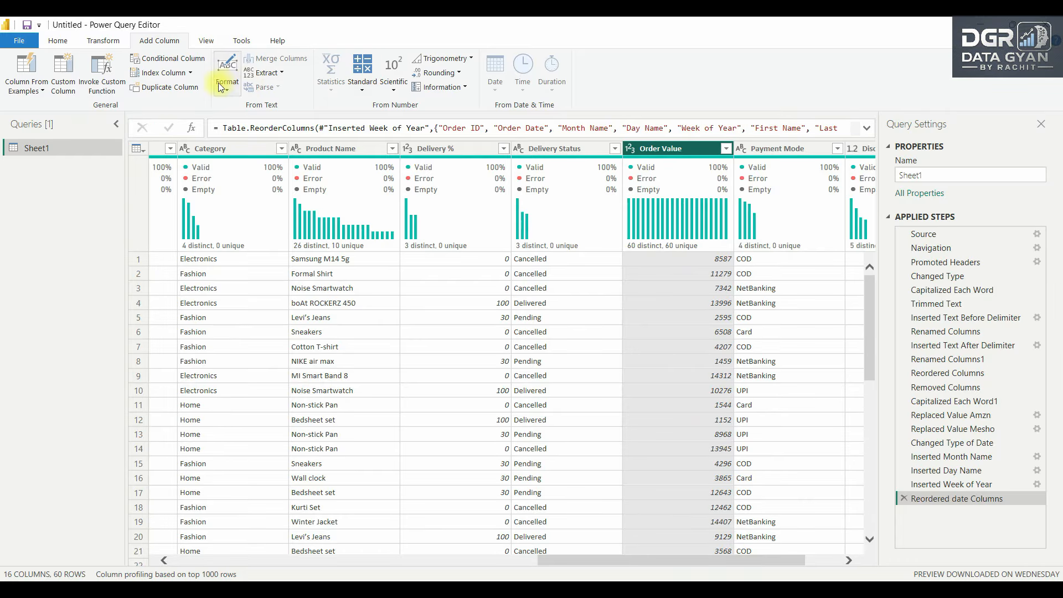
left_click(106, 41)
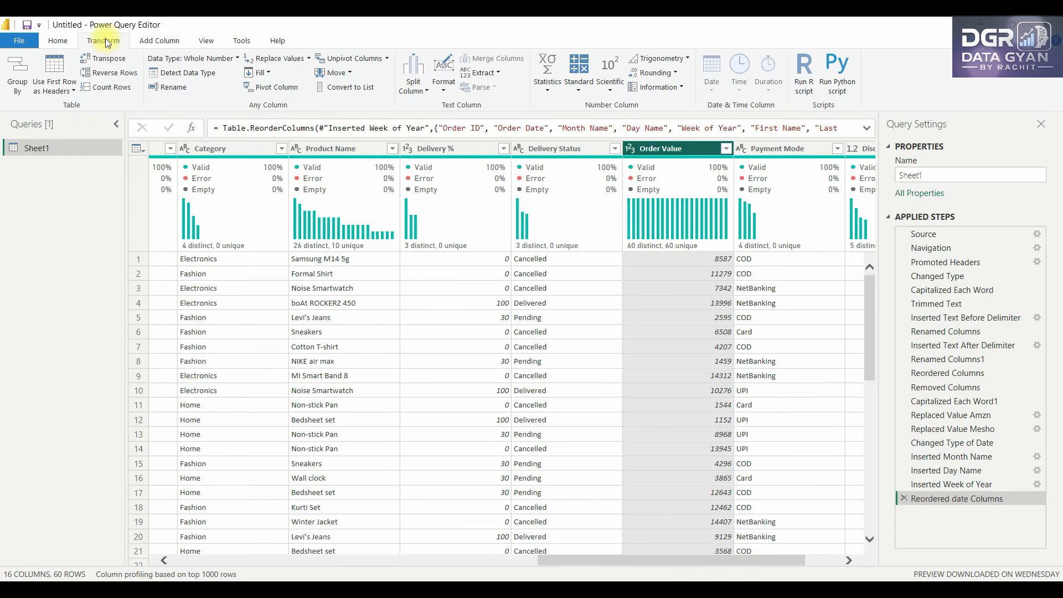
left_click(553, 87)
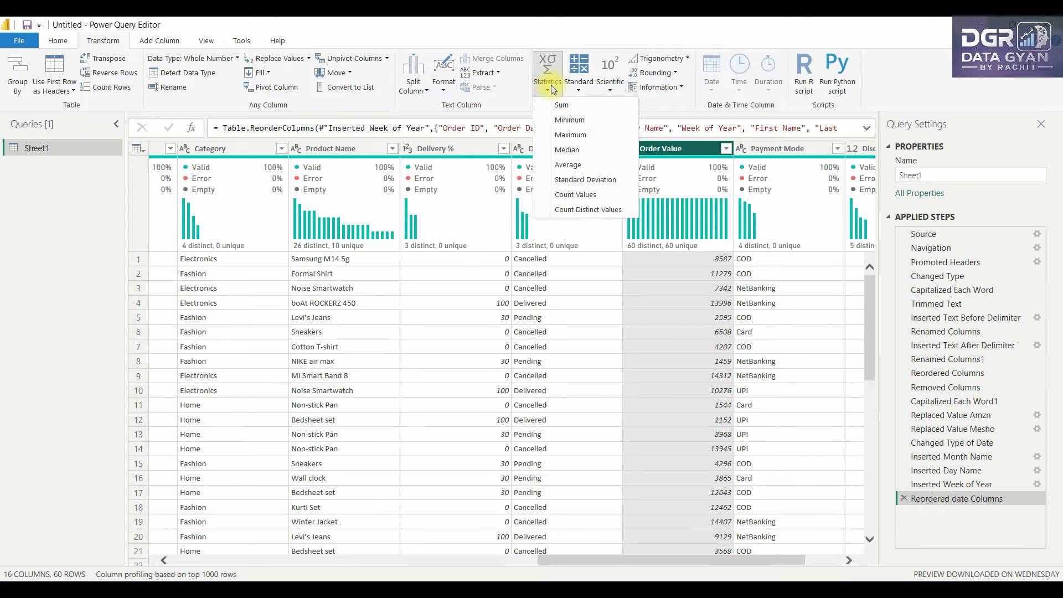
left_click(569, 120)
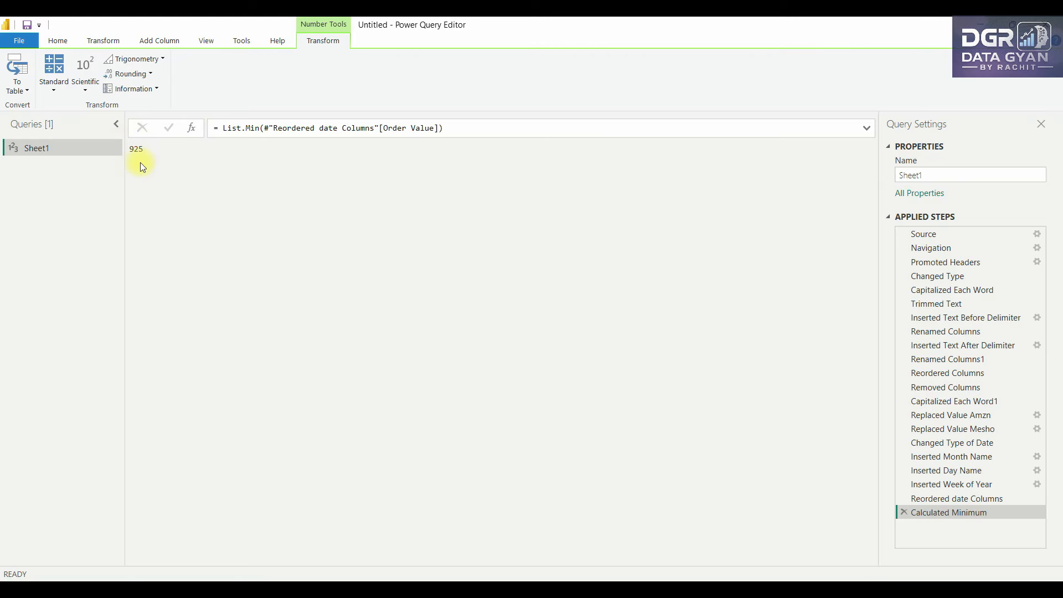
left_click(904, 512)
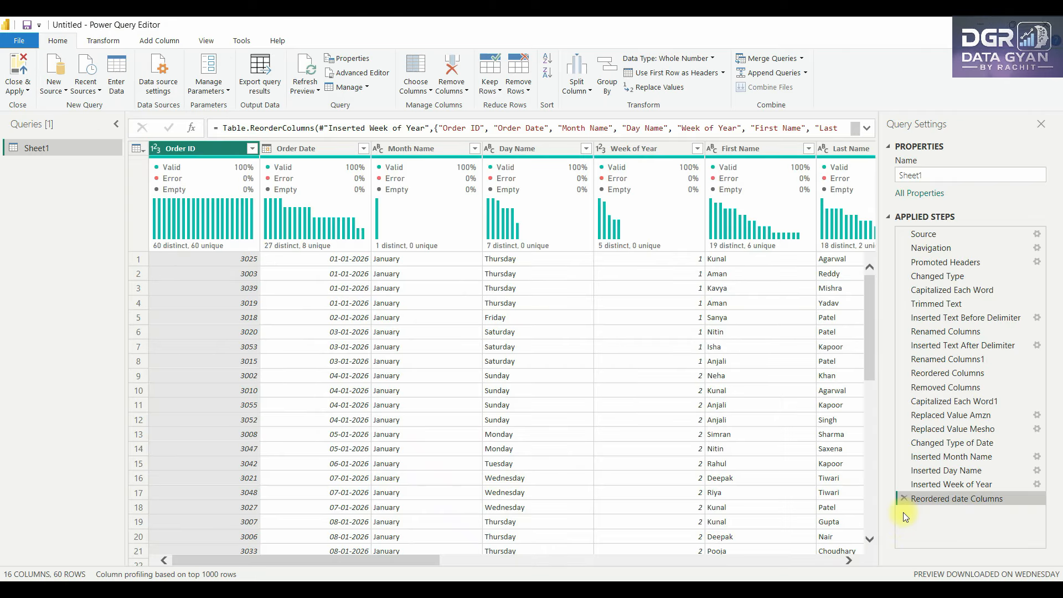
Calculate the maximum of the Order Value column and delete the resulting applied step to restore the table
left_click_drag(414, 560, 819, 576)
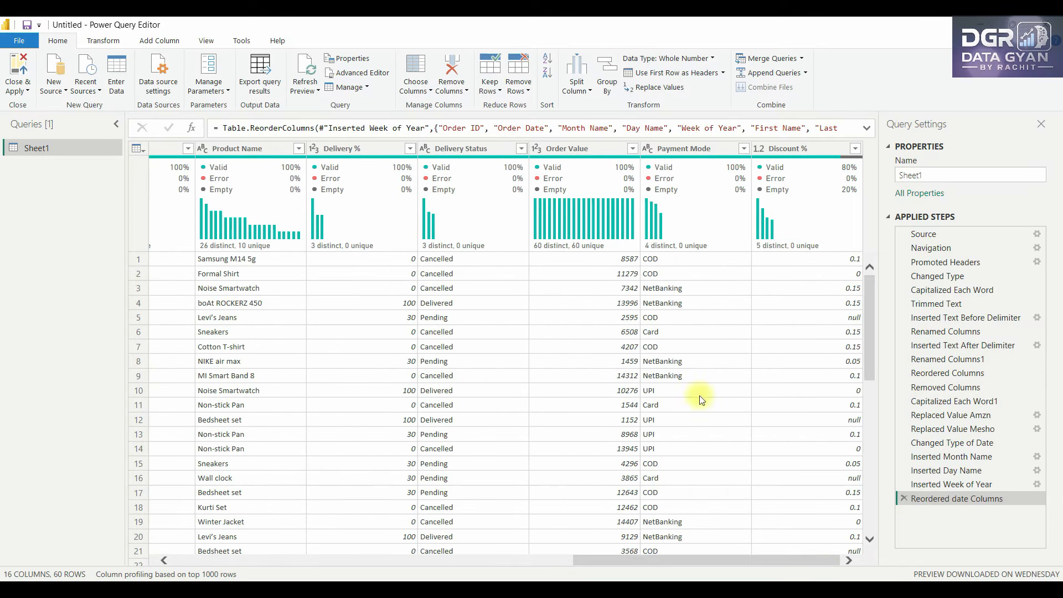
left_click(564, 151)
left_click(104, 40)
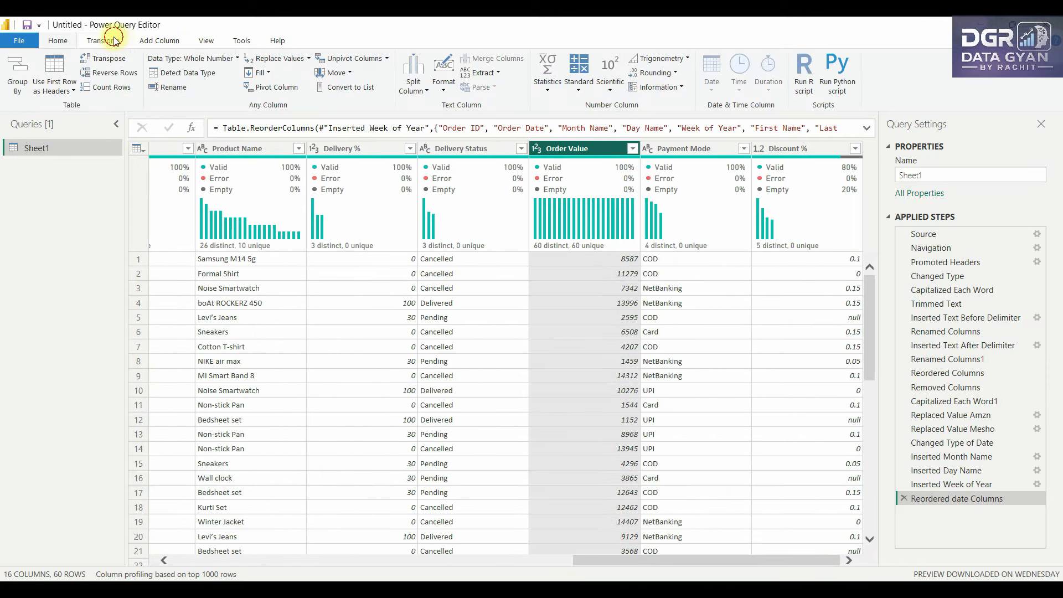
left_click(547, 77)
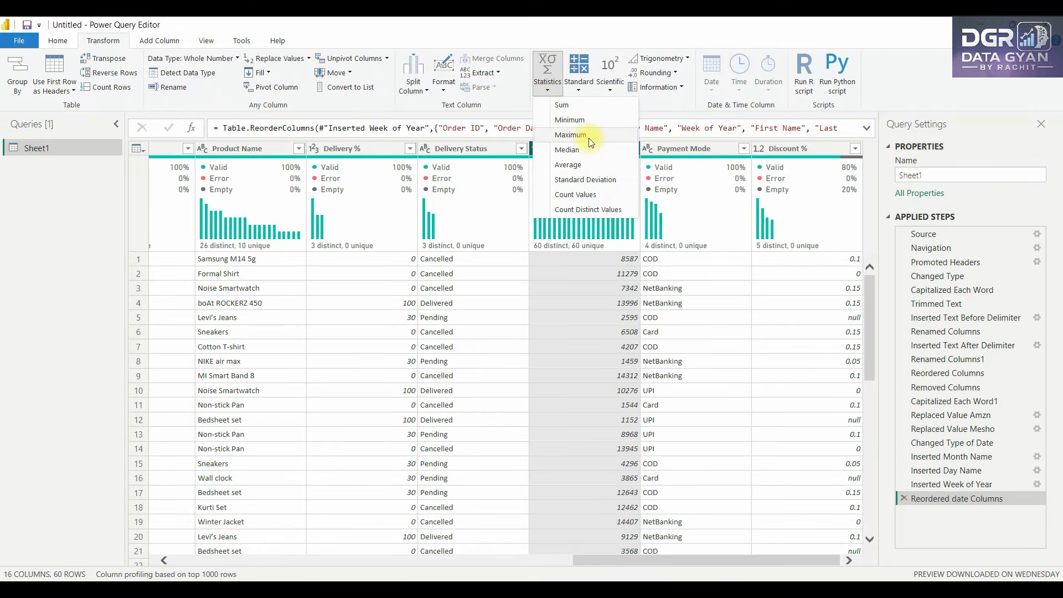
left_click(570, 135)
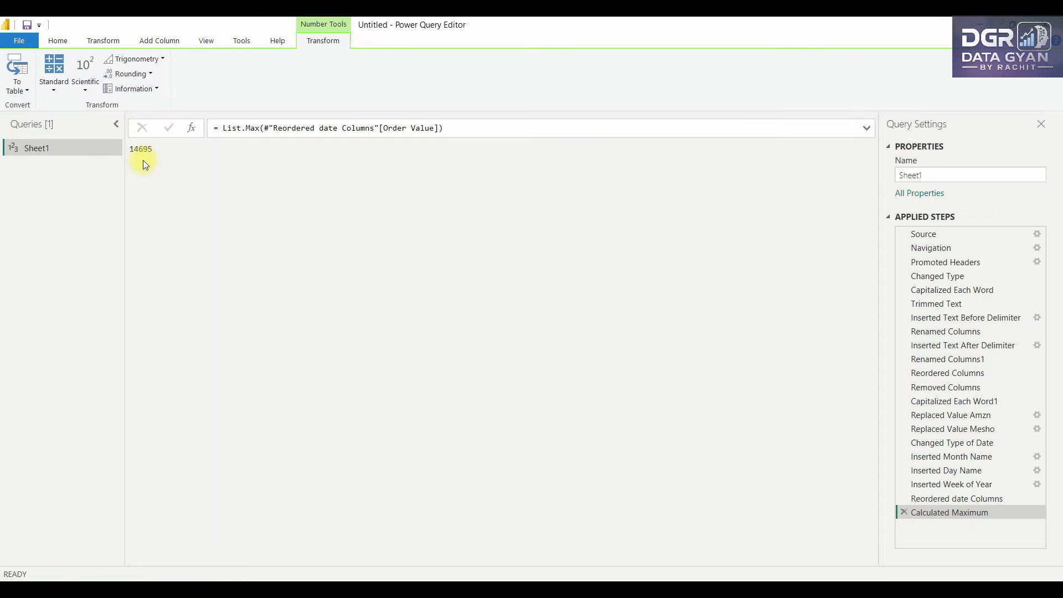
left_click(903, 512)
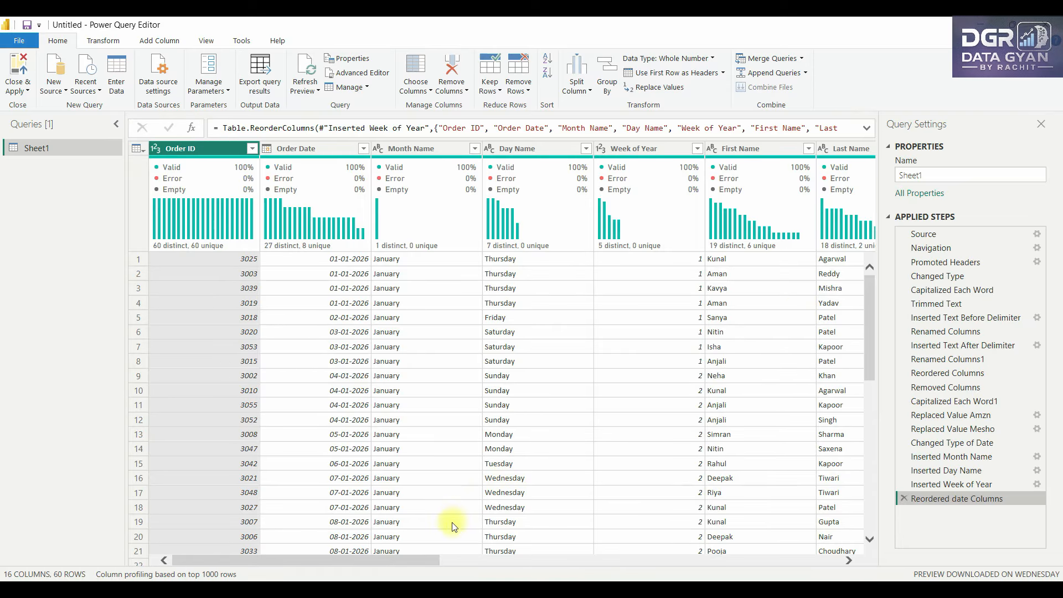
Calculate the average of the Order Value column and remove the resulting applied step from the query
left_click_drag(413, 559, 834, 574)
left_click(569, 148)
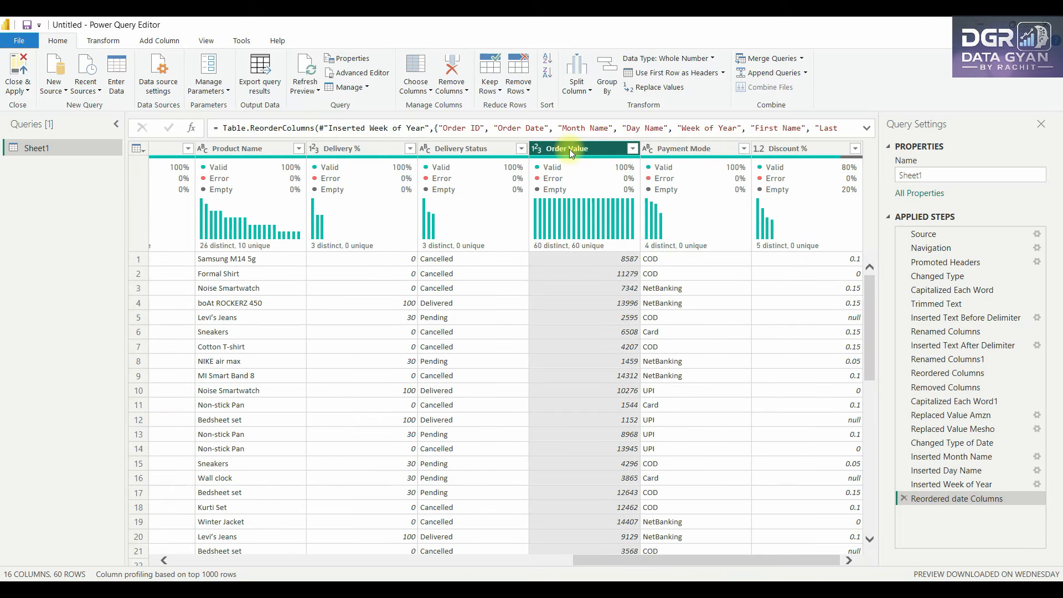
left_click(114, 44)
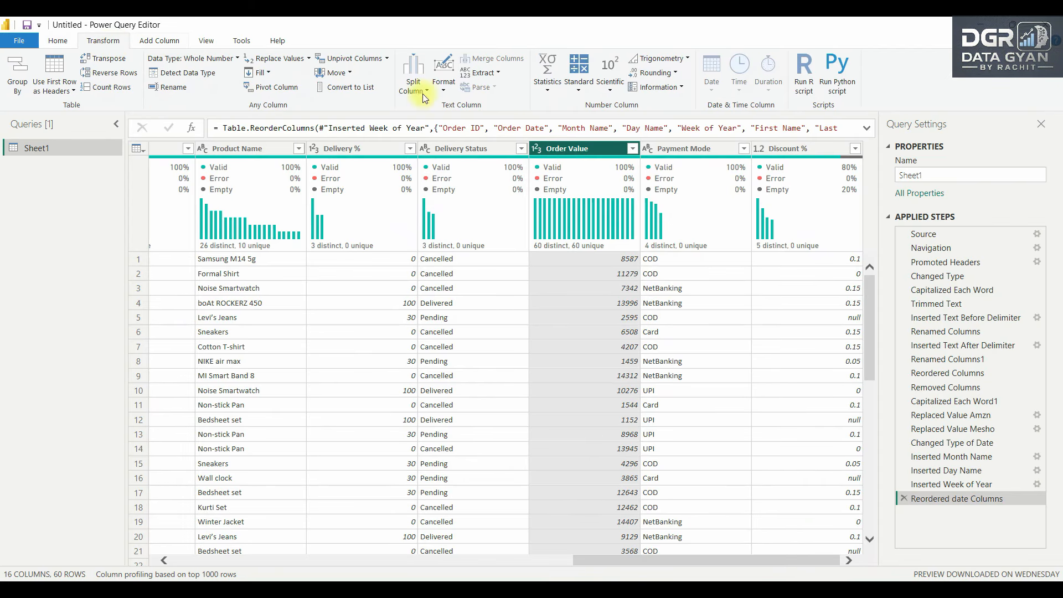
left_click(543, 91)
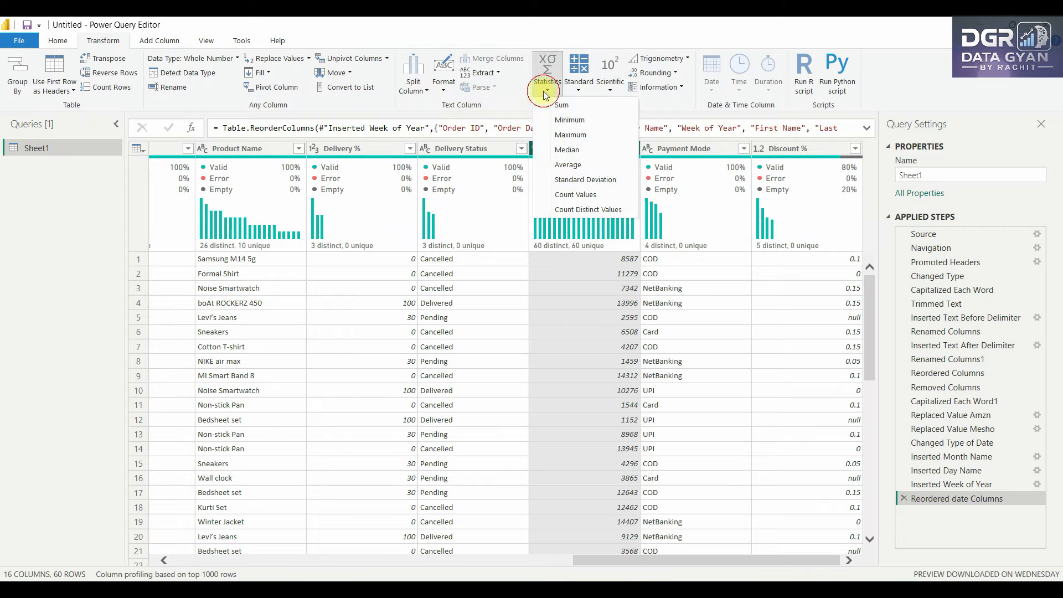
left_click(591, 165)
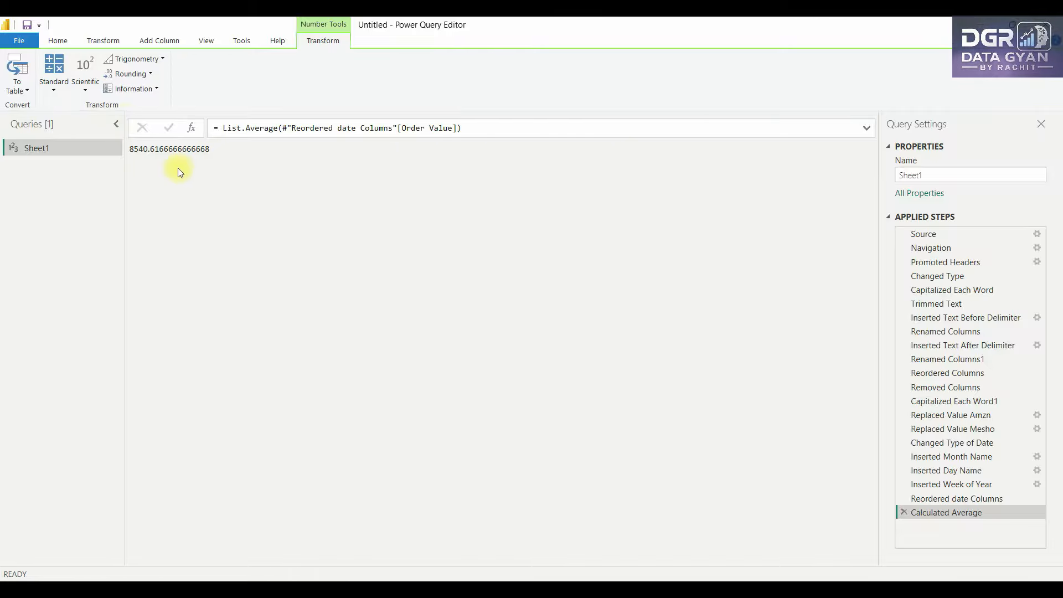
left_click(903, 512)
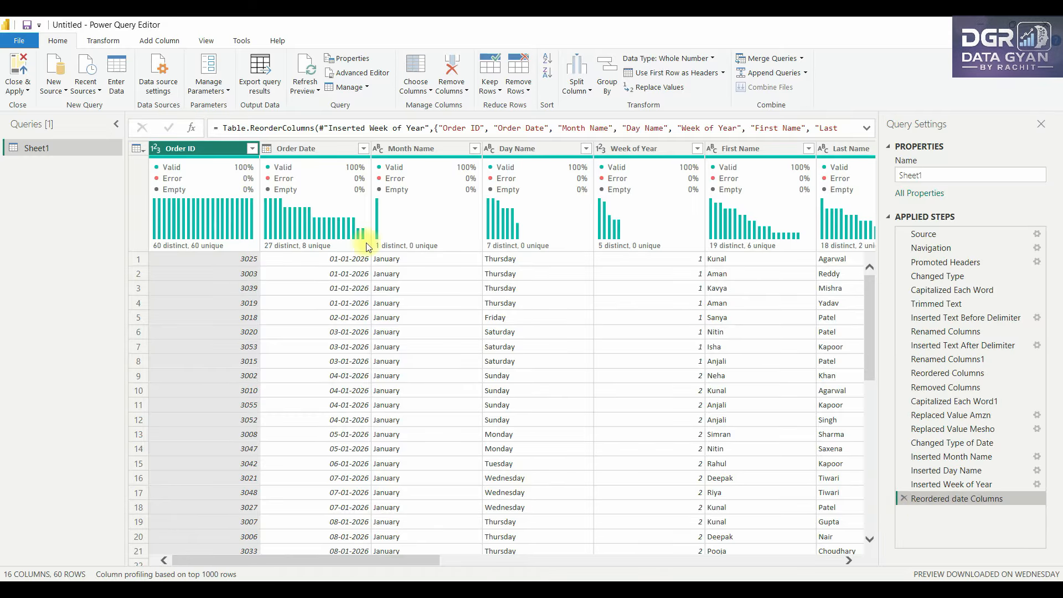
Start a new custom column and name it "Inflated price"
left_click(159, 40)
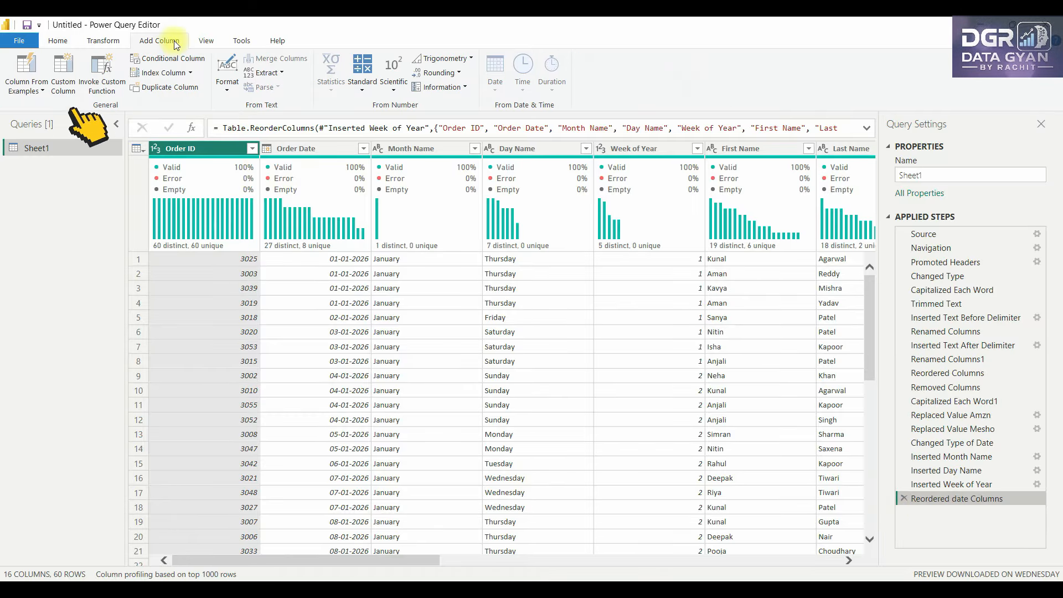
left_click(63, 83)
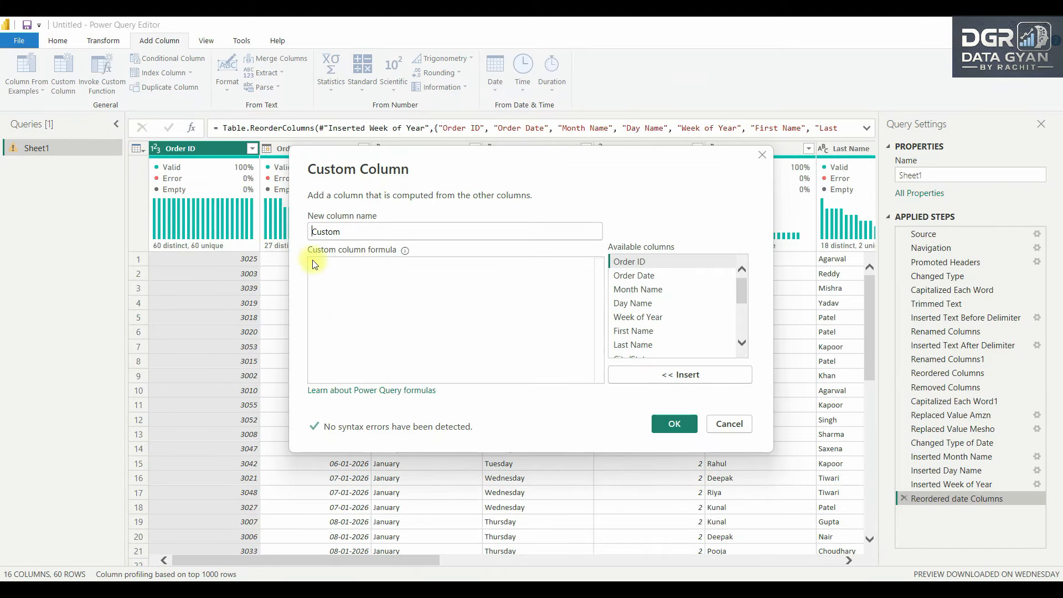
double_click(333, 231)
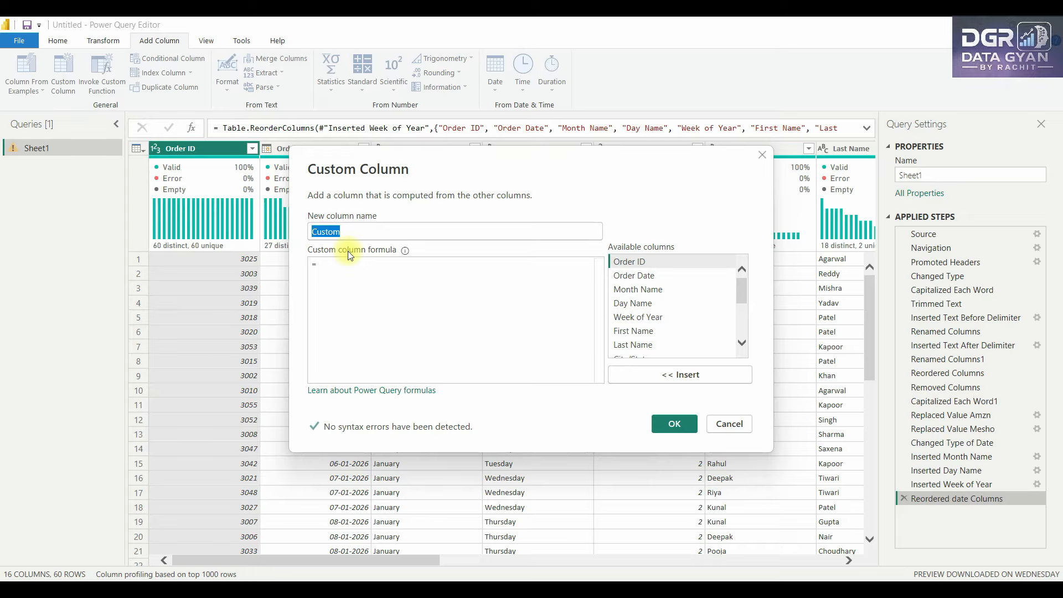
type("Infla")
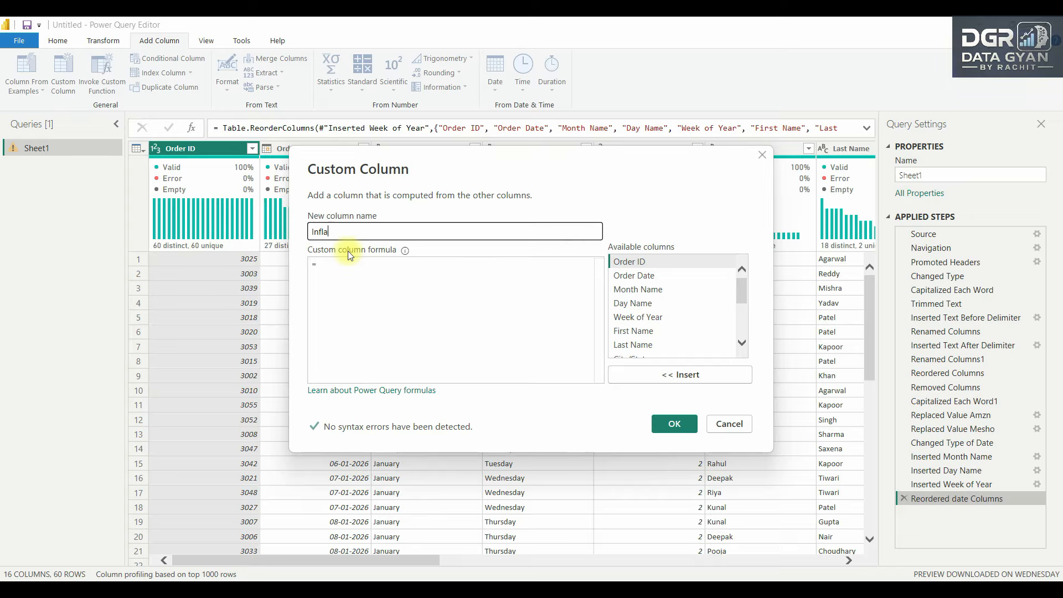
type("t3d")
key("BackSpace")
key("BackSpace")
type("ed ")
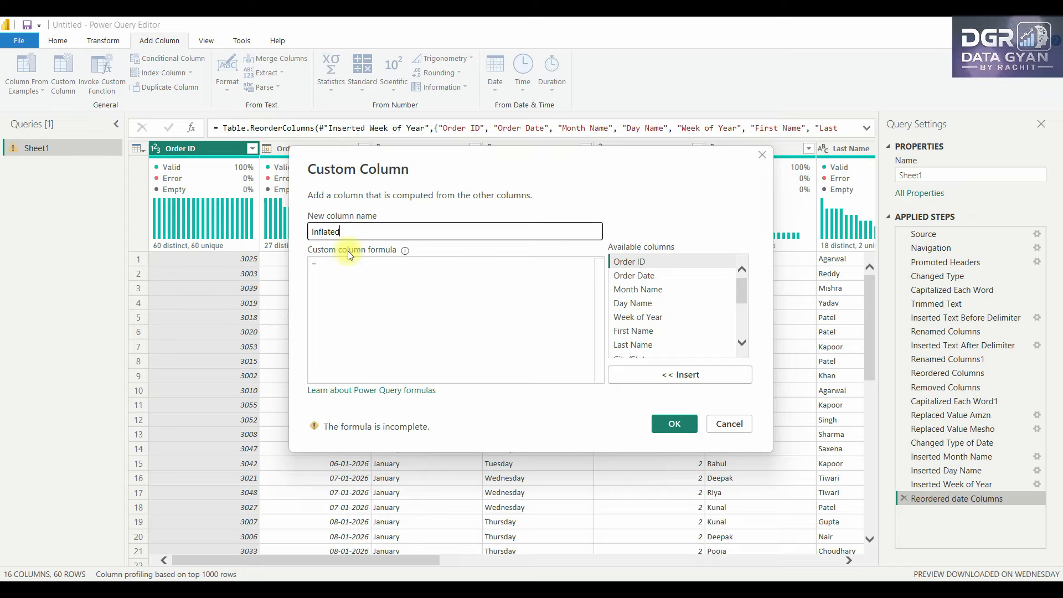
type("price")
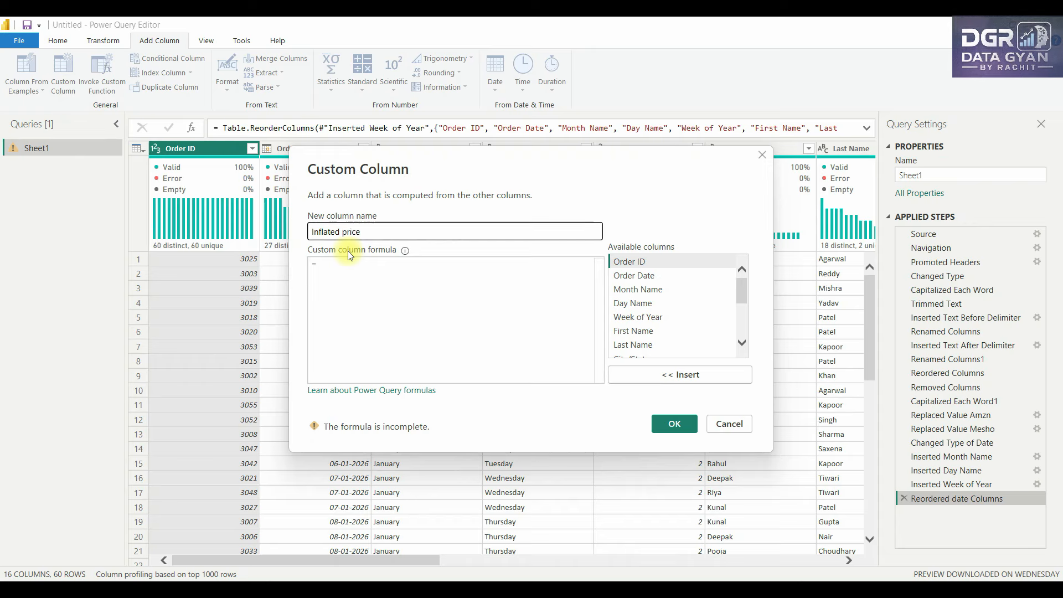
Define the custom column's formula as [Order Value]*1.05 and add the column to the table
left_click(352, 264)
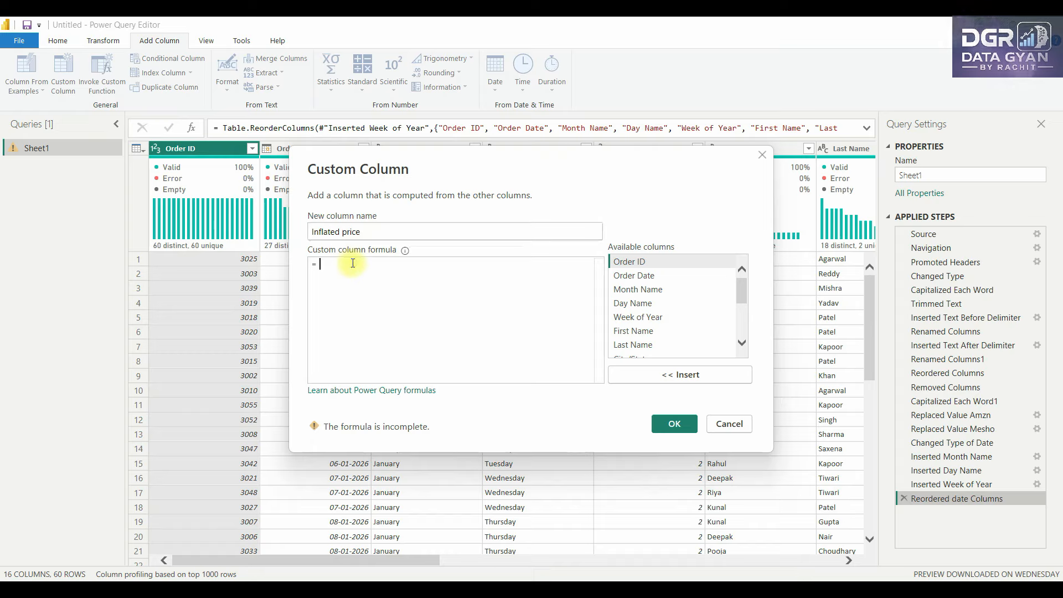
scroll(669, 283, "down", 3)
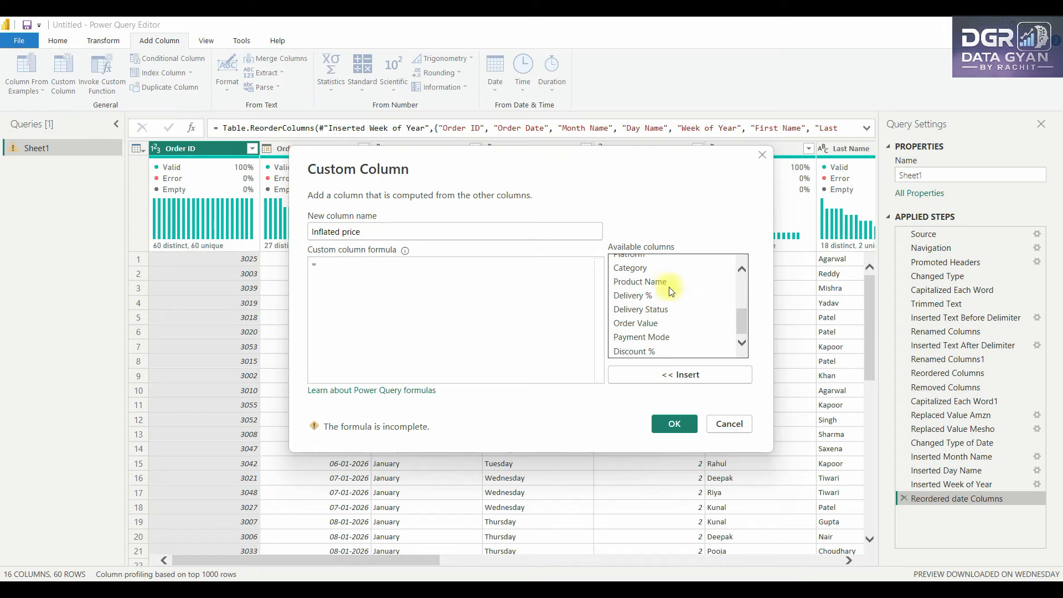
left_click(659, 323)
left_click(680, 374)
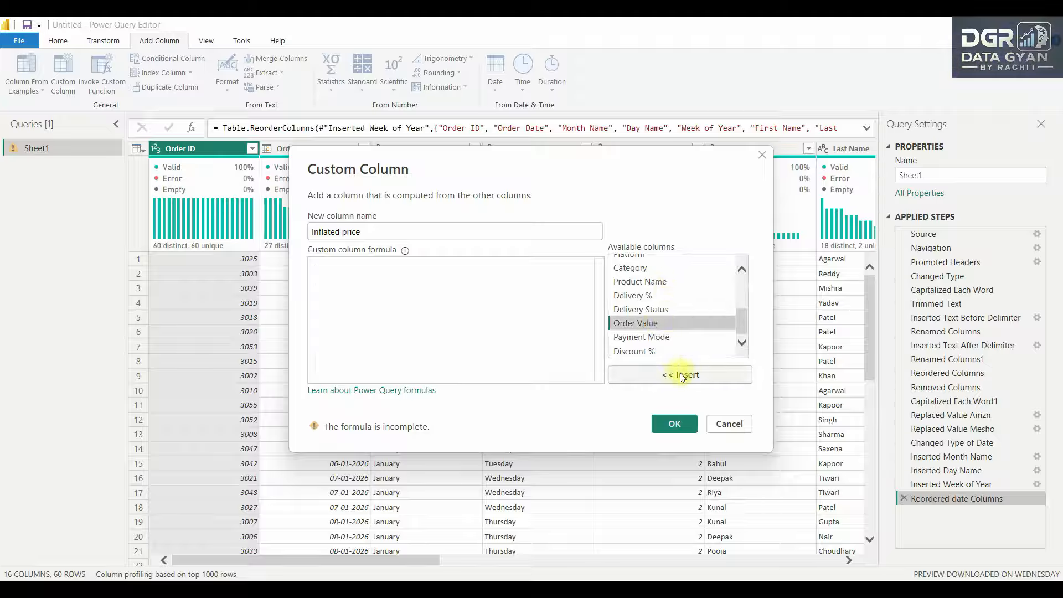
type("*")
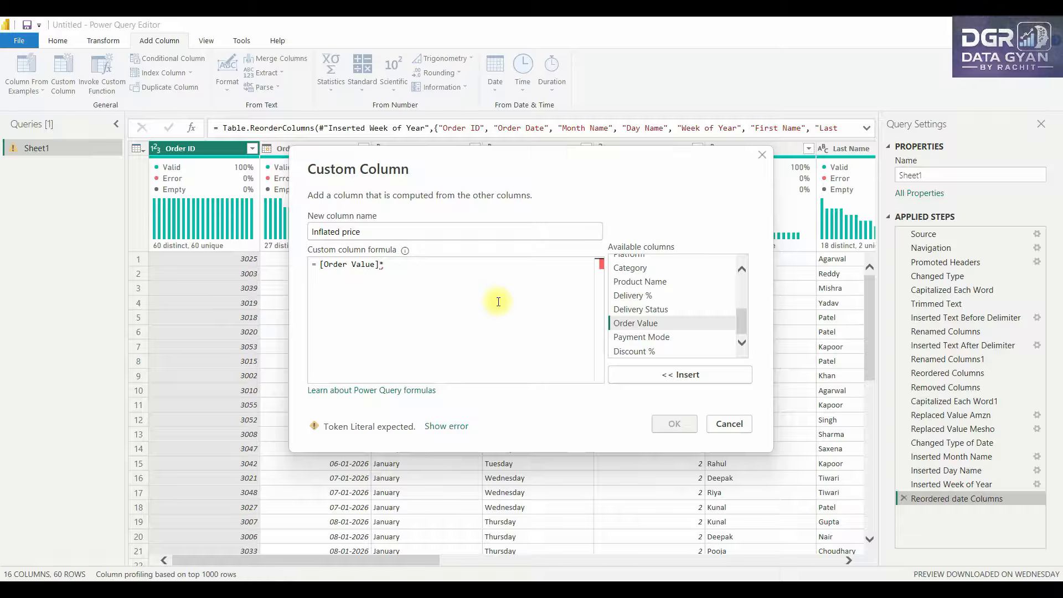
type("1.05")
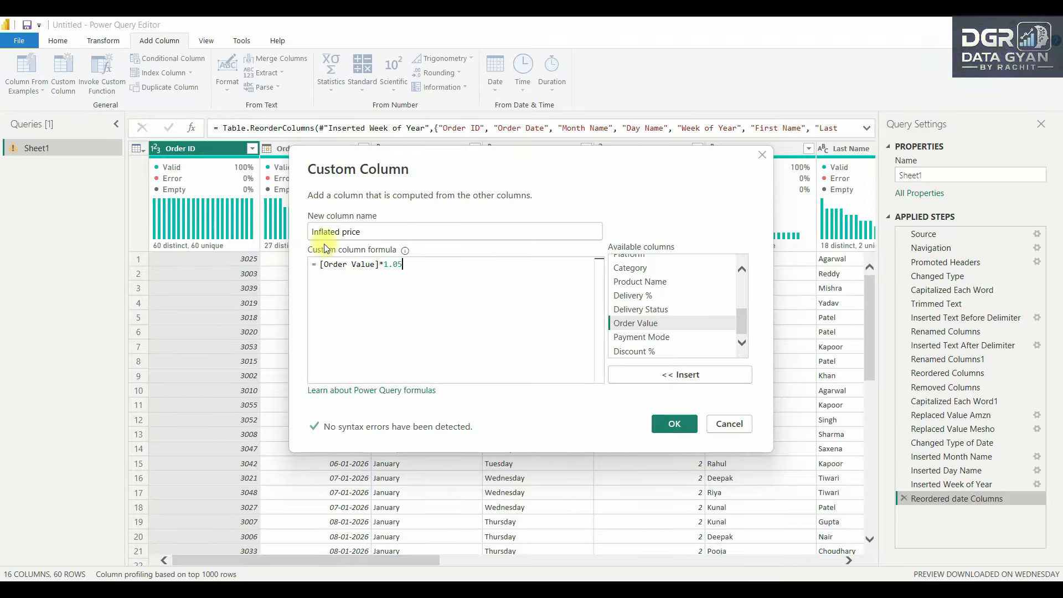
left_click(658, 425)
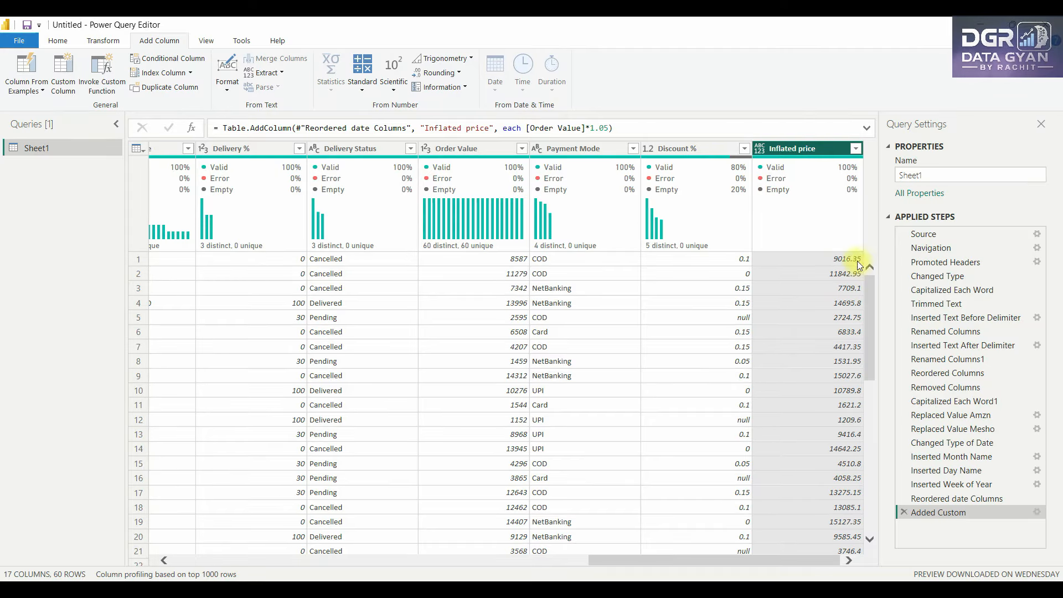
Round the Inflated price column's values down to whole numbers
left_click(118, 39)
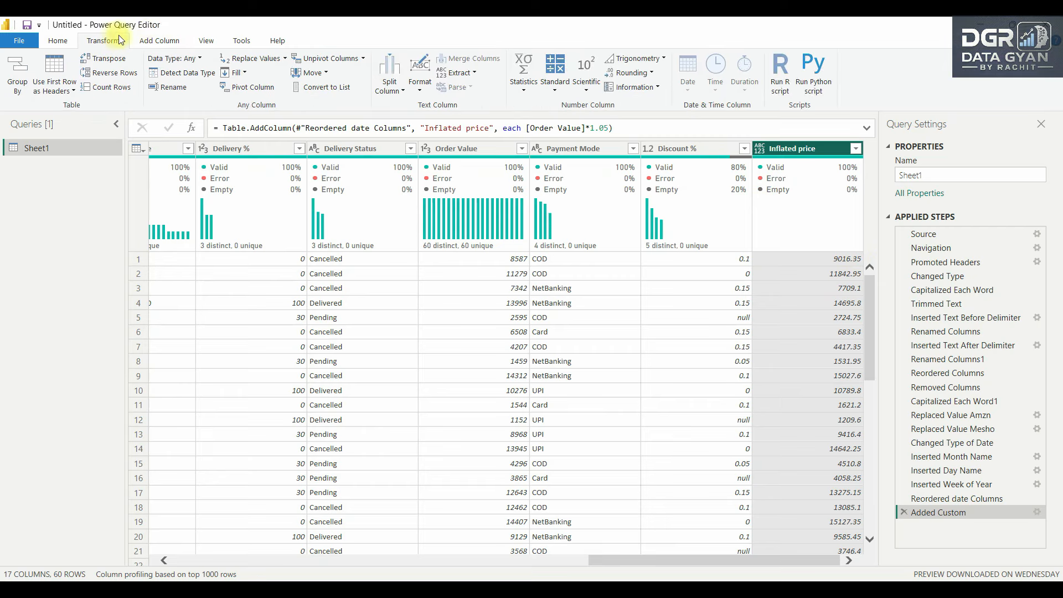
left_click(646, 74)
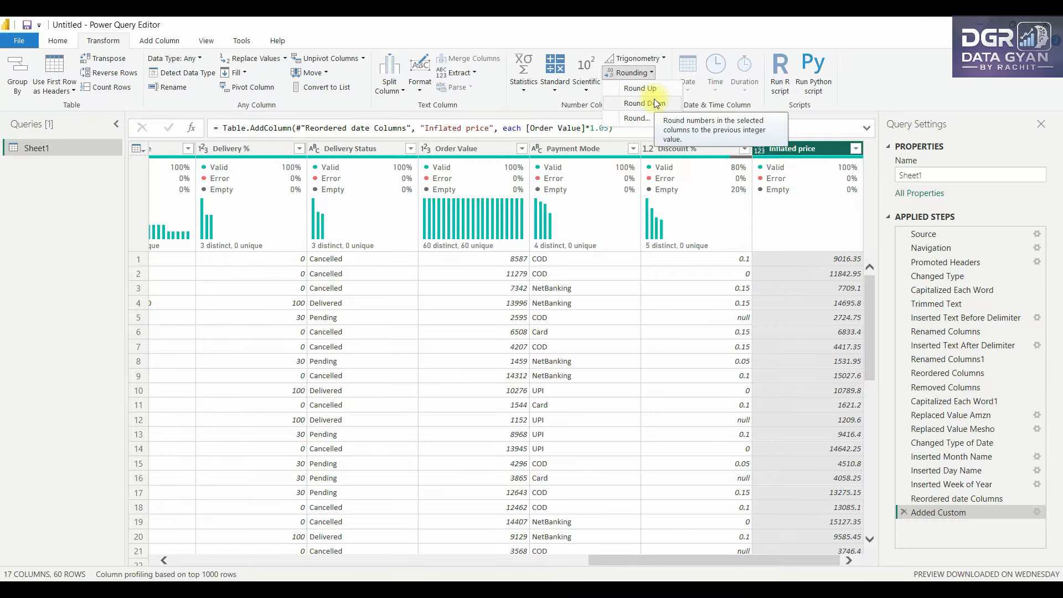
left_click(655, 102)
left_click_drag(815, 561, 841, 567)
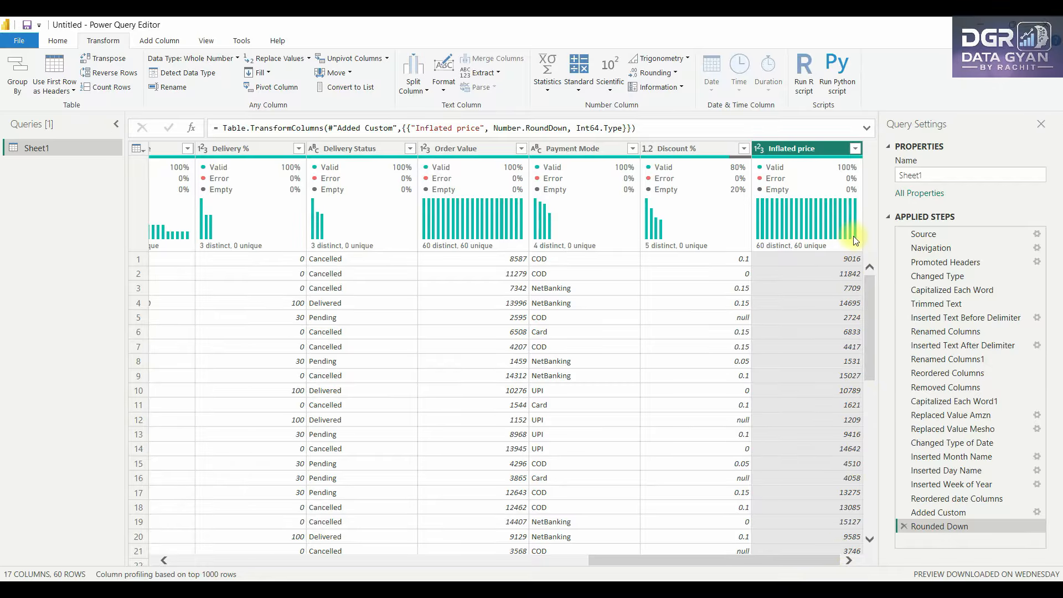
mouse_move(855, 239)
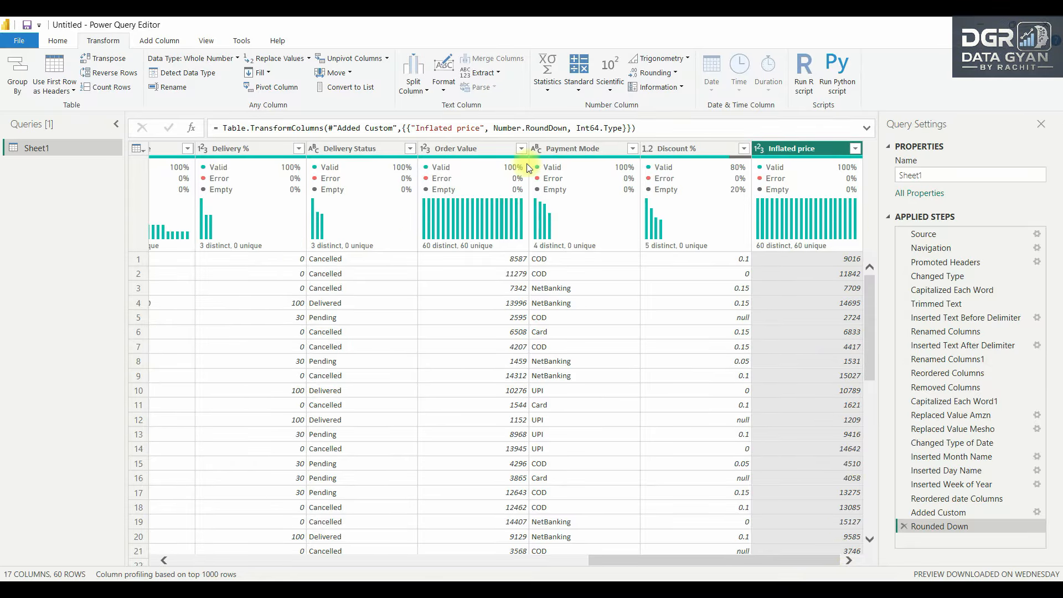
Set up a basic Group By on the Platform column with a new column named "Average Price by Platform"
left_click(462, 147)
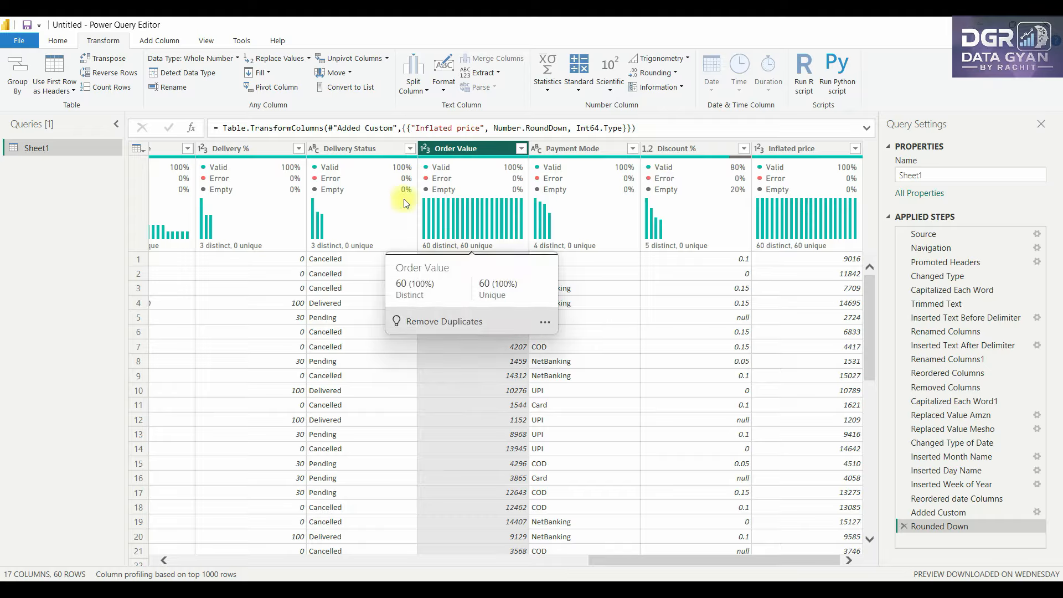
left_click(47, 41)
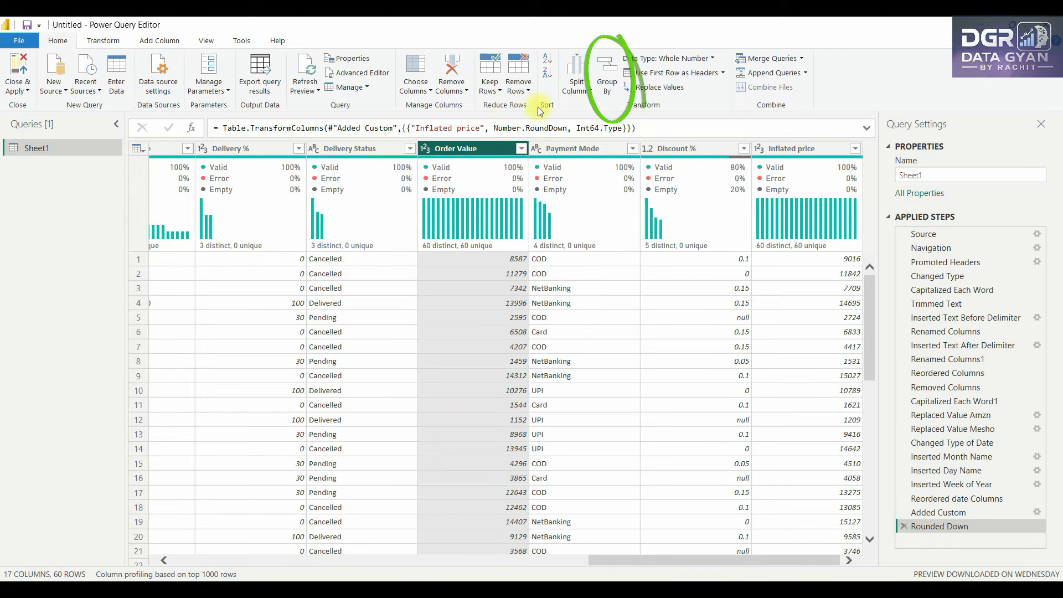
left_click(609, 83)
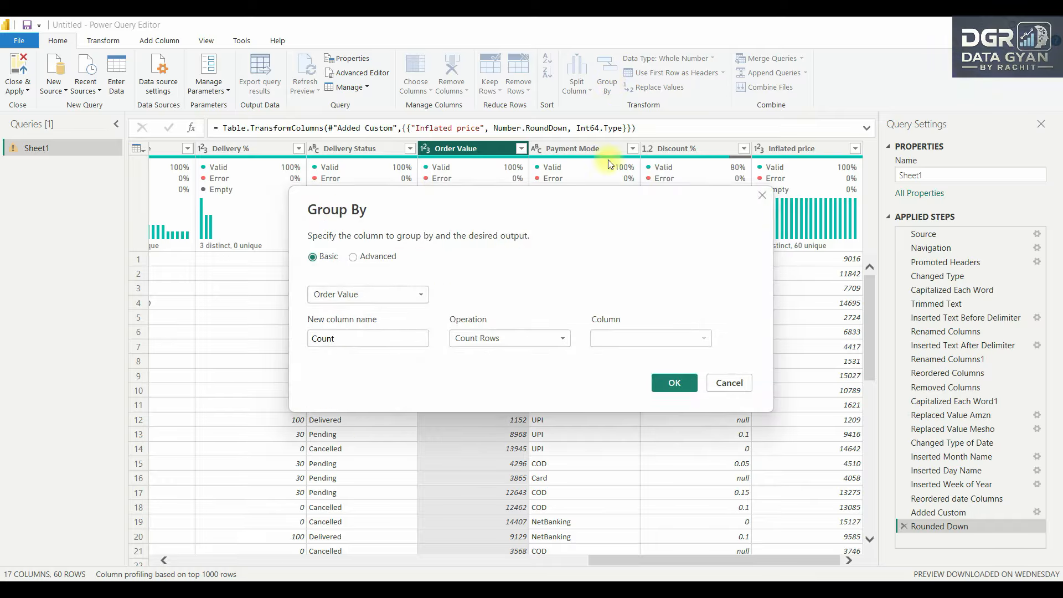
left_click(408, 293)
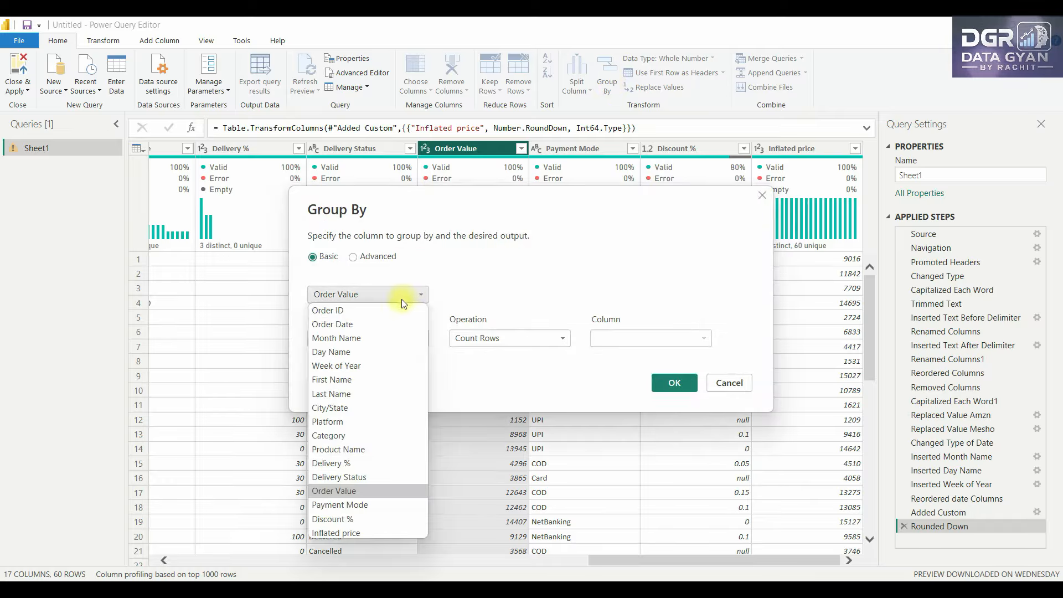
left_click(387, 423)
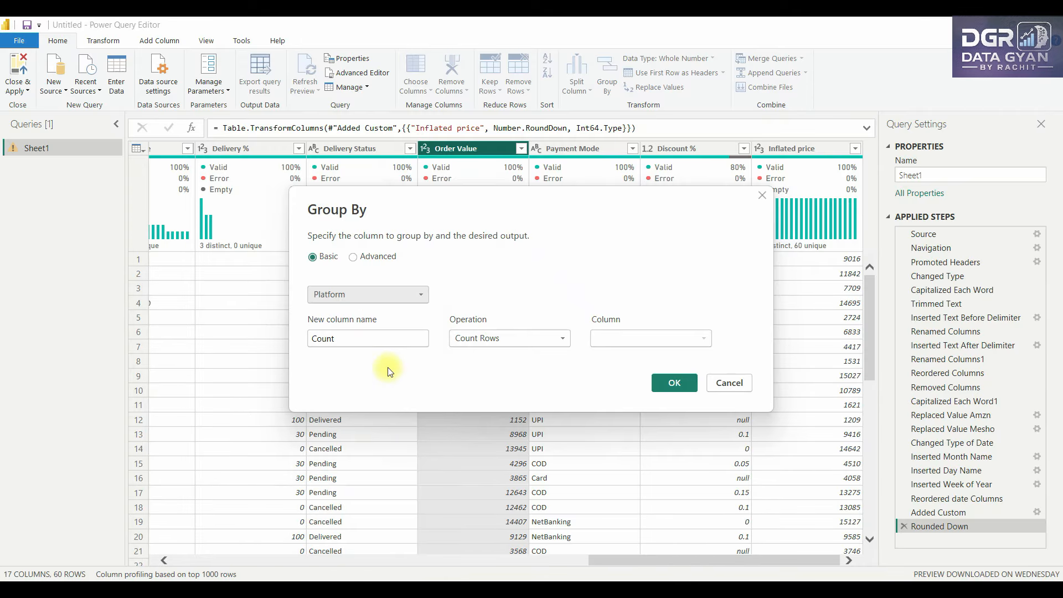
double_click(353, 339)
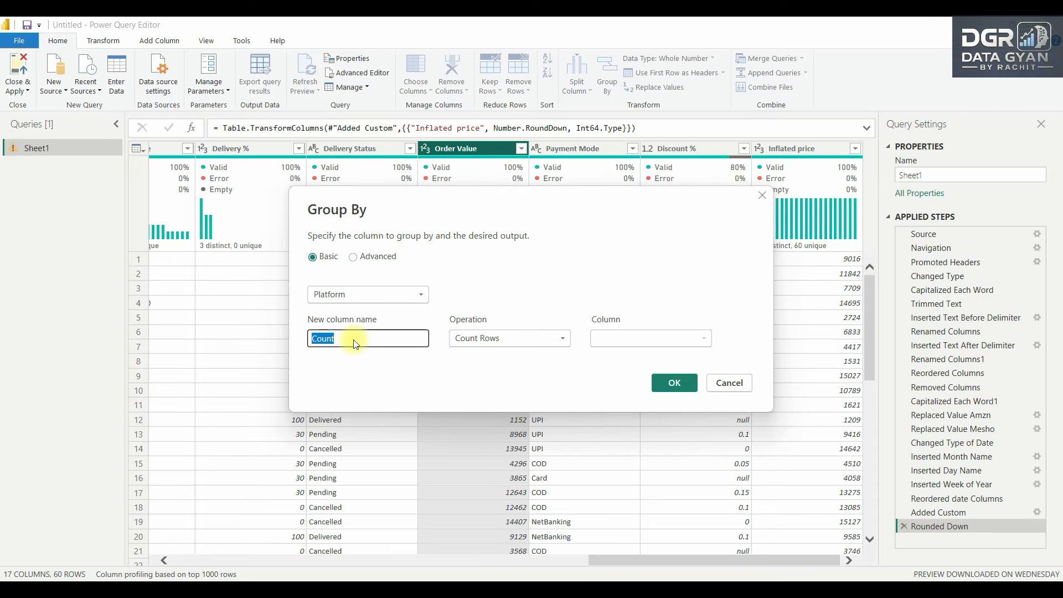
type("Average")
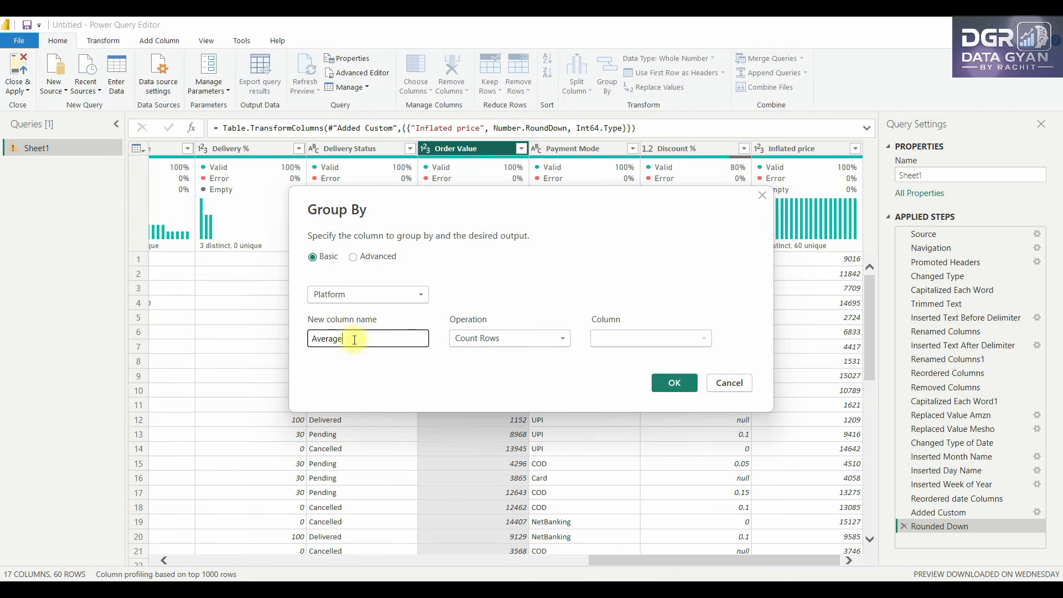
type(" Price by Platform")
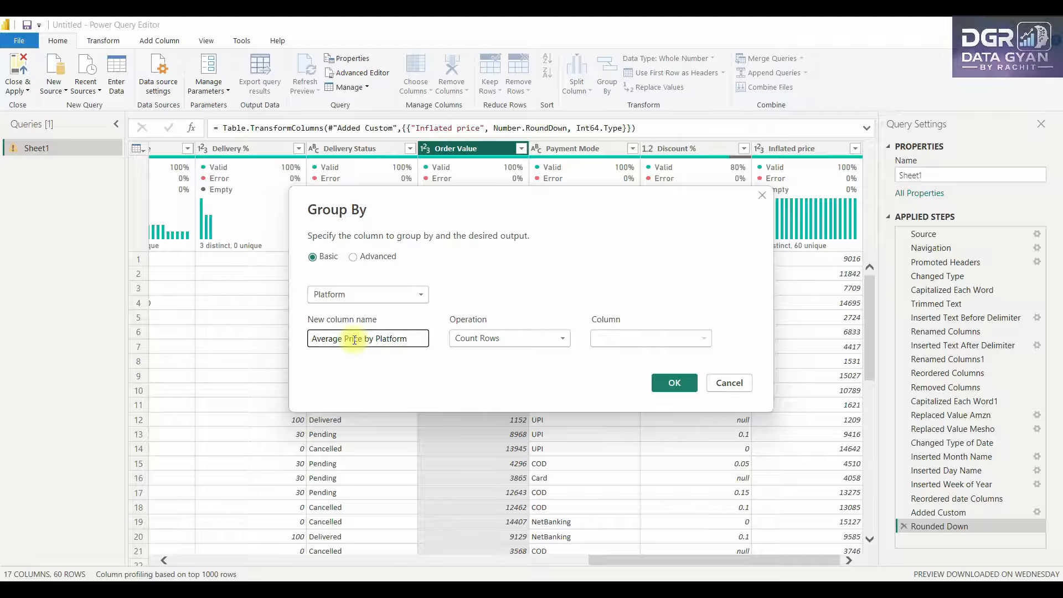
Apply the Platform grouping with the average of Order Value and delete the resulting applied step to restore the full table
left_click(500, 332)
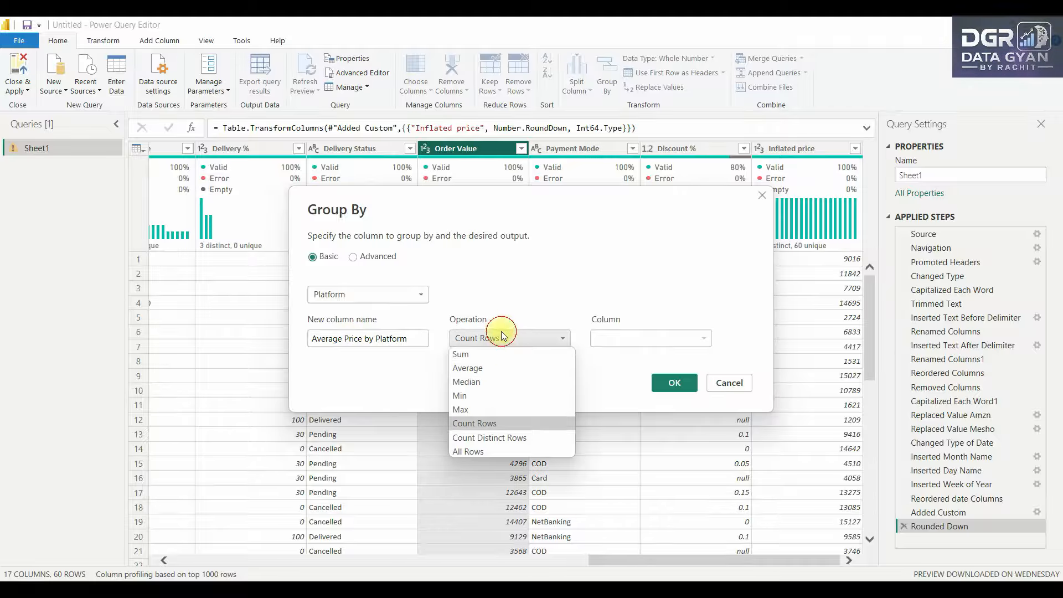
left_click(499, 368)
left_click(597, 340)
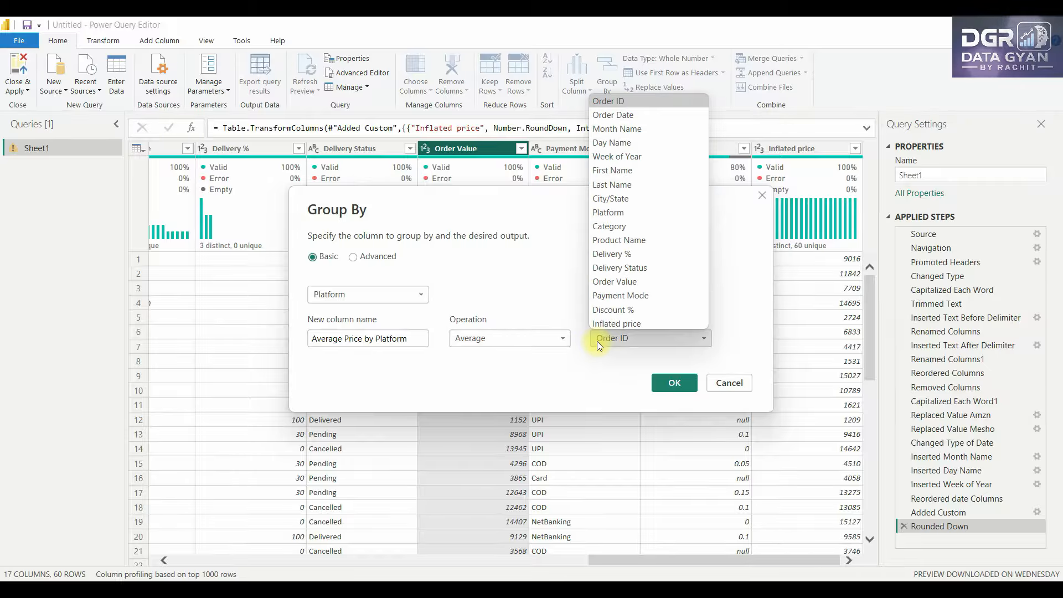
left_click(616, 280)
left_click(677, 385)
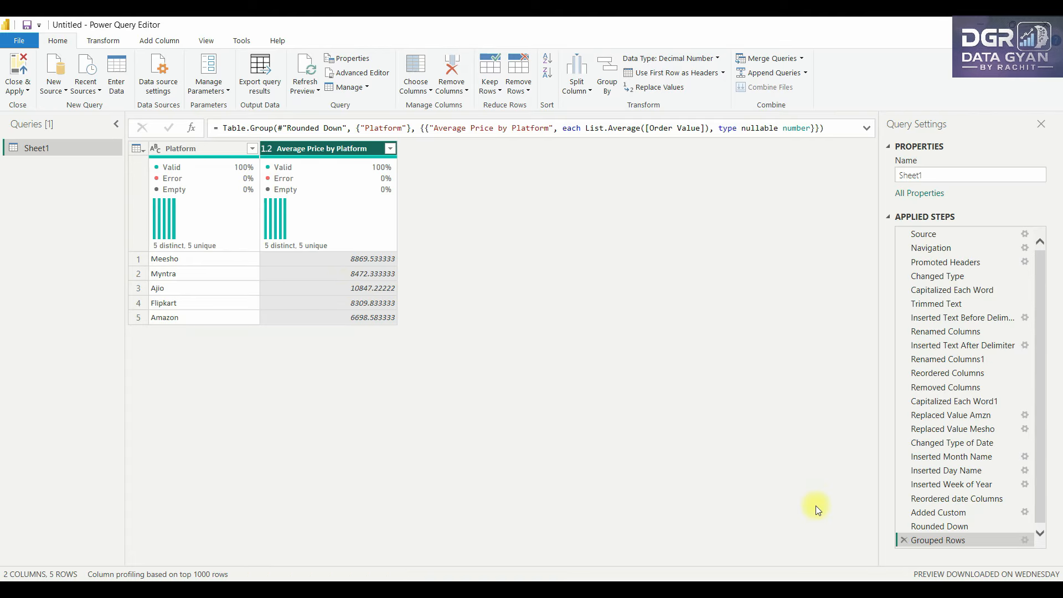
left_click(904, 540)
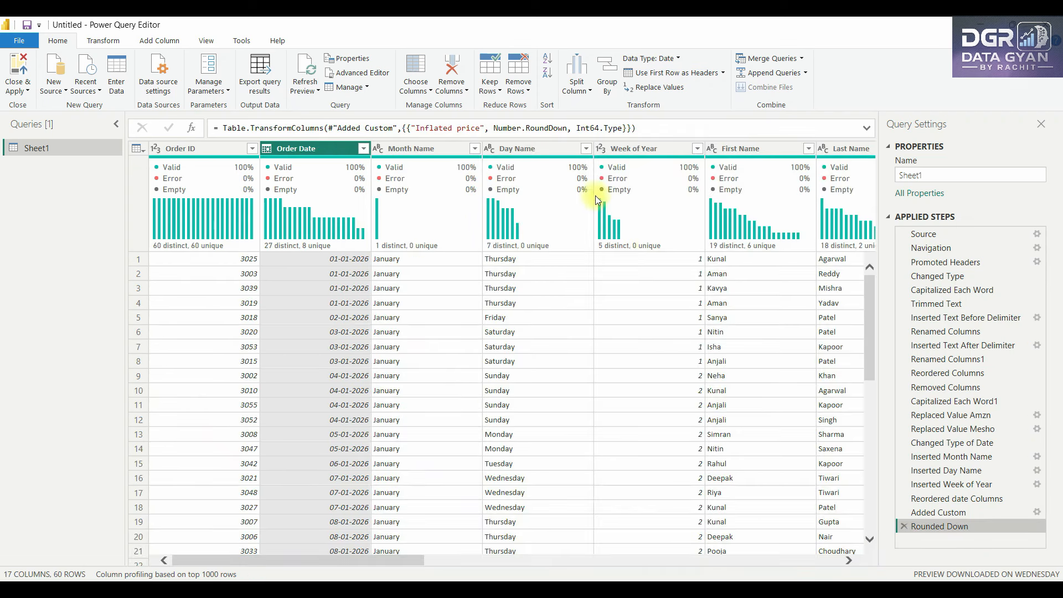
Start an advanced Group By with Platform as the first grouping column and City/State as the second
left_click(607, 74)
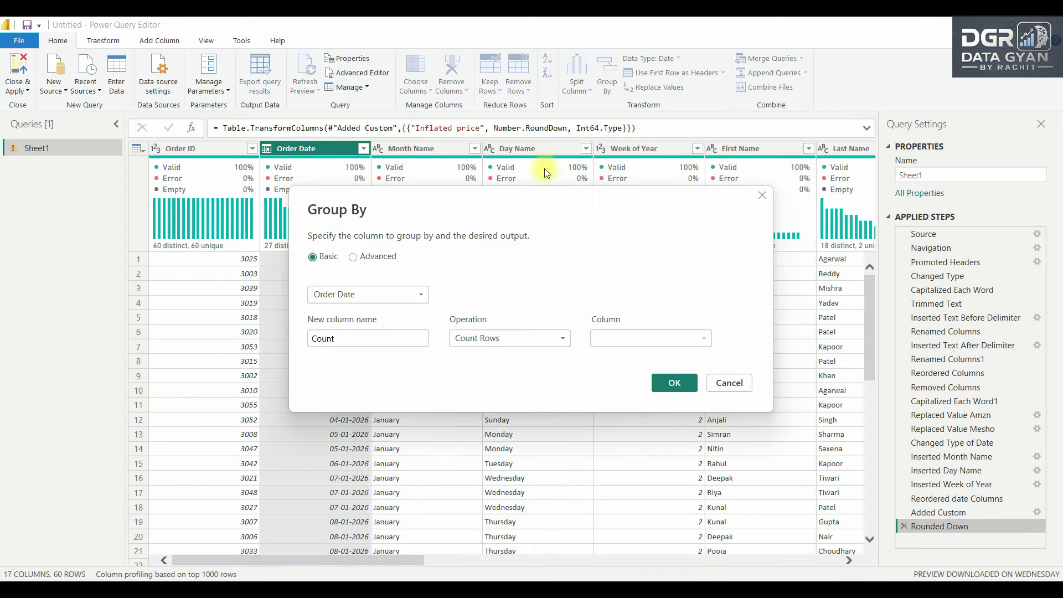
left_click(356, 257)
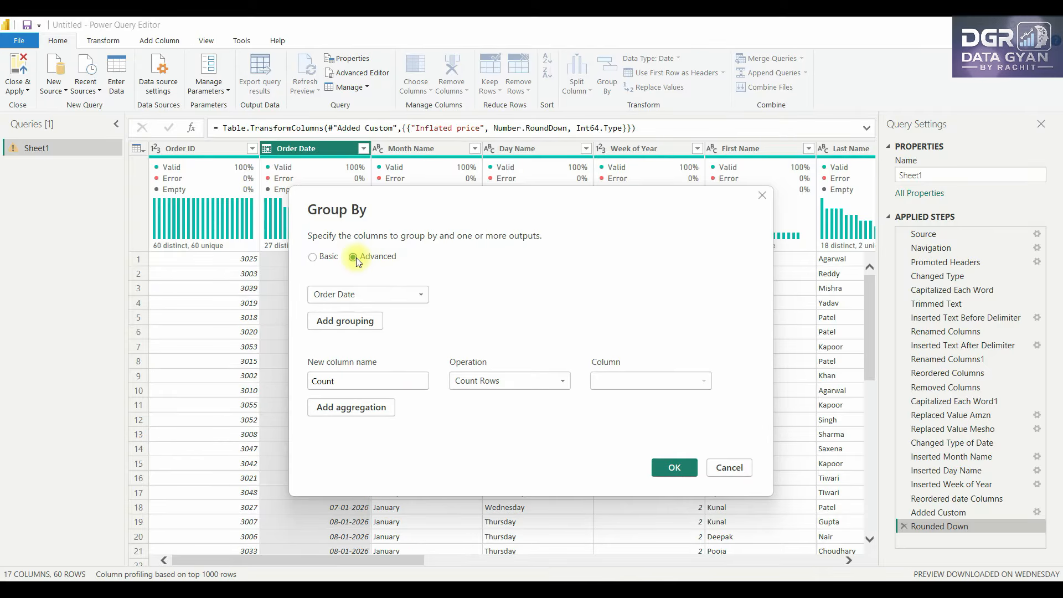
left_click(396, 293)
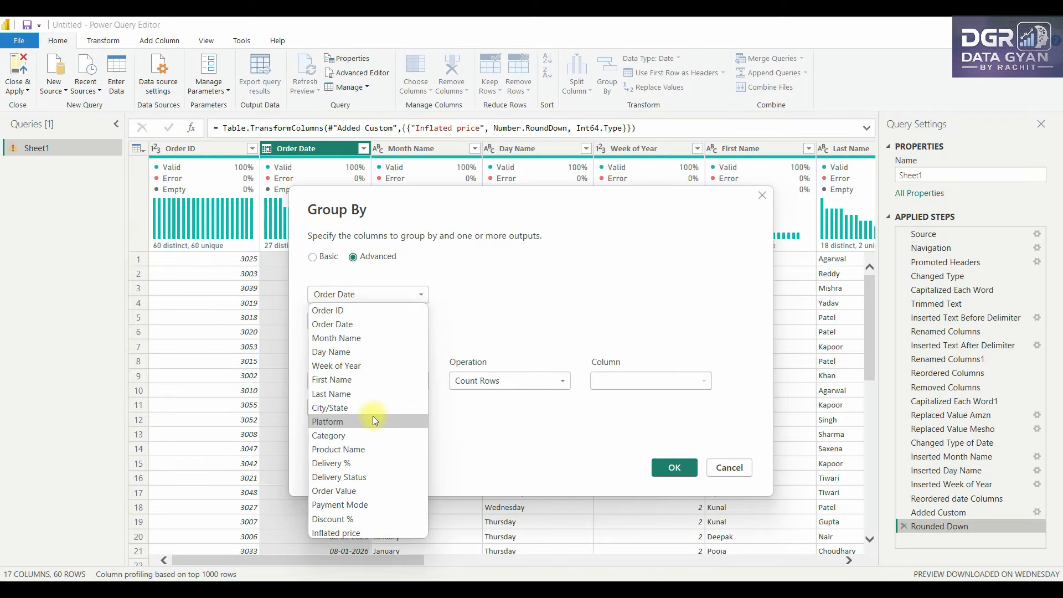
left_click(354, 420)
left_click(359, 322)
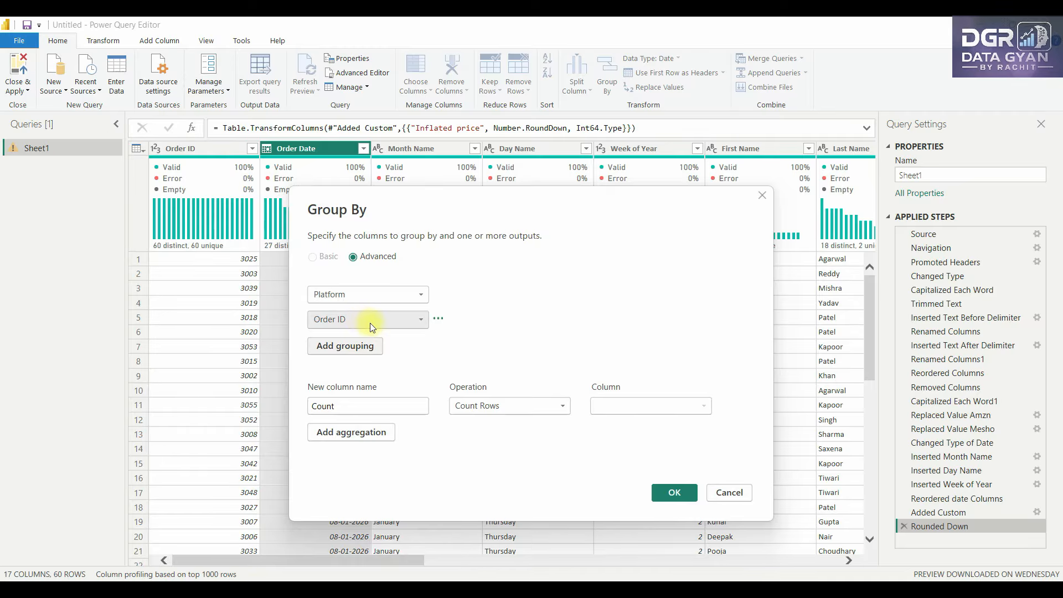
left_click(369, 324)
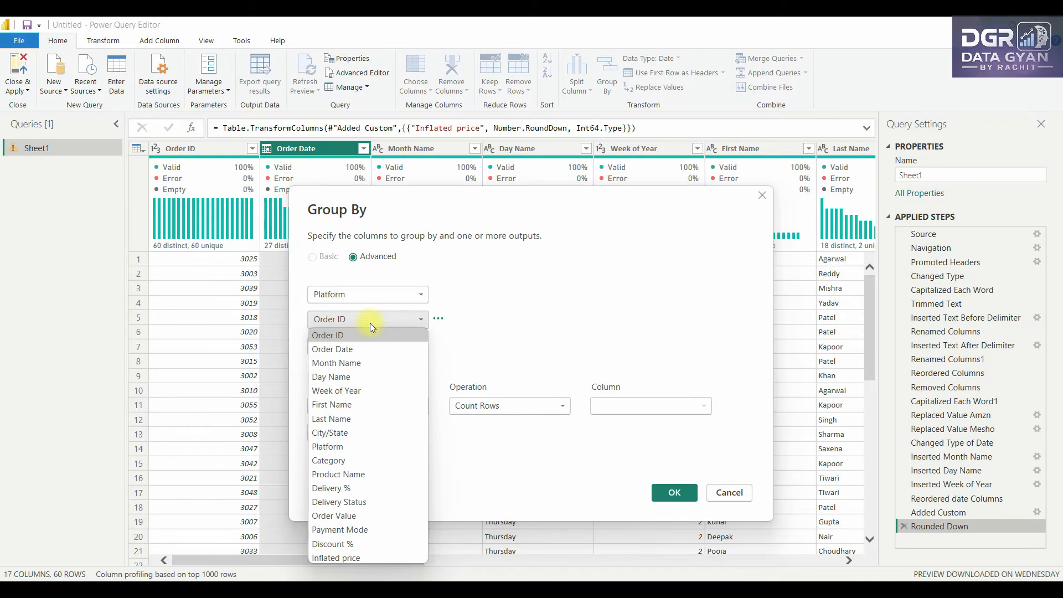
left_click(370, 433)
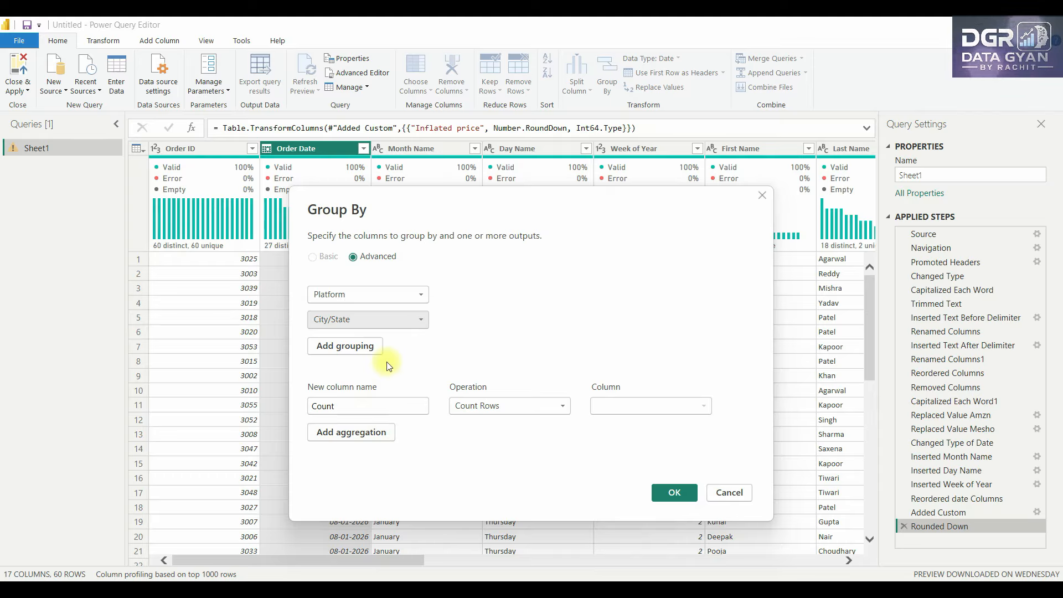
Name the grouping's new aggregation column "Average Price by Platform & Location"
left_click(369, 407)
double_click(368, 407)
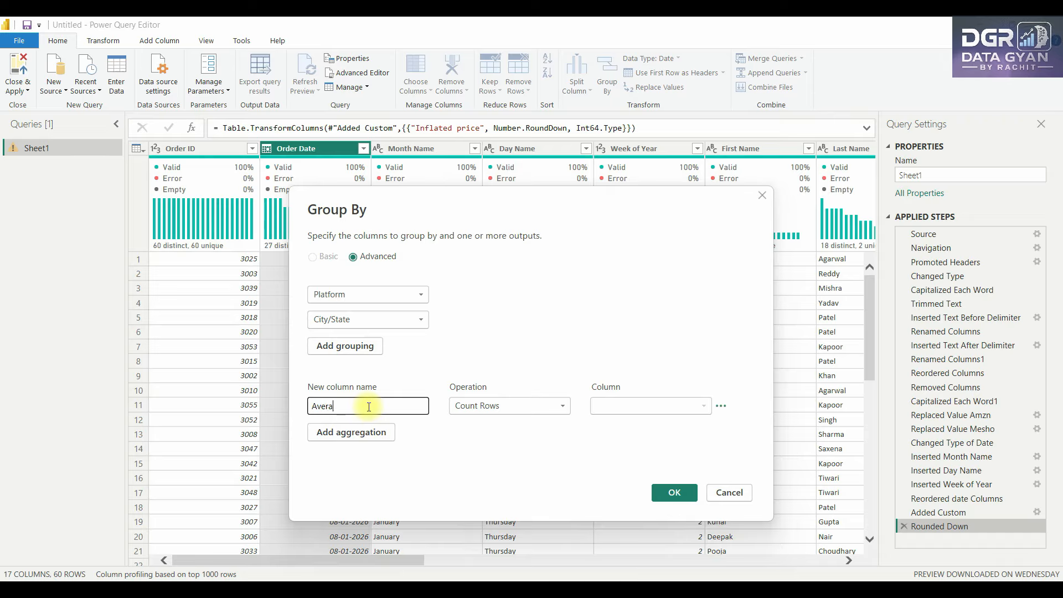
type("Average Price by")
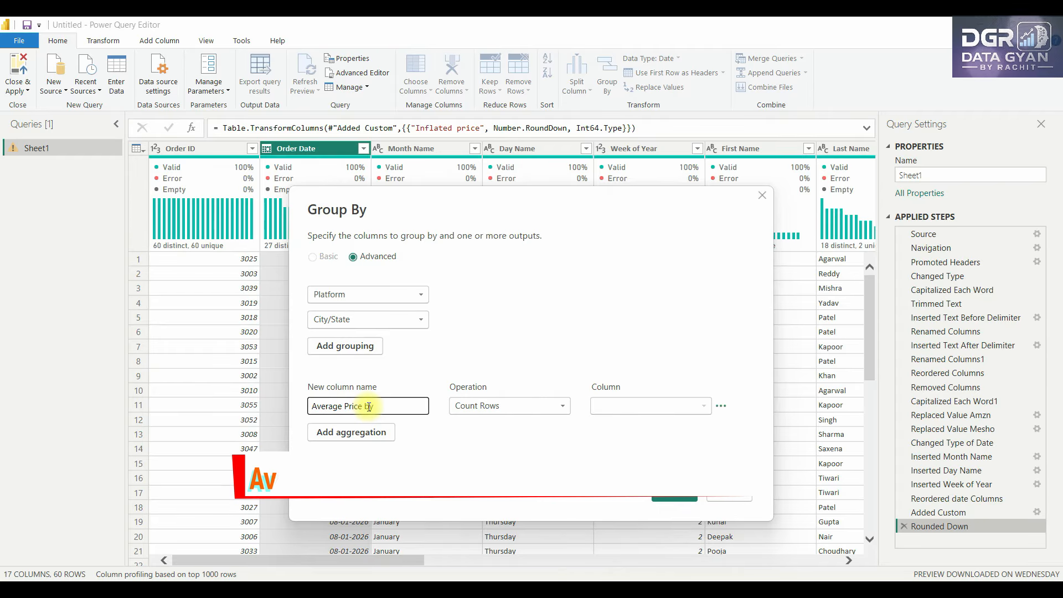
type(" Platform ")
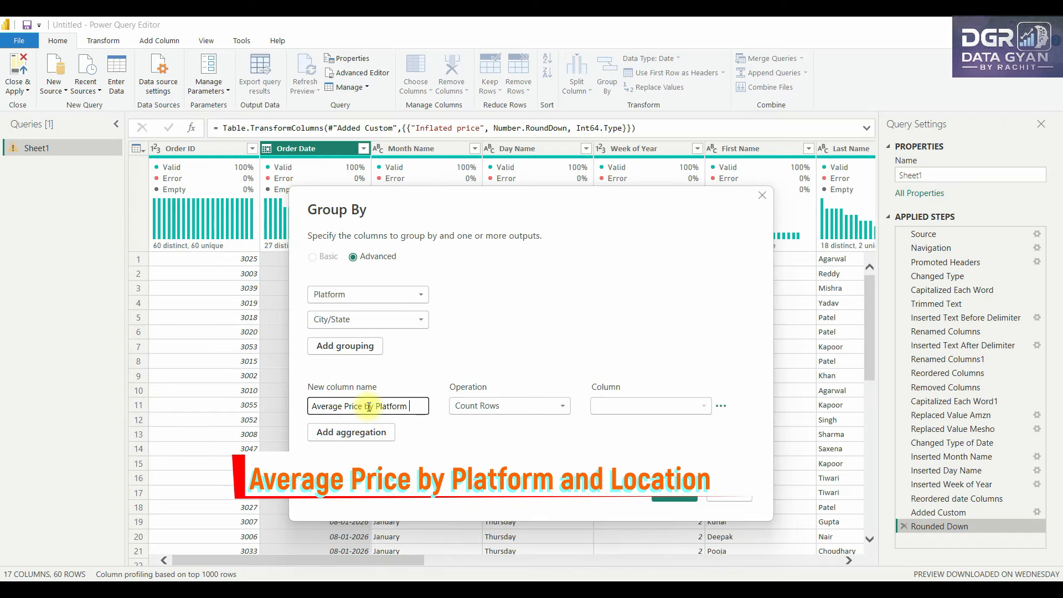
type("& Location")
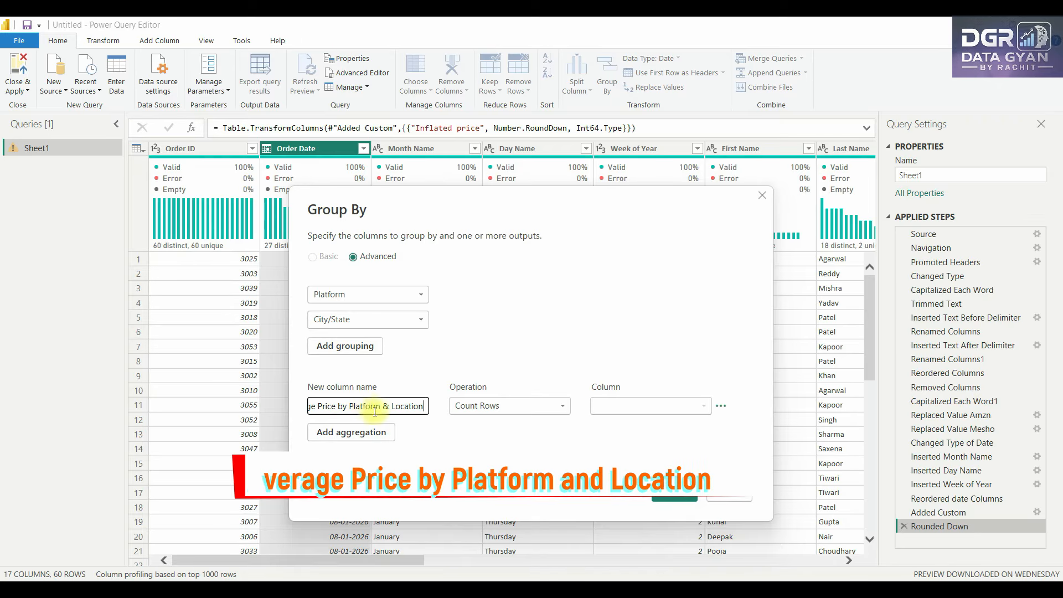
Set the aggregation to the average of Order Value and apply the grouping to the table
left_click(468, 406)
left_click(484, 435)
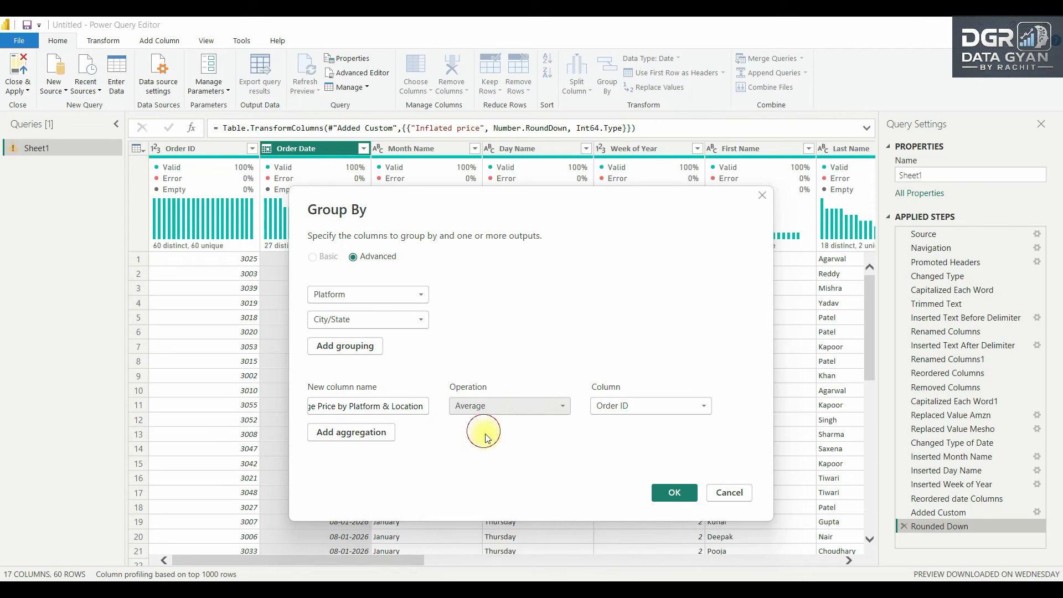
left_click(673, 407)
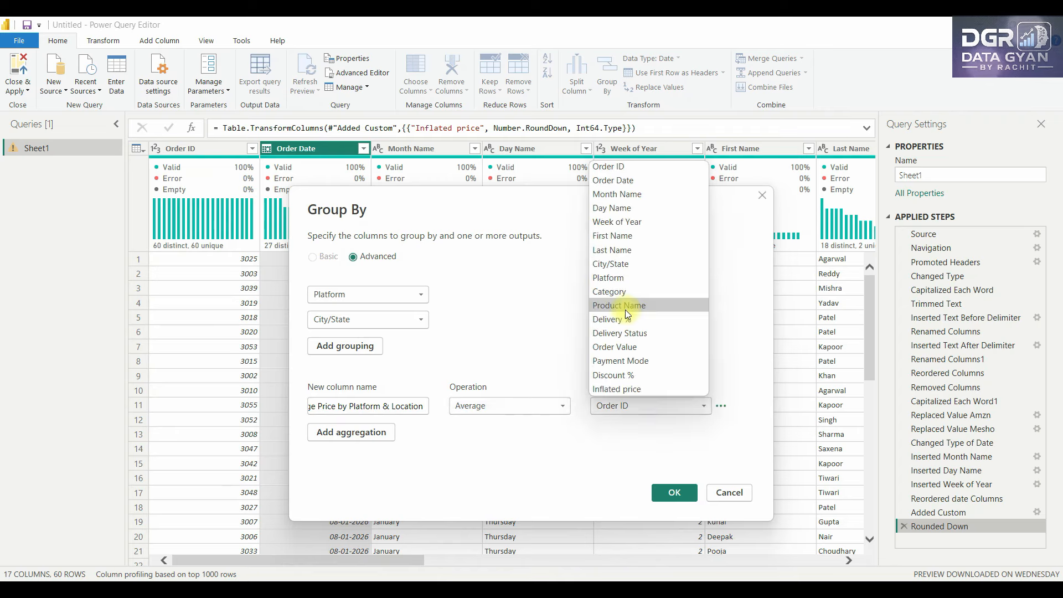
left_click(625, 347)
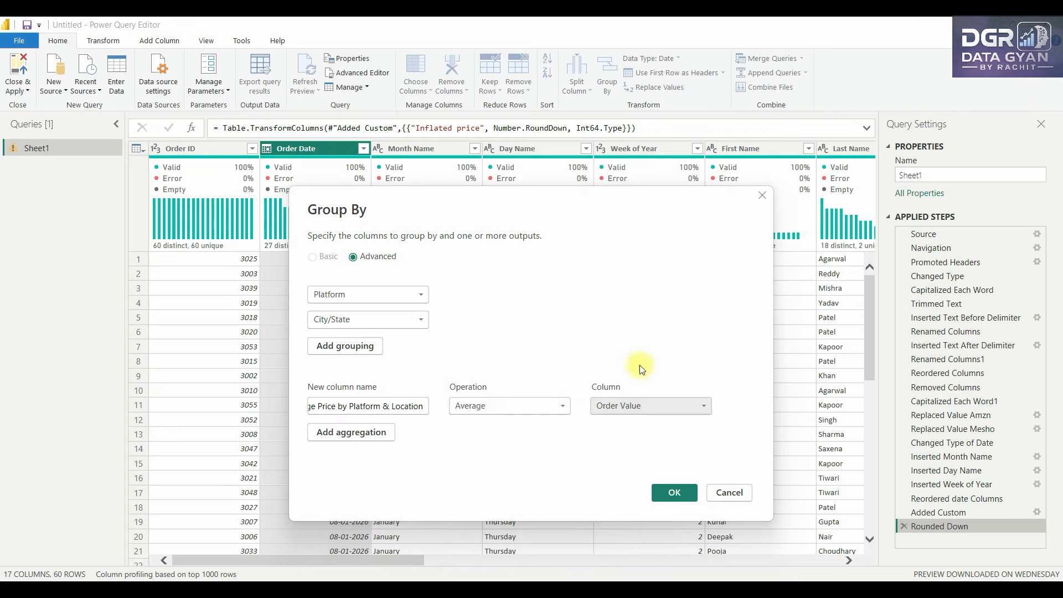
left_click(670, 494)
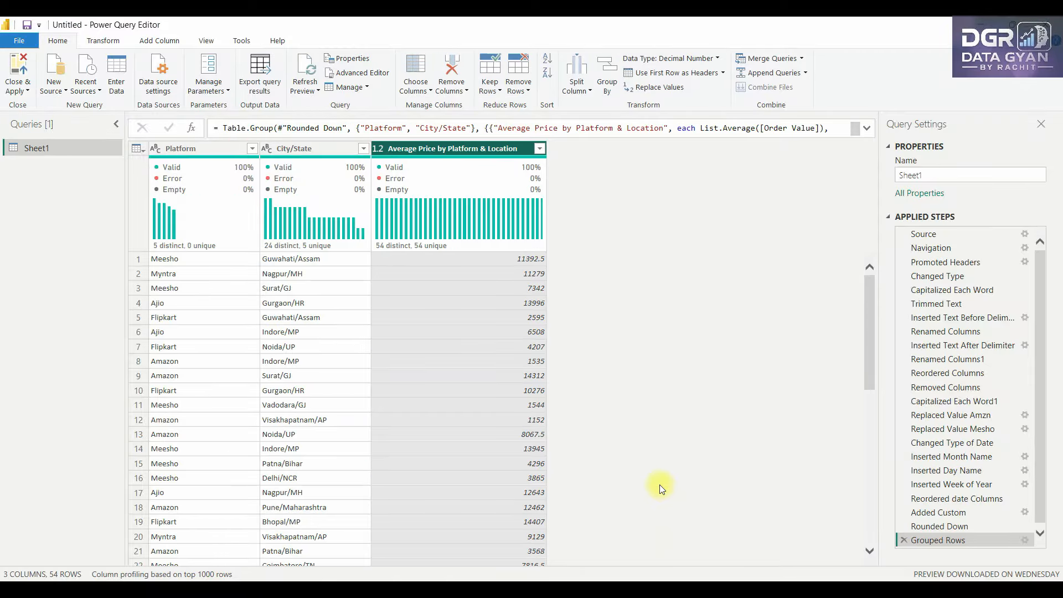
Filter City/State to the entries matching "MP" and sort the Average Price by Platform & Location column in descending order
left_click(363, 148)
left_click(222, 274)
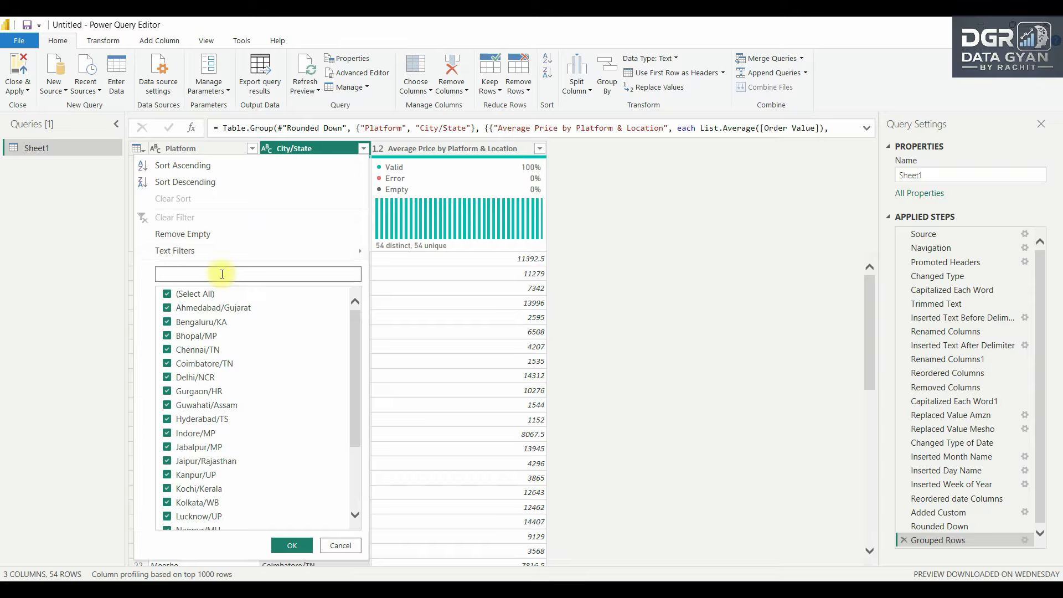
type("MP")
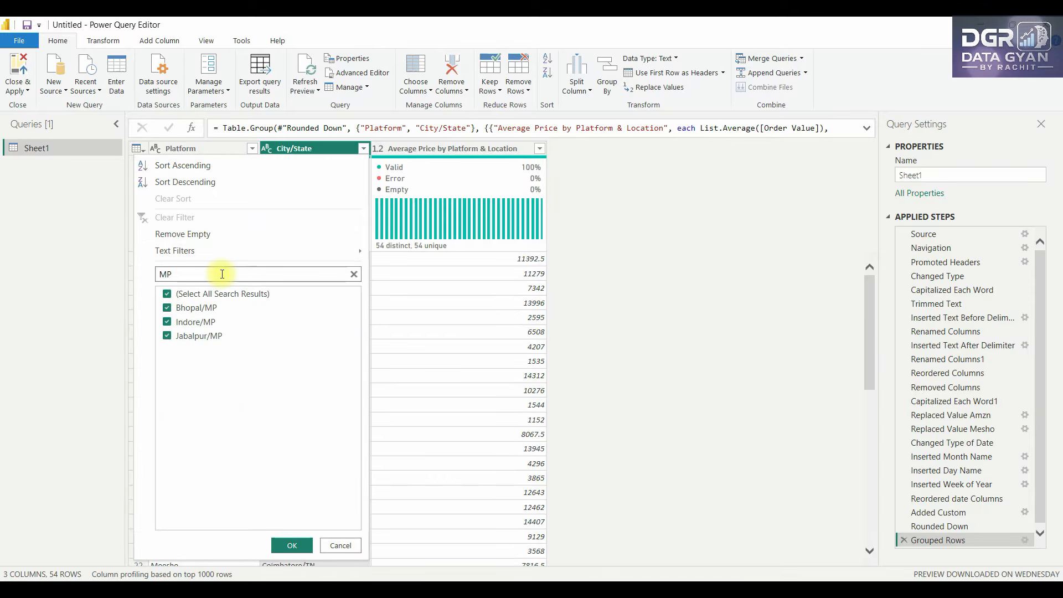
left_click(284, 544)
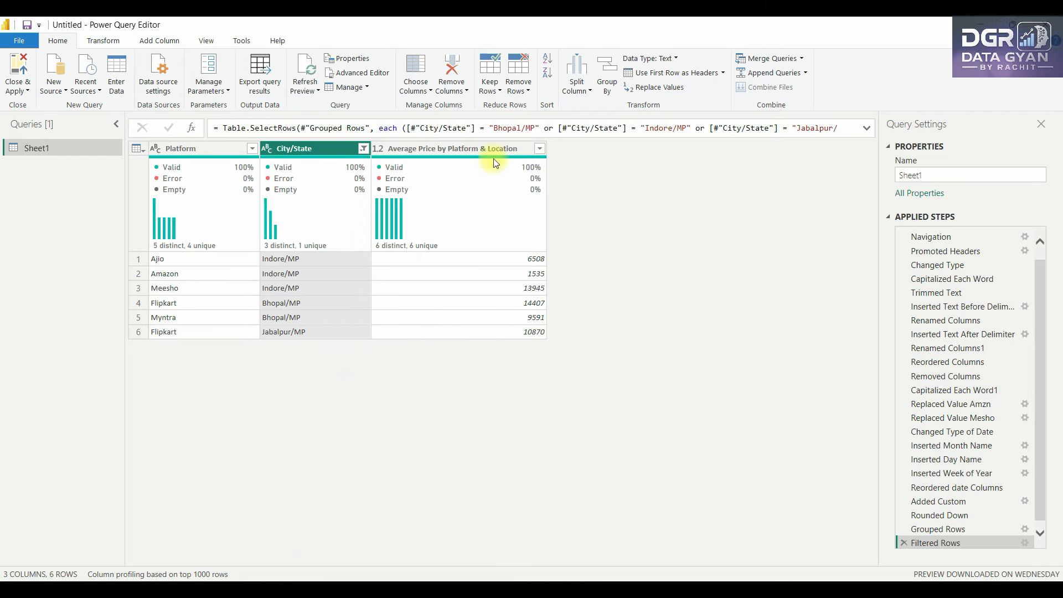
left_click(540, 150)
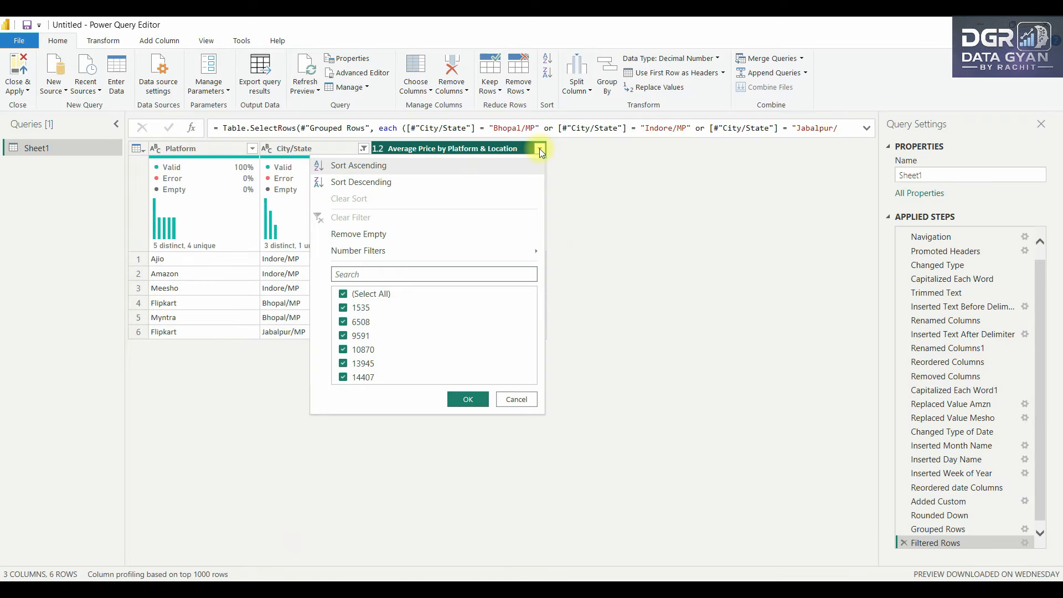
left_click(469, 178)
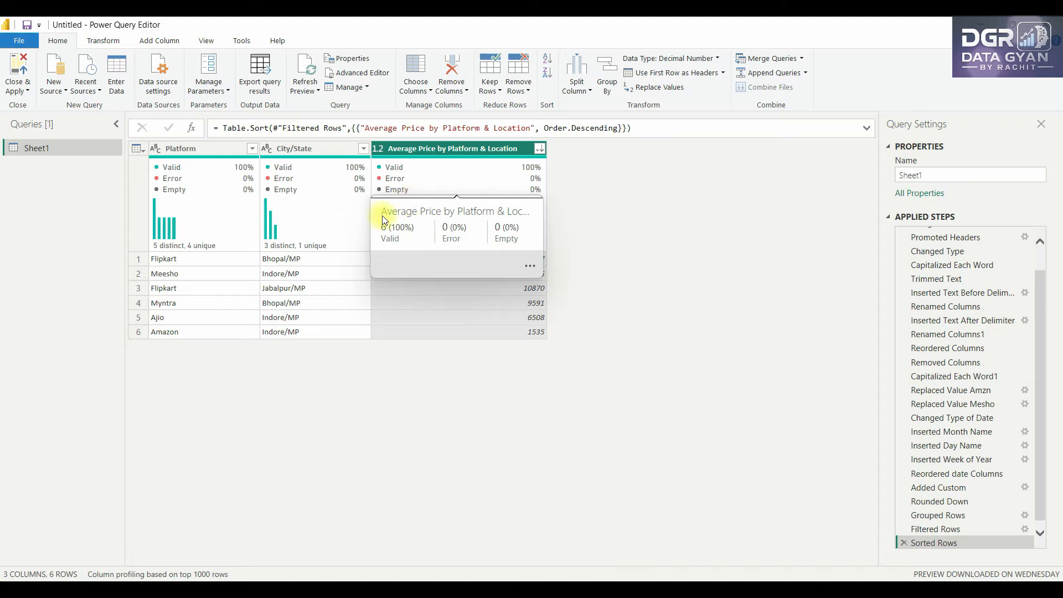